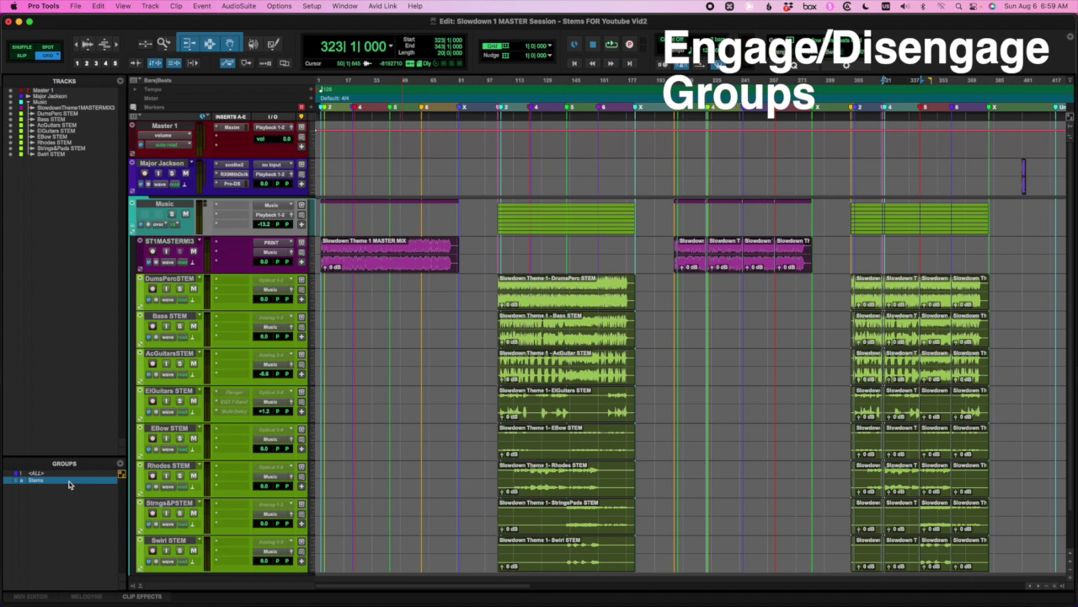
# Step: Toggle the Stems group off and on, and select all grouped stem clips starting at bar 104
pyautogui.press('a')
pyautogui.press('a')
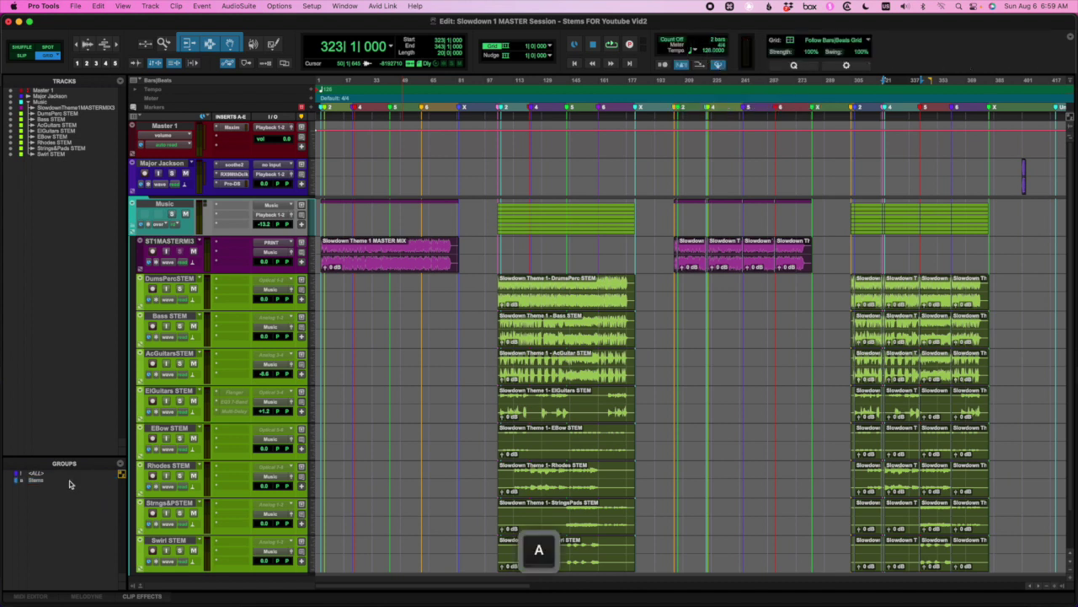
pyautogui.press('a')
pyautogui.press('a')
pyautogui.click(542, 301)
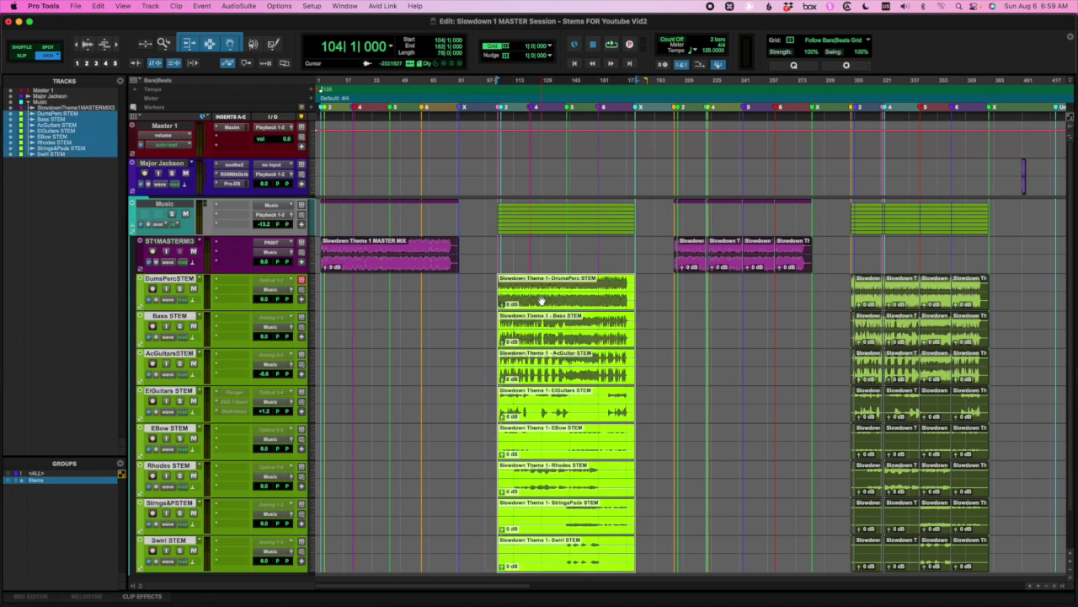
# Step: Disengage the Stems group to select single drum, acoustic guitar and bass clips, and re-engage the group
pyautogui.press('a')
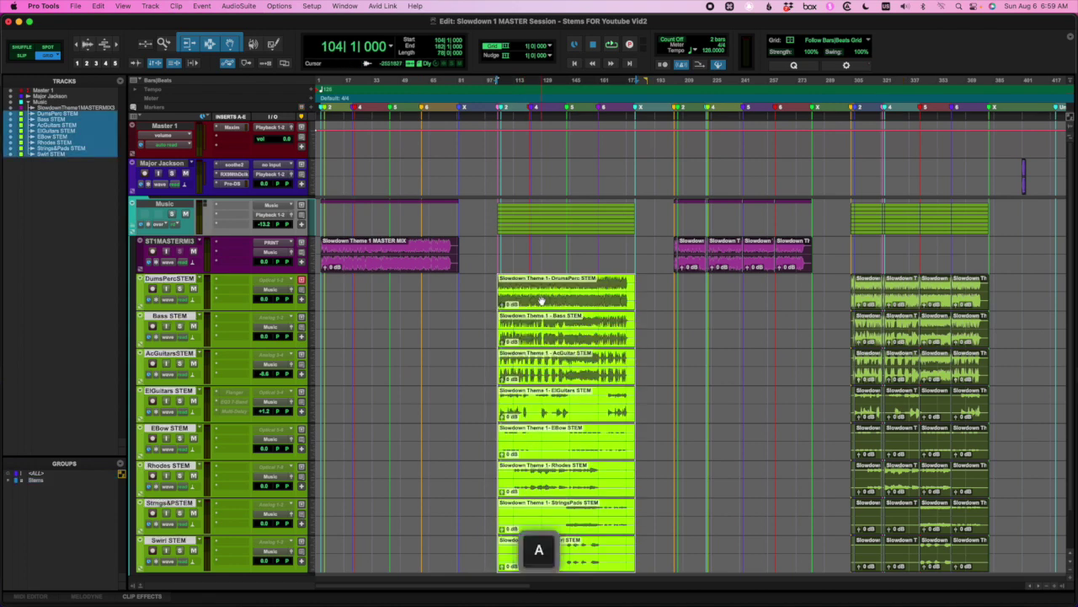
pyautogui.click(542, 300)
pyautogui.click(541, 301)
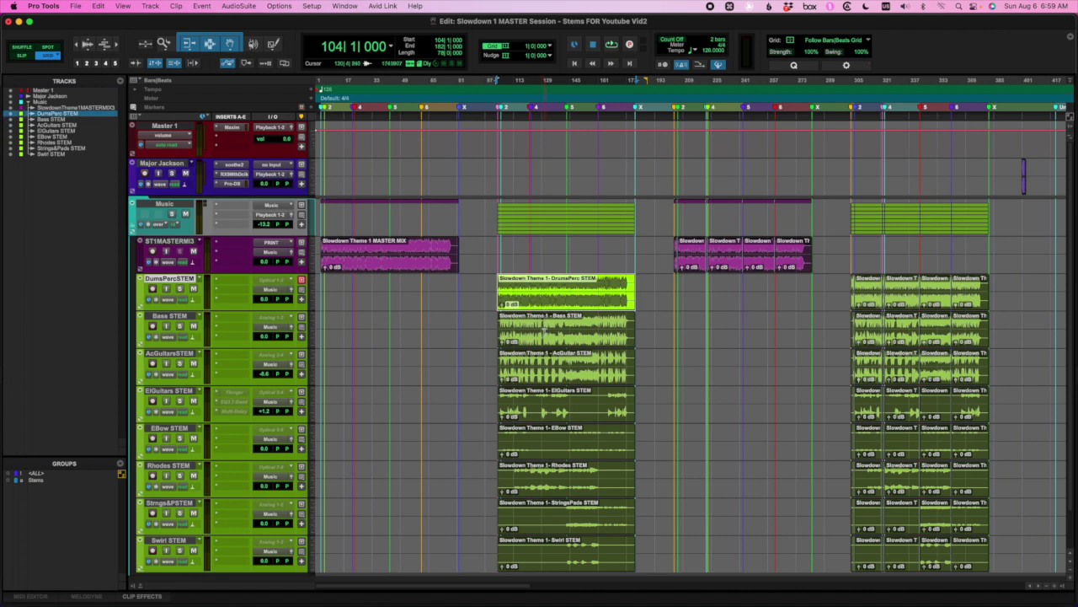
pyautogui.click(545, 379)
pyautogui.click(900, 378)
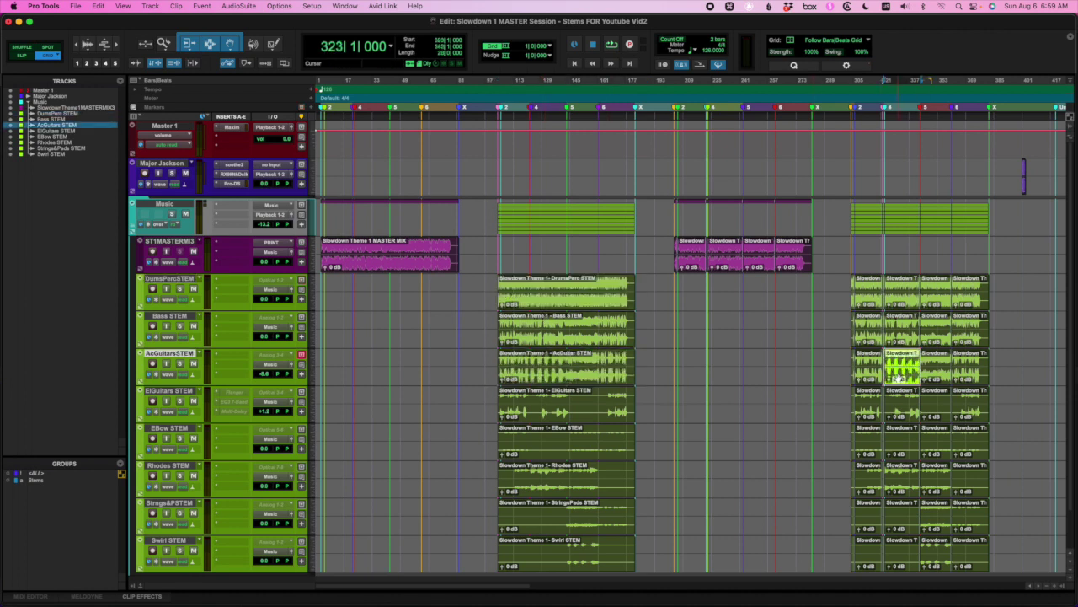
pyautogui.click(935, 341)
pyautogui.press('a')
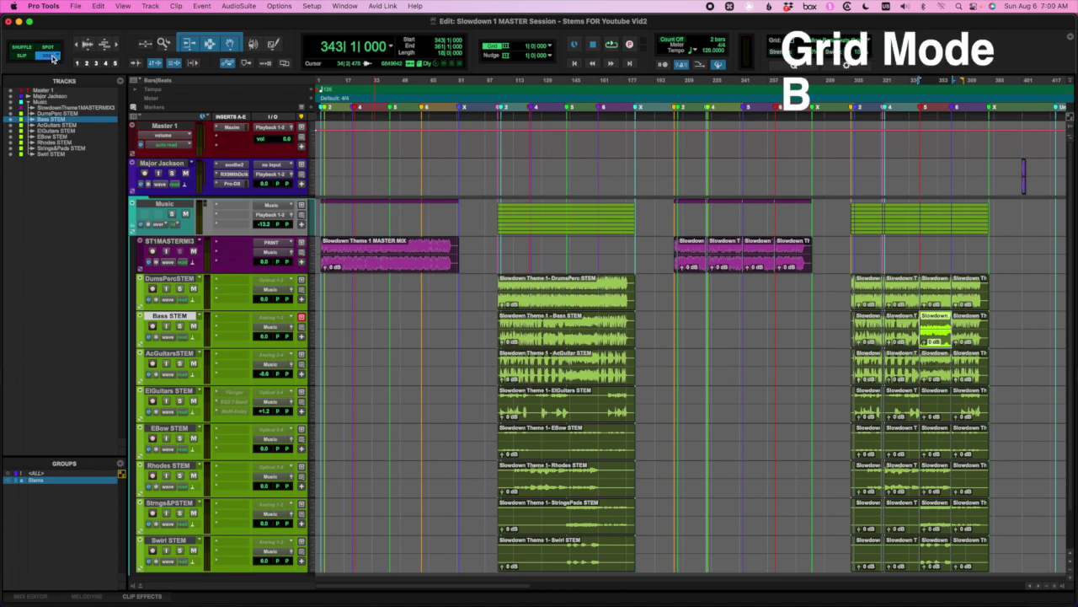
# Step: Switch the edit mode through Shuffle and Slip and back to Grid
pyautogui.click(23, 48)
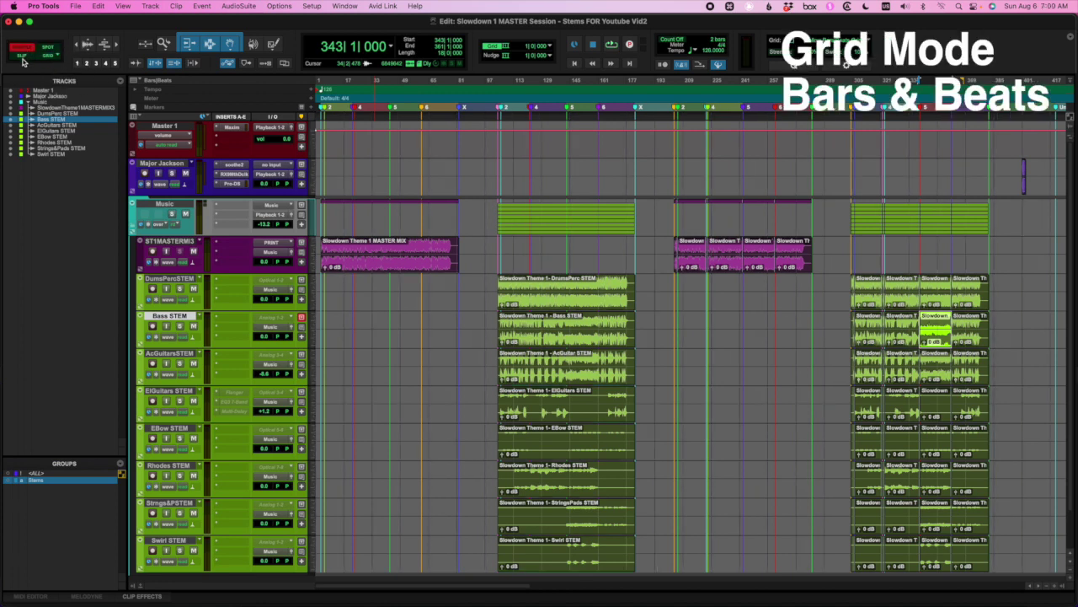
pyautogui.click(23, 56)
pyautogui.click(47, 56)
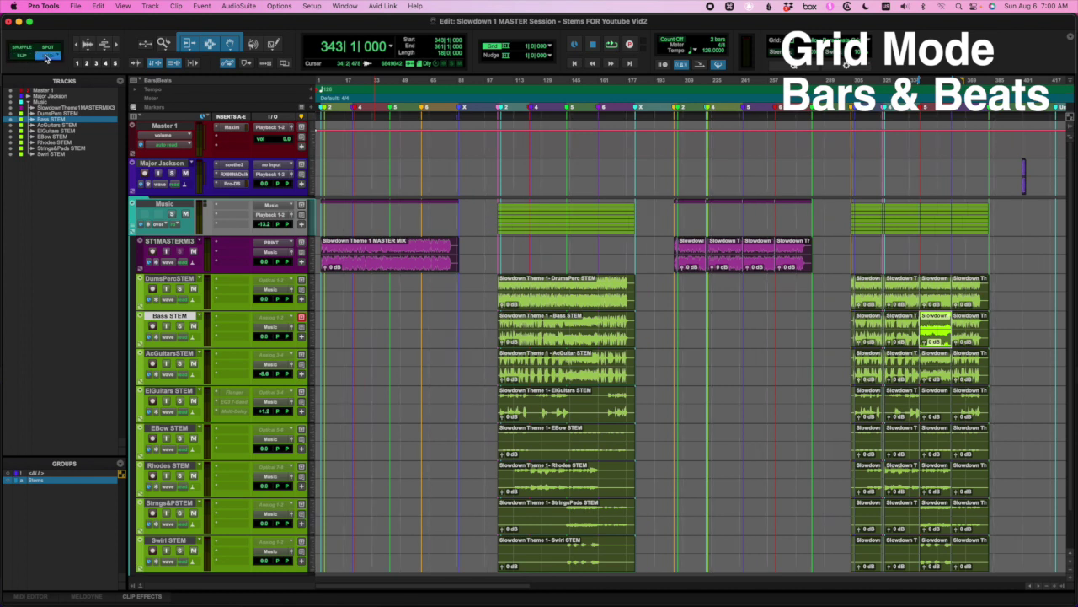
# Step: Set the main counter to Bars|Beats and the grid value to 1 bar
pyautogui.click(393, 48)
pyautogui.click(403, 48)
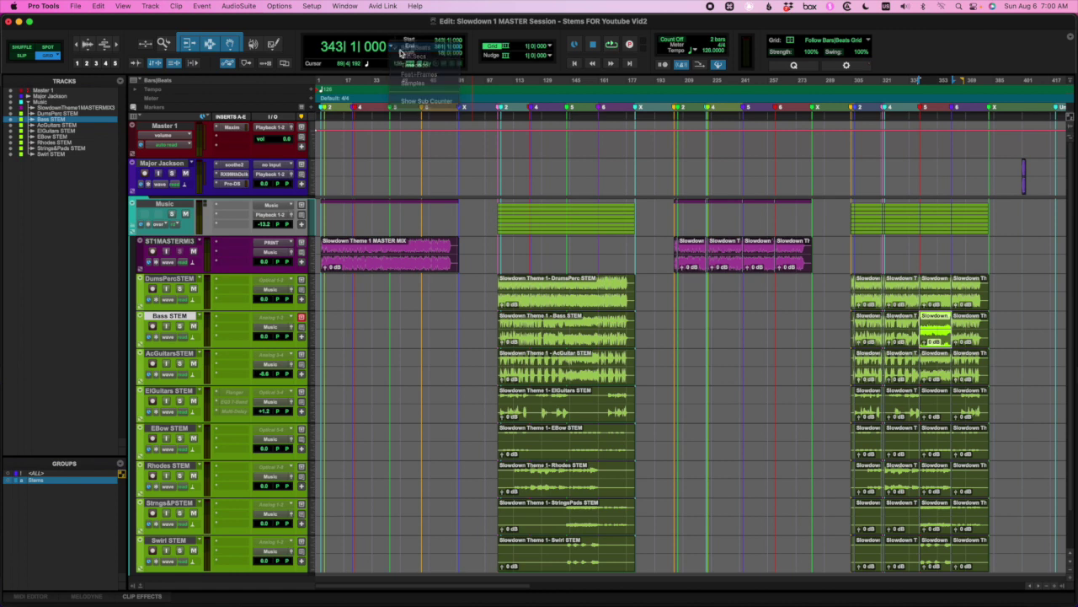
pyautogui.click(496, 48)
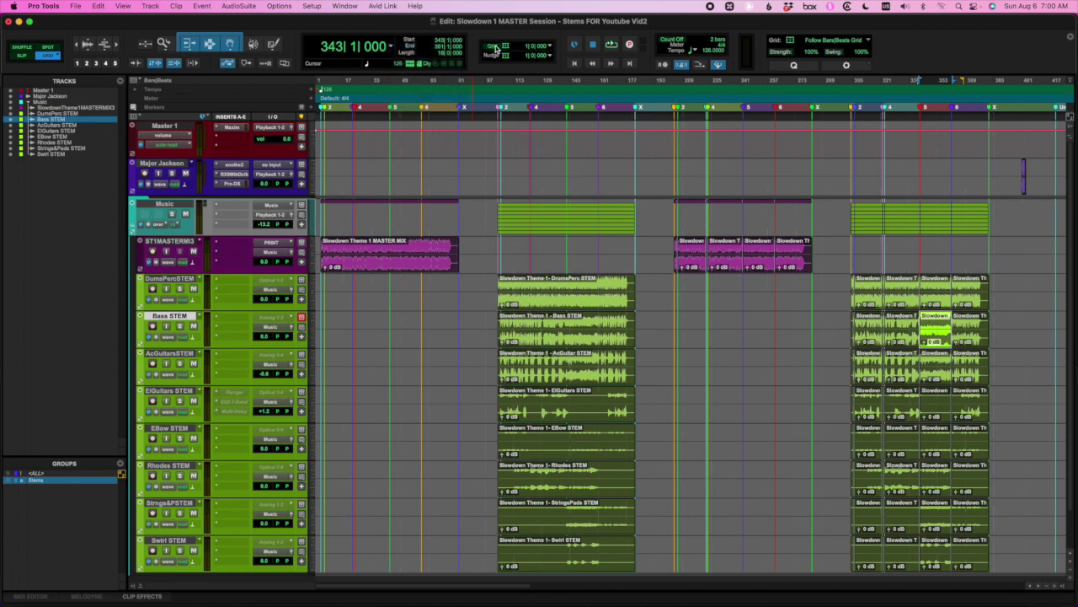
pyautogui.click(549, 48)
pyautogui.click(565, 49)
# Step: Select a range from bar 323 on the empty voice track, trying a 10-bar length and settling on 8 bars
pyautogui.scroll(10, 540, 290)
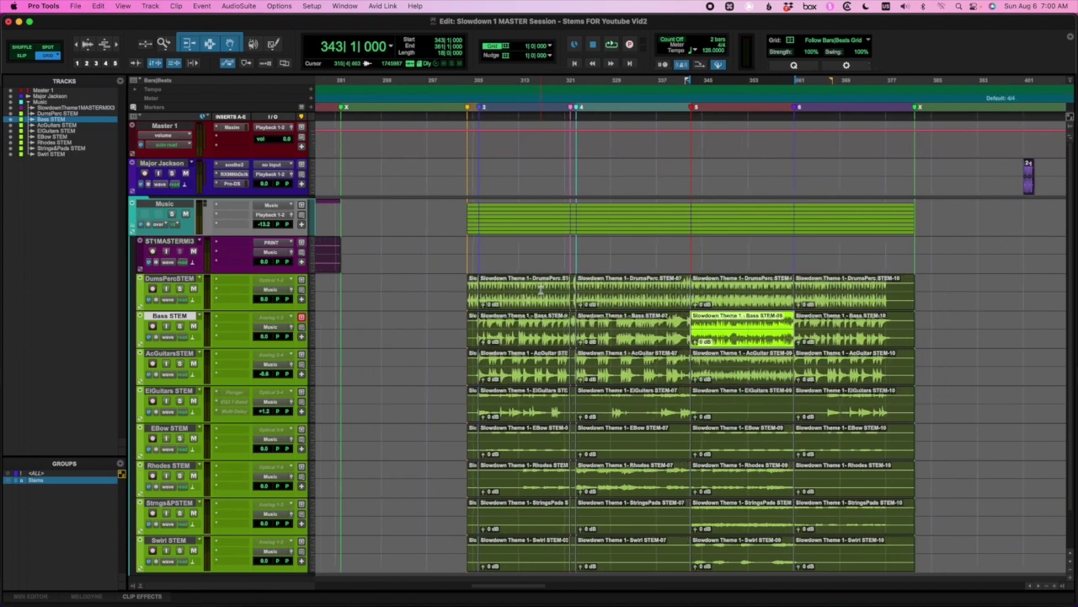
pyautogui.scroll(2, 540, 291)
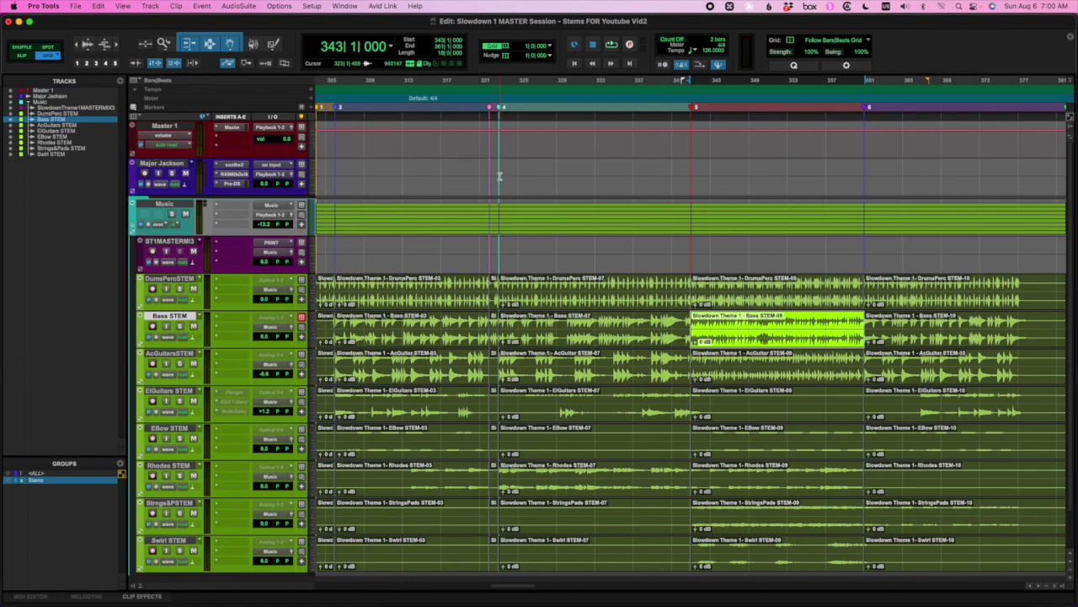
pyautogui.moveTo(499, 176); pyautogui.dragTo(577, 187)
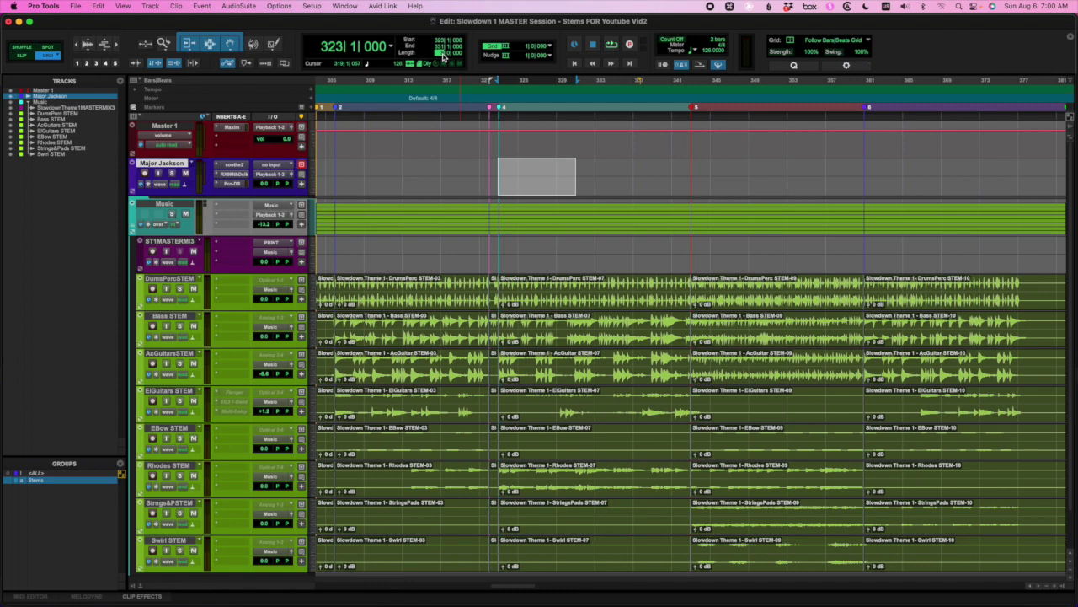
pyautogui.press('Return')
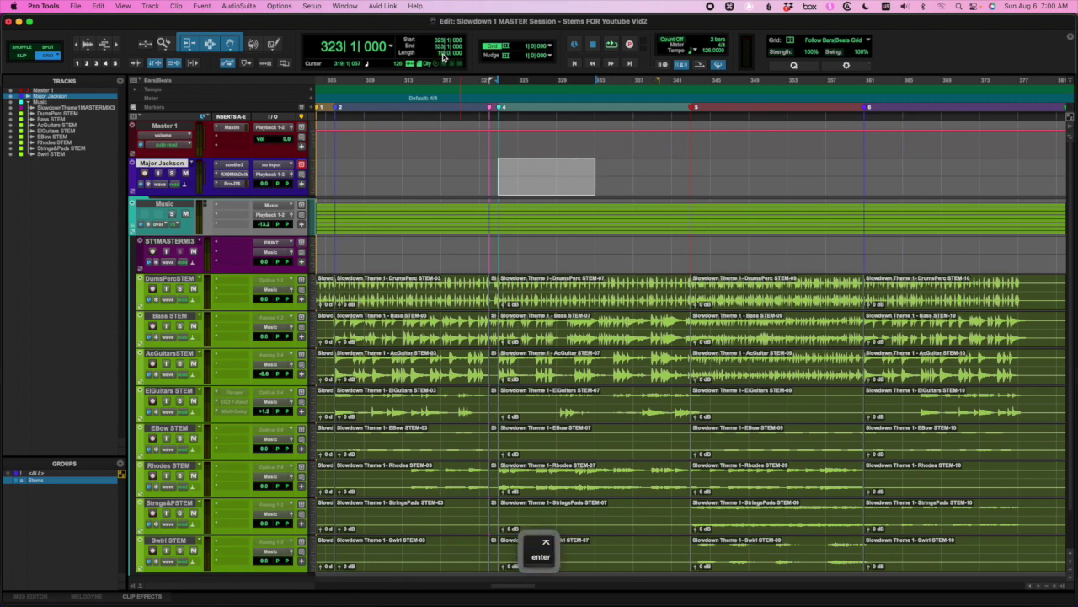
pyautogui.press('KP_8')
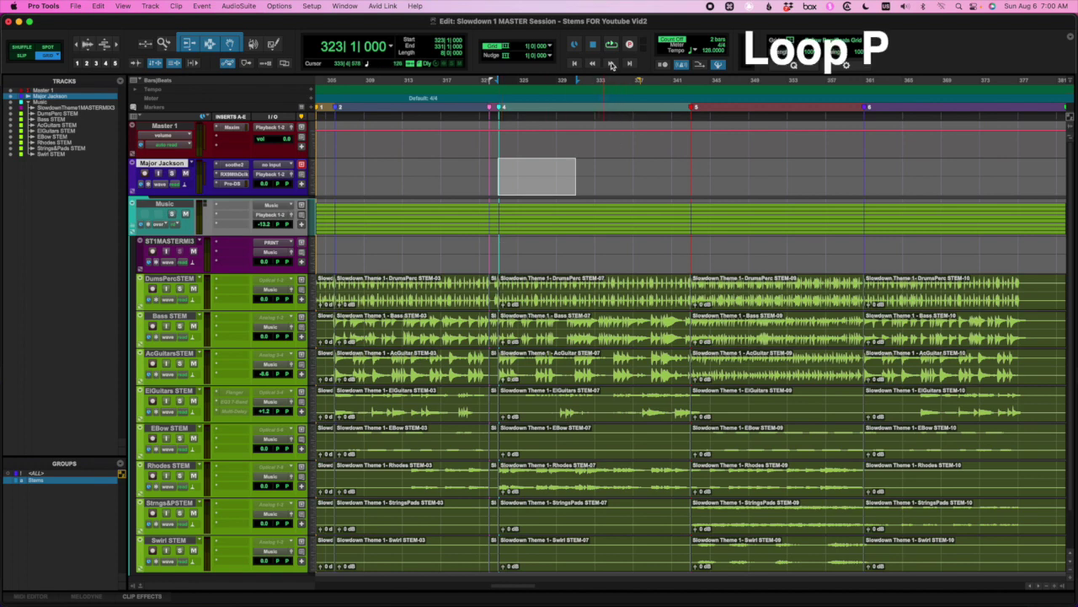
# Step: Check that Loop is the playback mode and audition the selected 8-bar range
pyautogui.rightClick(611, 43)
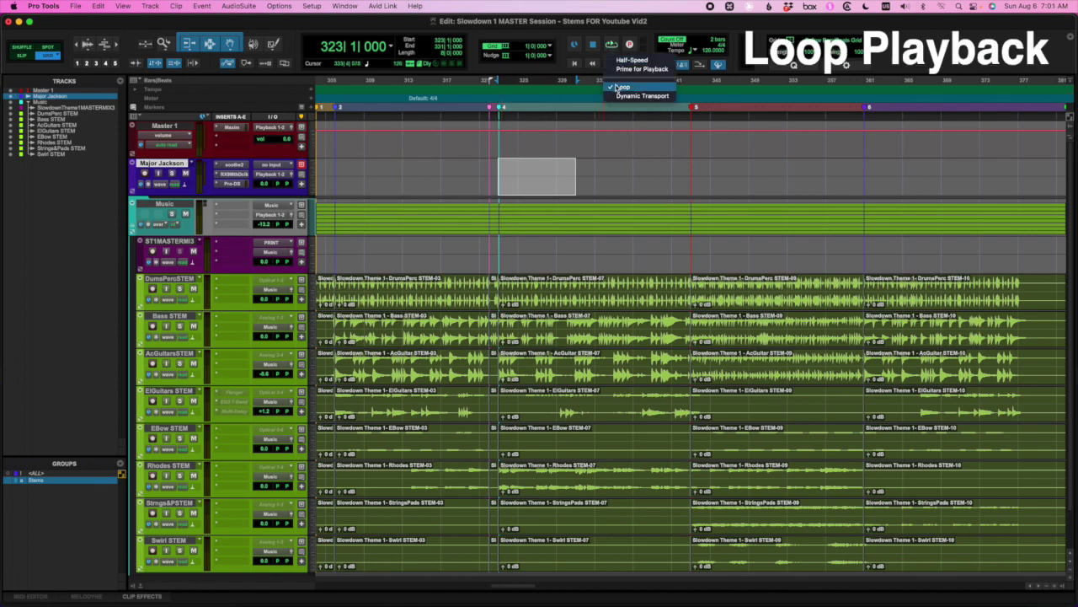
pyautogui.click(606, 154)
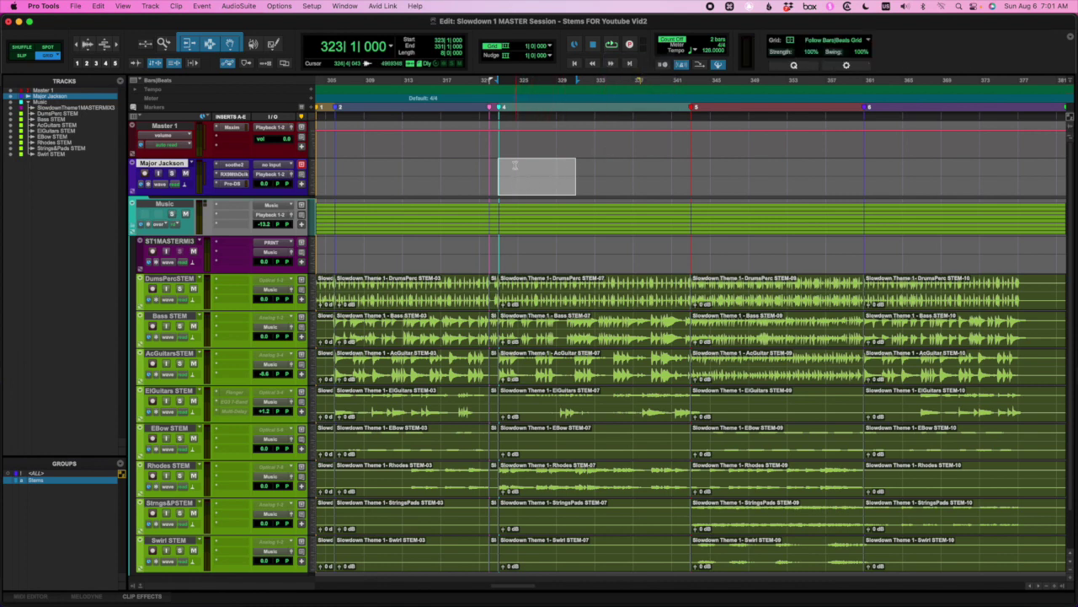
pyautogui.press('space')
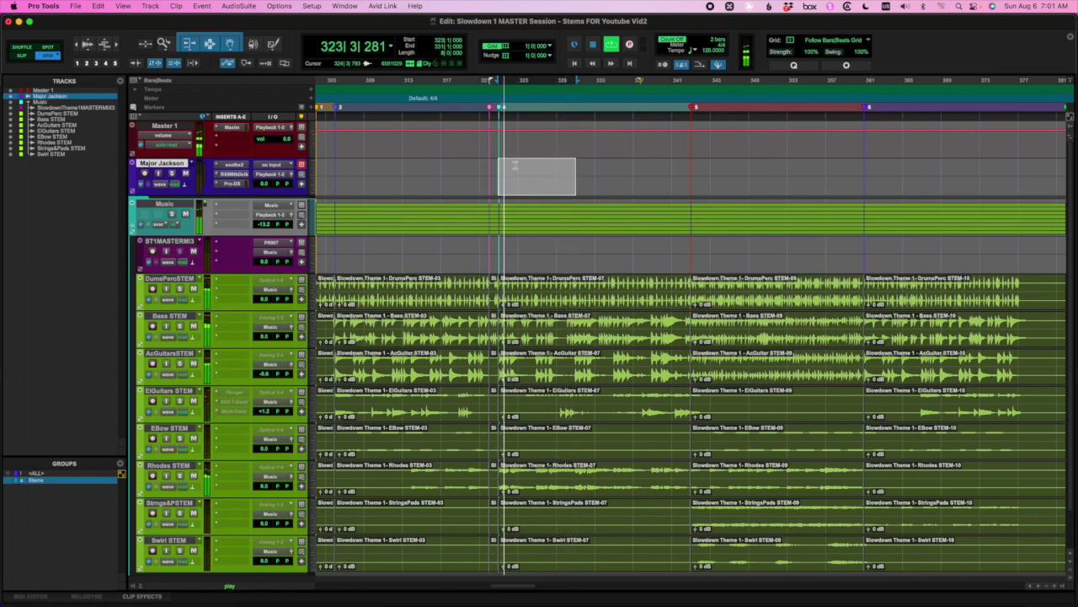
pyautogui.press('space')
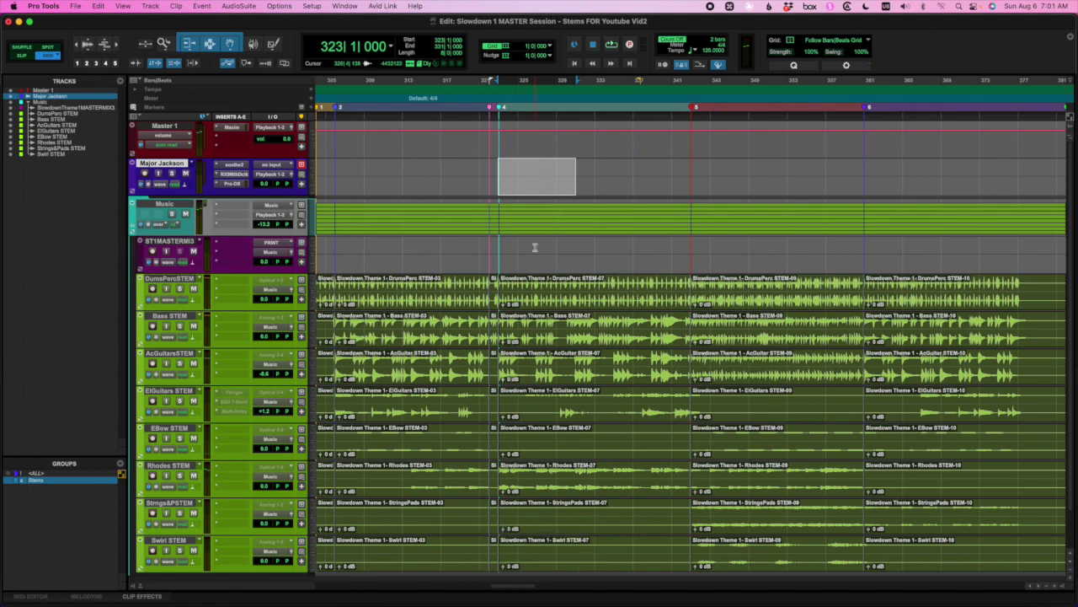
# Step: Select the cut master mix clip starting at bar 206 and audition it in loop playback
pyautogui.scroll(-5, 531, 265)
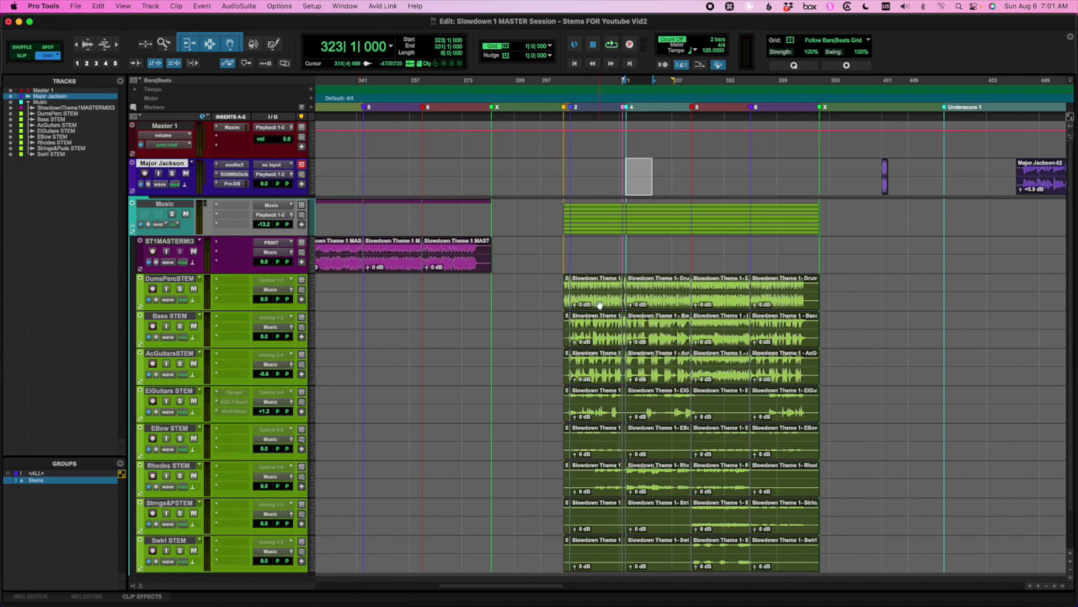
pyautogui.press('super+bracketleft')
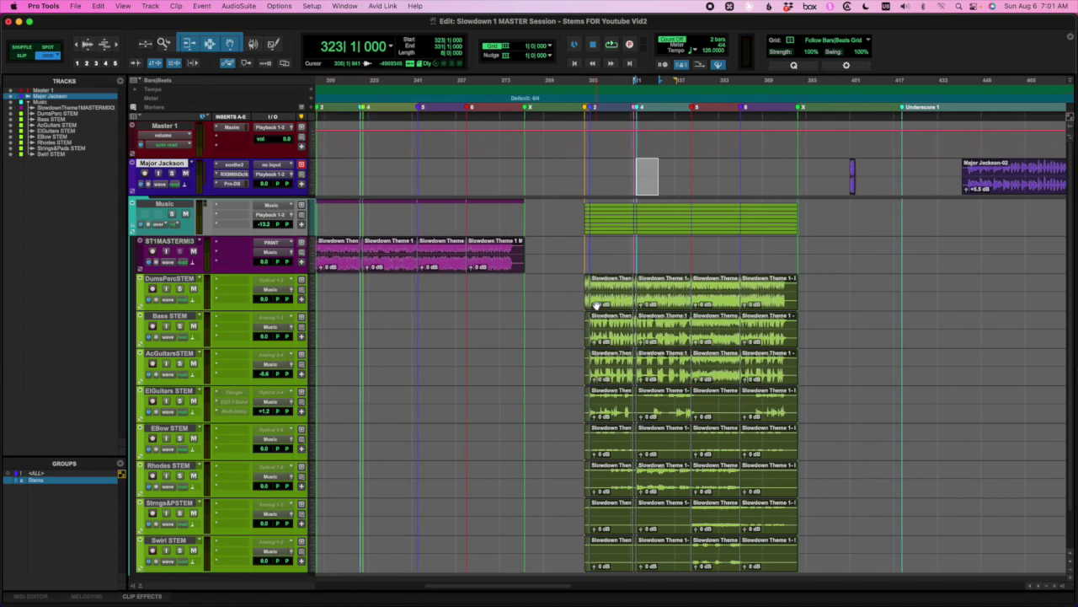
pyautogui.hscroll(-10, 595, 305)
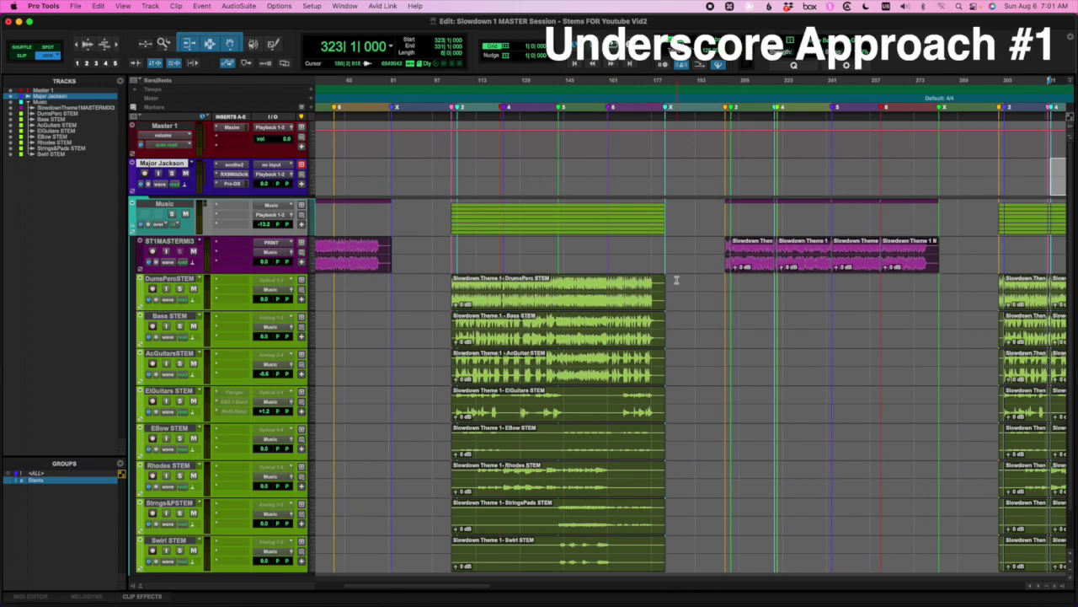
pyautogui.click(804, 268)
pyautogui.press('super')
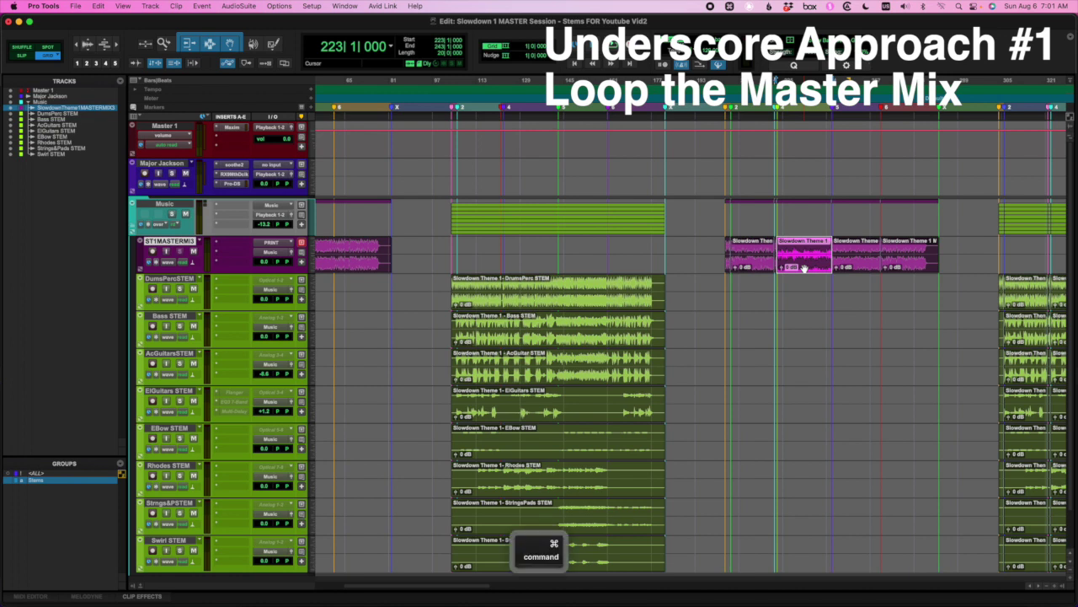
pyautogui.click(750, 267)
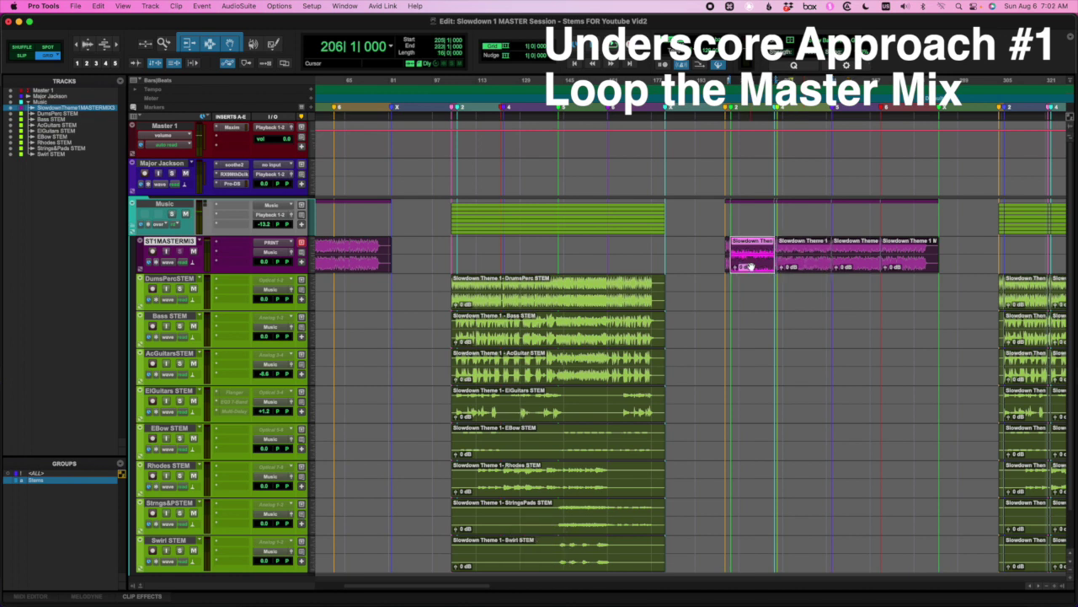
pyautogui.press('space')
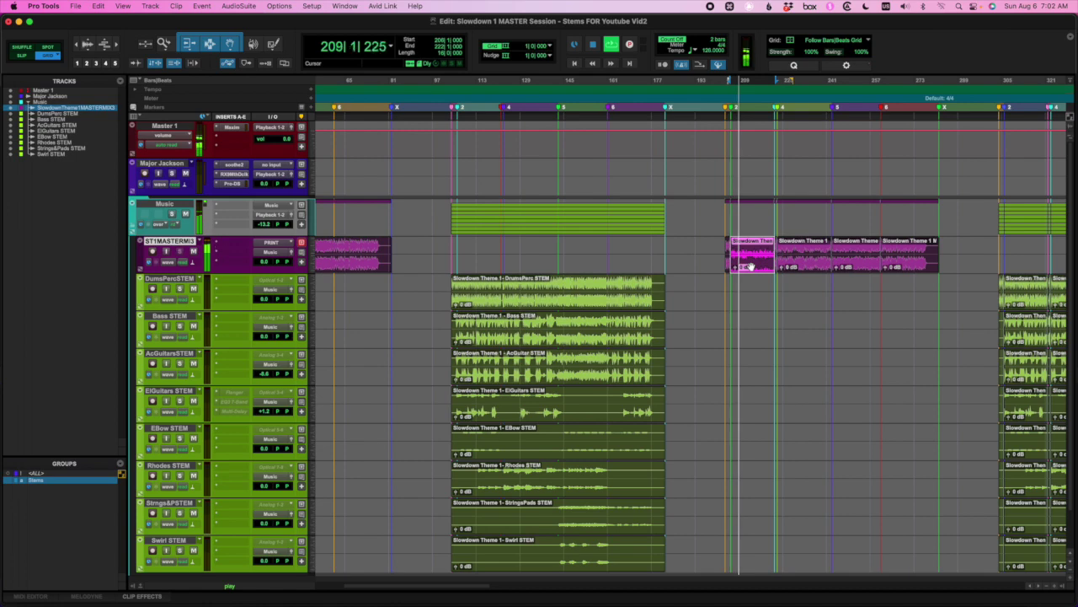
pyautogui.press('space')
# Step: Copy the selected master mix clip and paste it at bar 444 on the same track, under the voice clip
pyautogui.press('super')
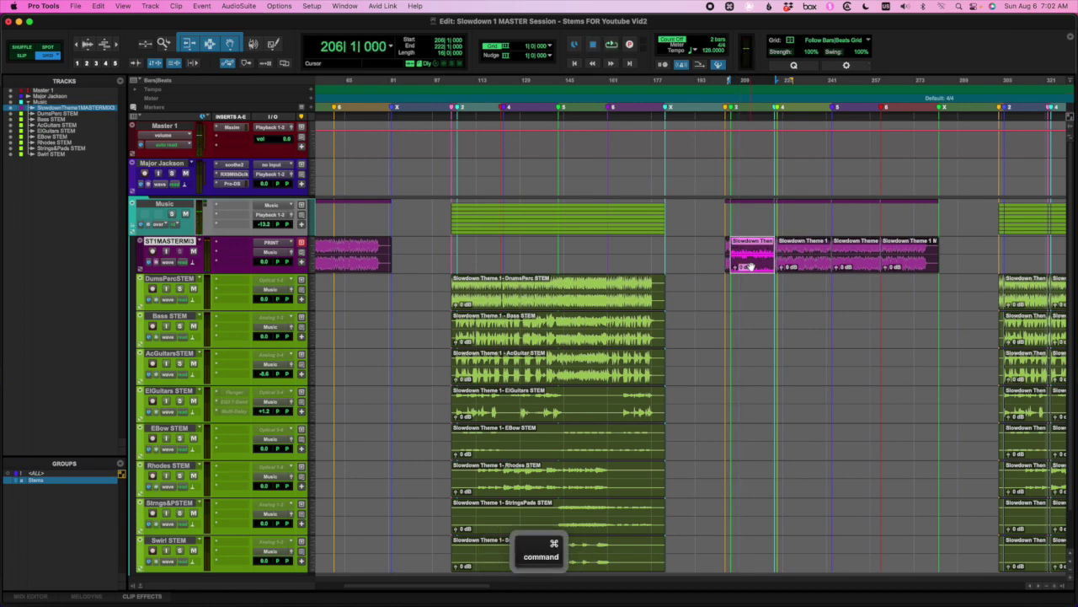
pyautogui.press('super+c')
pyautogui.hscroll(10, 750, 267)
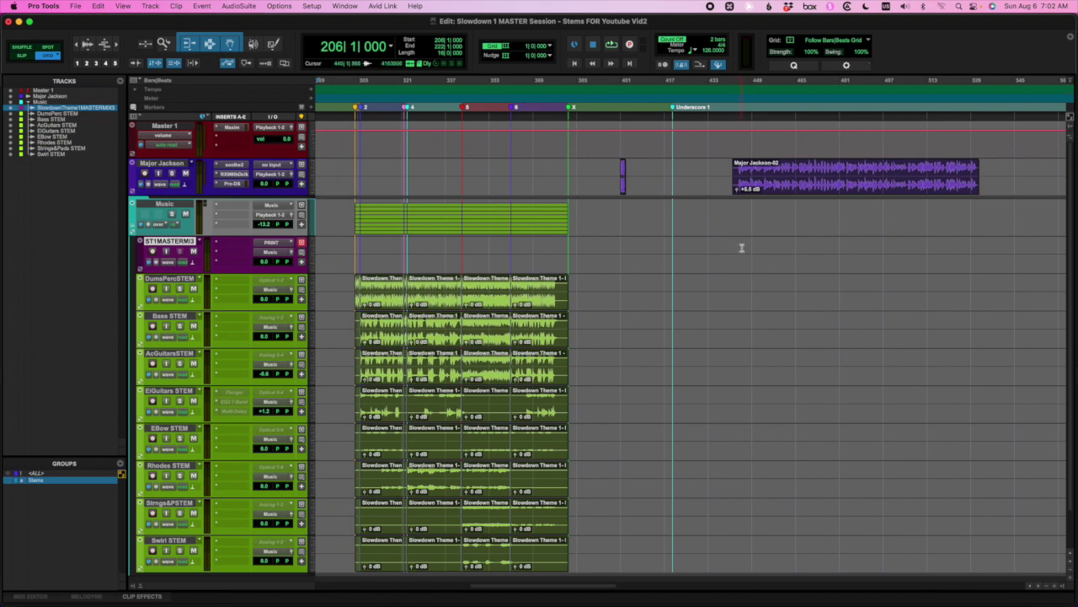
pyautogui.click(737, 247)
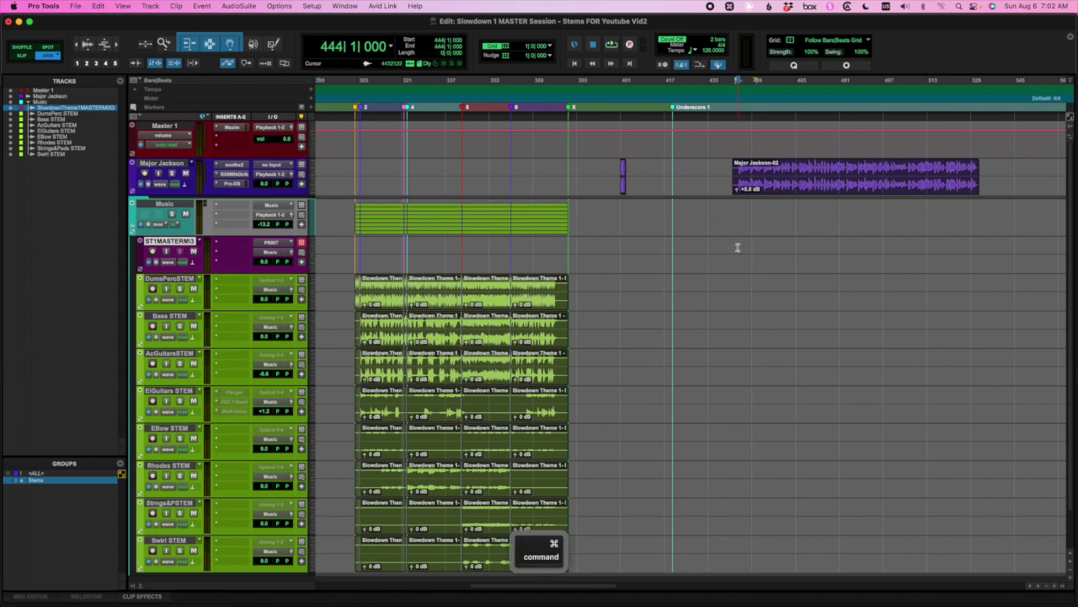
pyautogui.press('super+v')
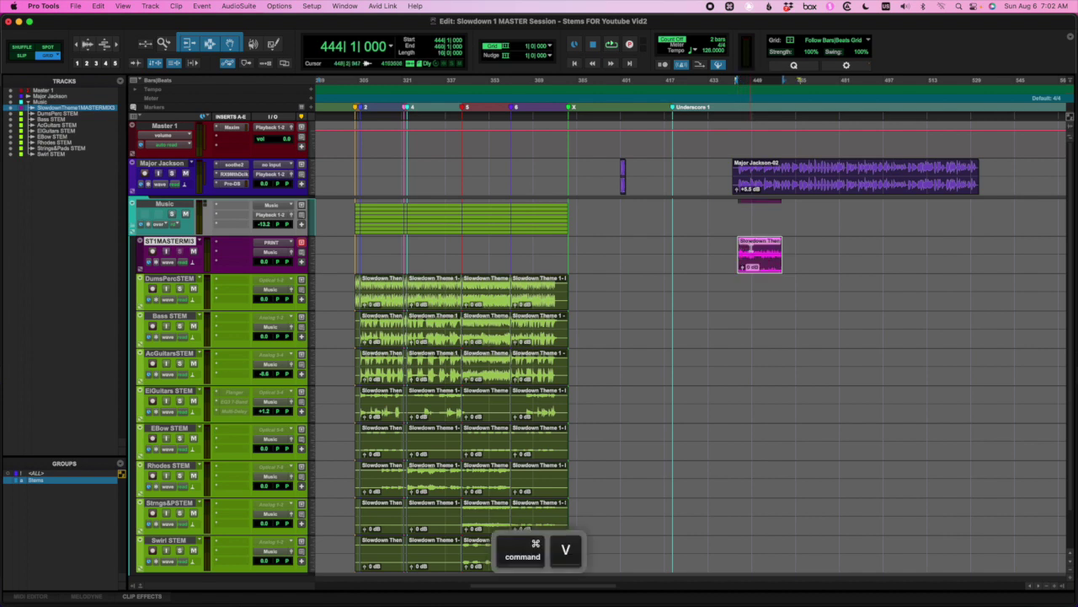
# Step: Trim the end of the pasted clip to a length of 8 bars and duplicate it five times
pyautogui.moveTo(780, 253); pyautogui.dragTo(757, 255)
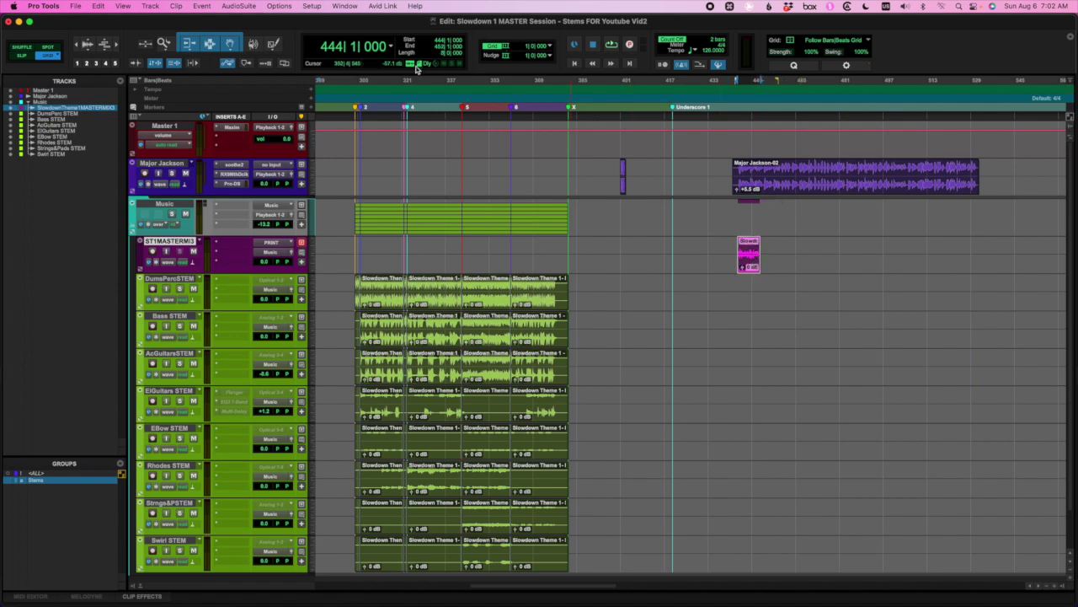
pyautogui.press('super')
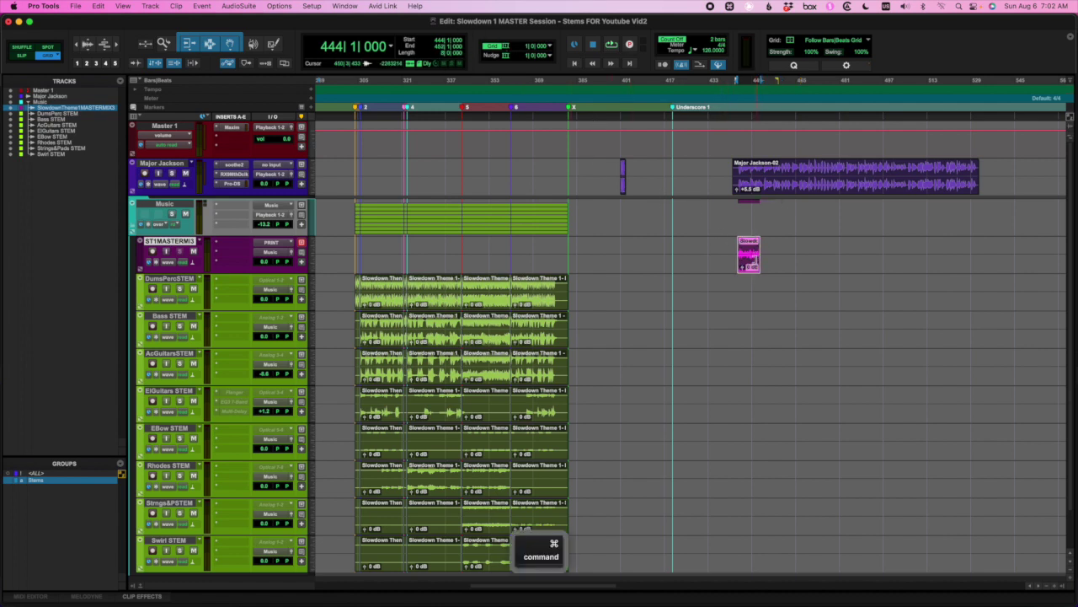
pyautogui.press('super+d')
pyautogui.press('super+d')
pyautogui.press('super+d')
pyautogui.press('super+d')
pyautogui.press('super+d')
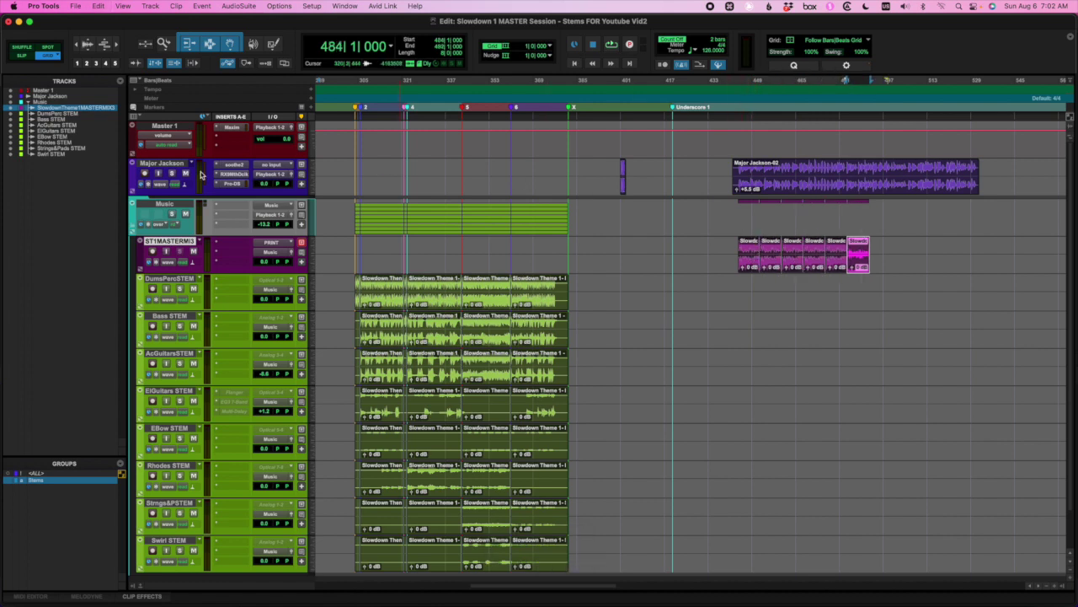
# Step: Play the duplicated underscore clips from bar 444 and stop playback
pyautogui.click(732, 243)
pyautogui.press('space')
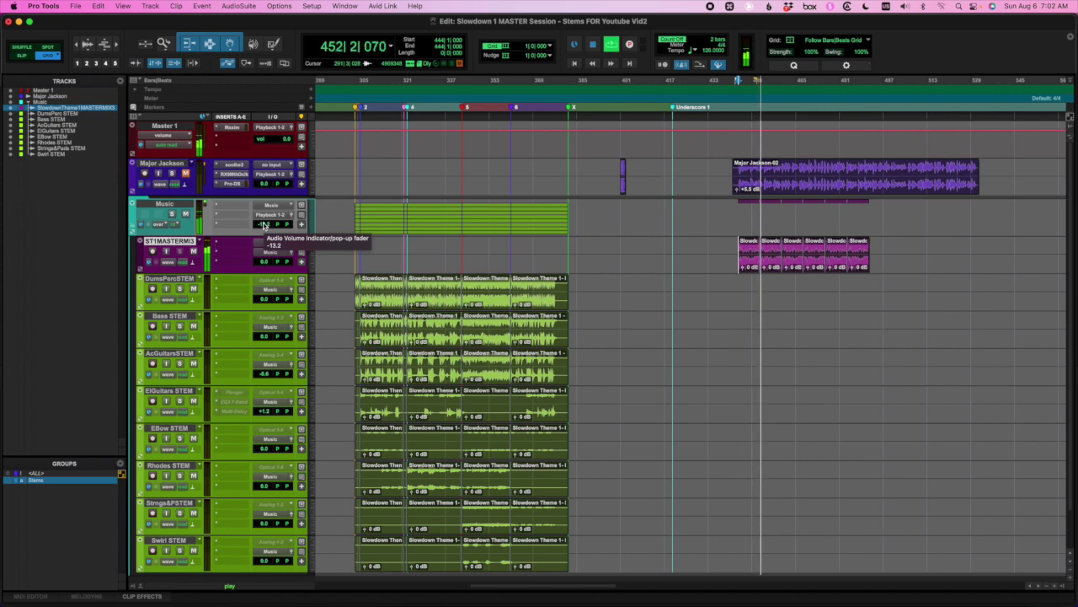
pyautogui.press('space')
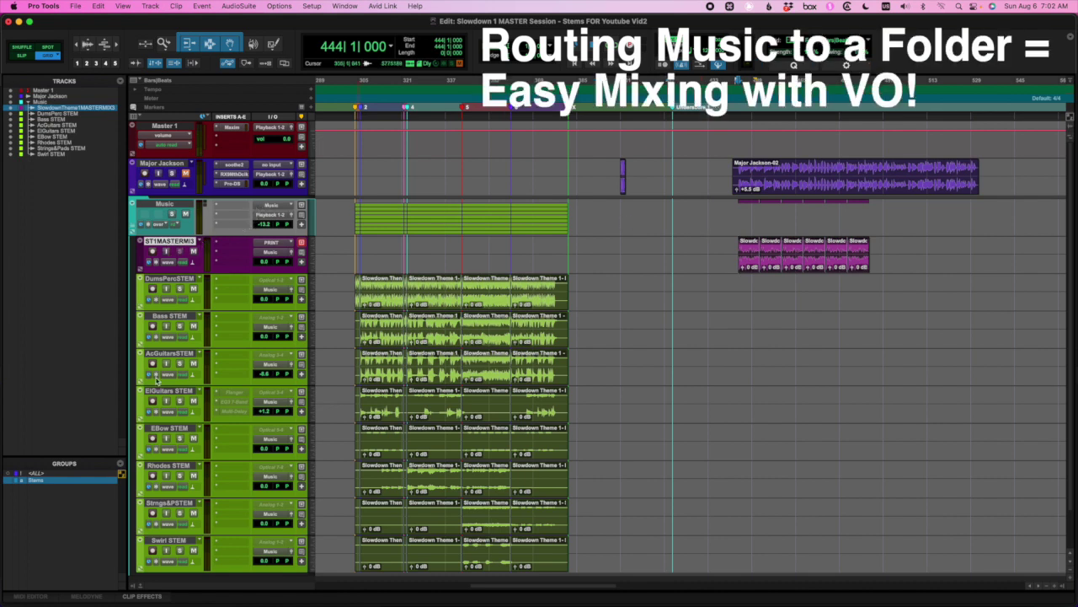
# Step: Select all tracks inside the Music folder, from the master mix through Swirl STEM
pyautogui.keyDown('shift'); pyautogui.click(169, 540); pyautogui.keyUp('shift')
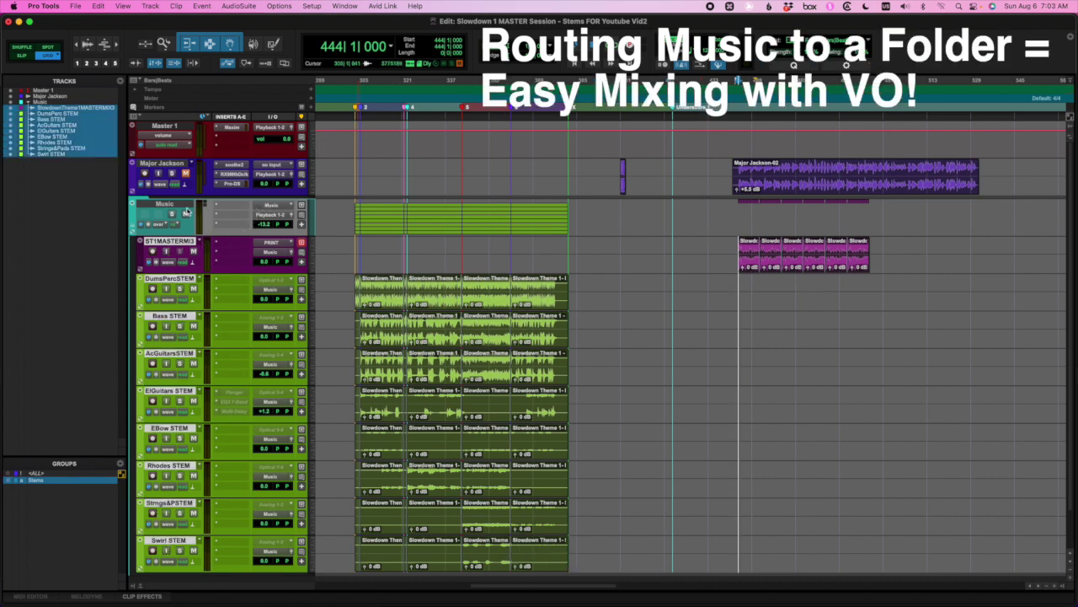
# Step: Deselect all tracks and reset the Music folder's volume to 0.0 dB
pyautogui.keyDown('alt'); pyautogui.click(167, 243); pyautogui.keyUp('alt')
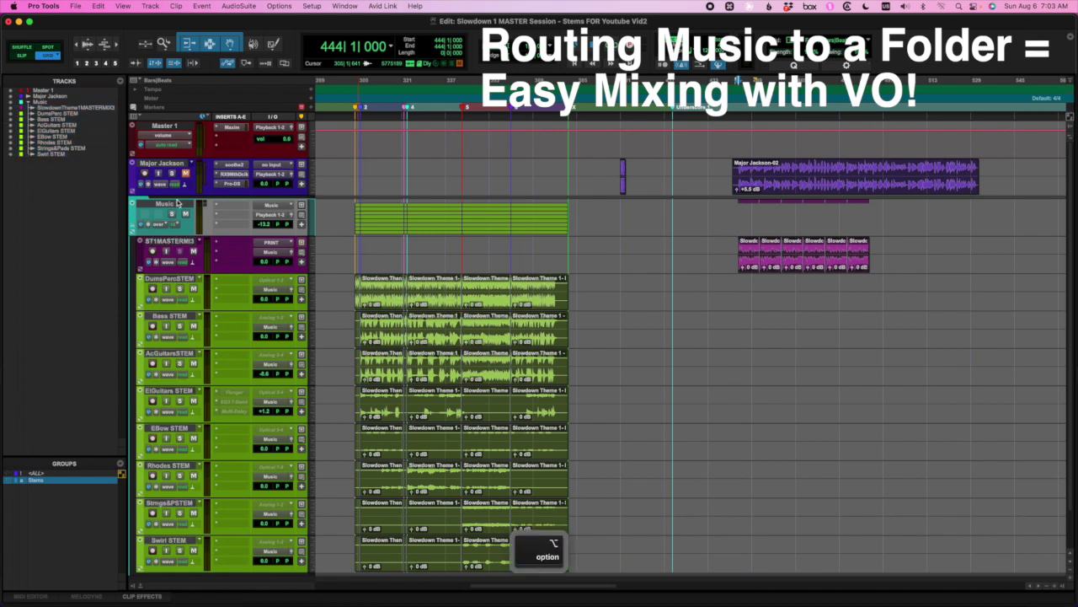
pyautogui.press('alt')
pyautogui.keyDown('alt'); pyautogui.click(266, 224); pyautogui.keyUp('alt')
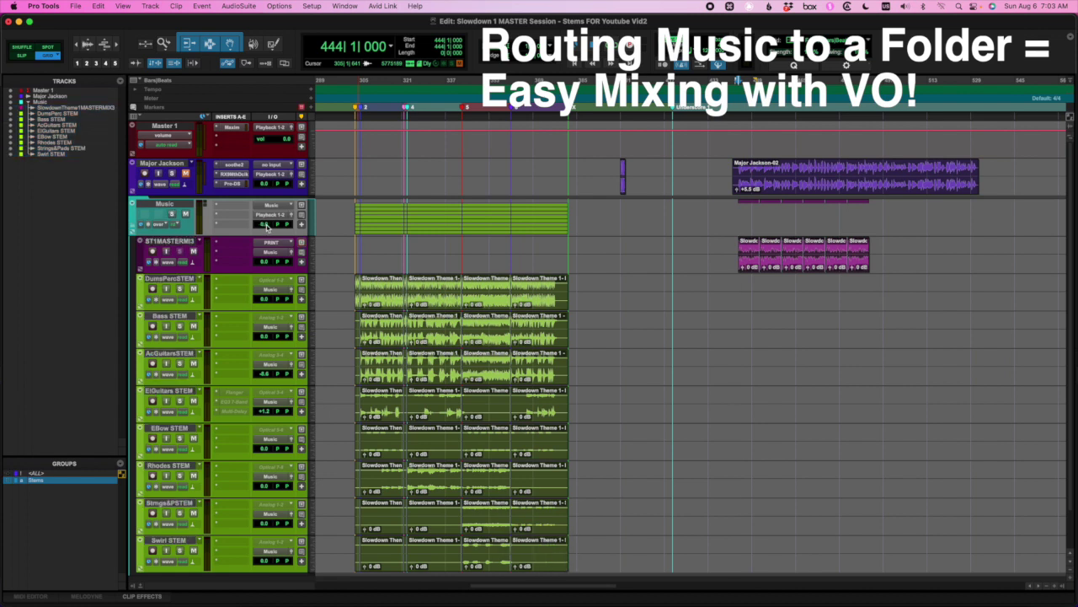
# Step: Play the underscore with the voice-over from bar 444, lower the Music folder's volume to about -19.1 dB, and stop playback
pyautogui.click(734, 244)
pyautogui.press('space')
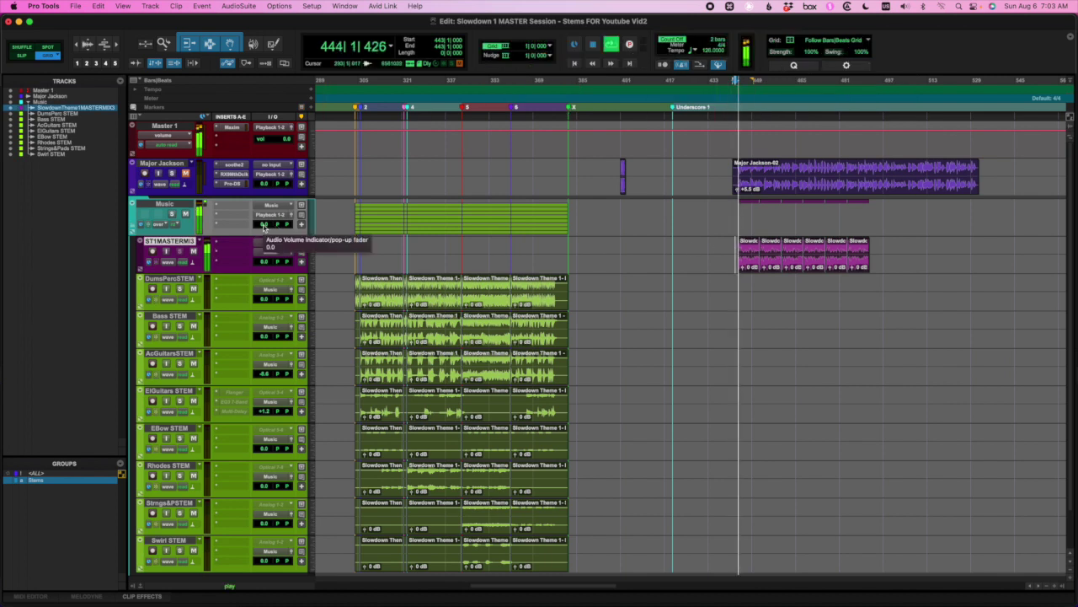
pyautogui.moveTo(264, 225); pyautogui.dragTo(261, 242)
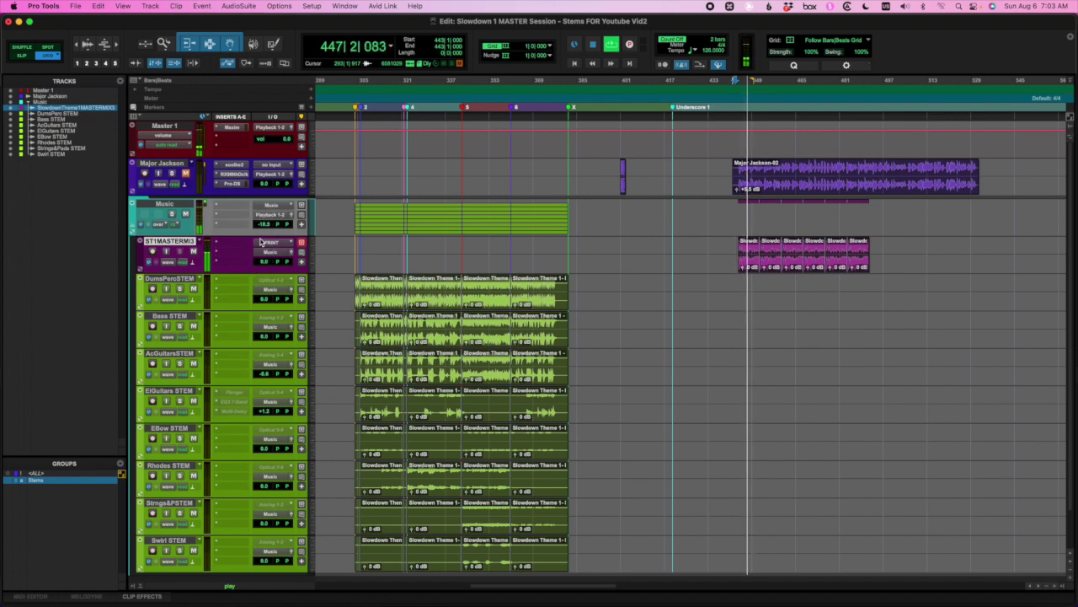
pyautogui.press('space')
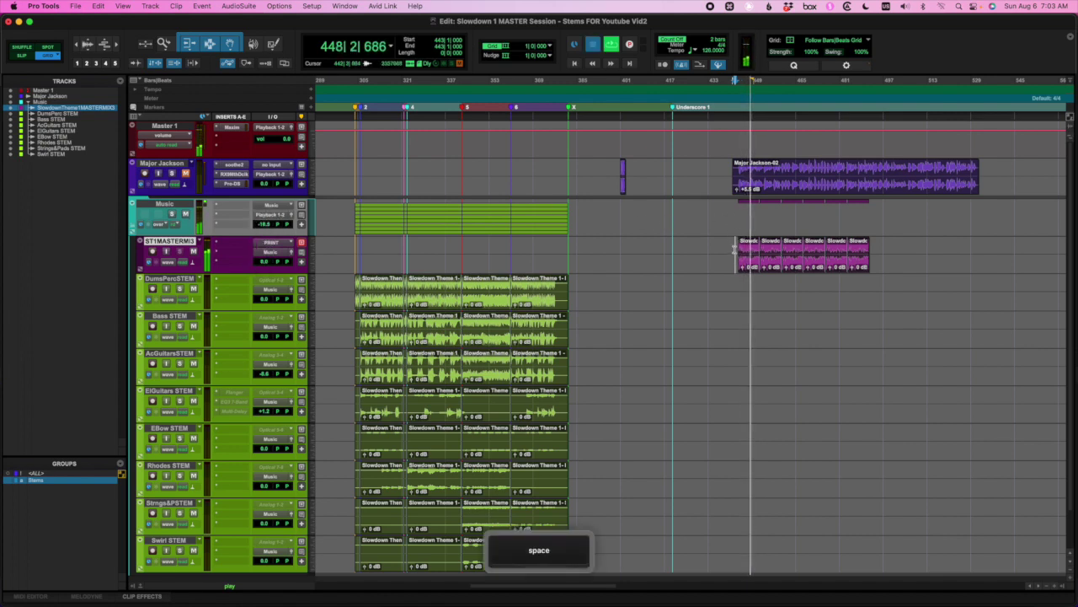
pyautogui.press('Tab')
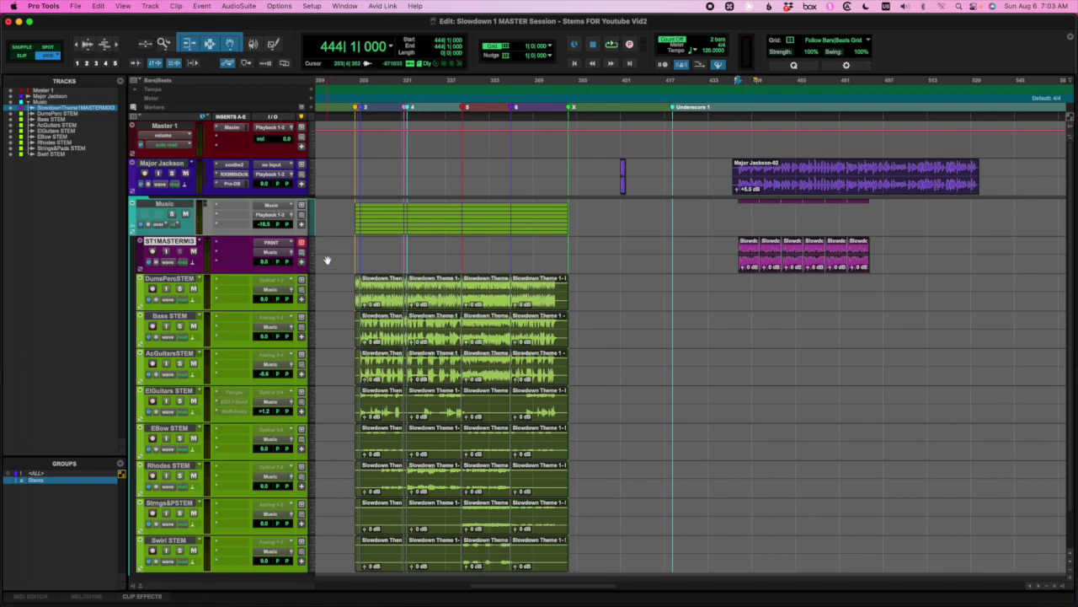
pyautogui.moveTo(267, 226); pyautogui.dragTo(266, 227)
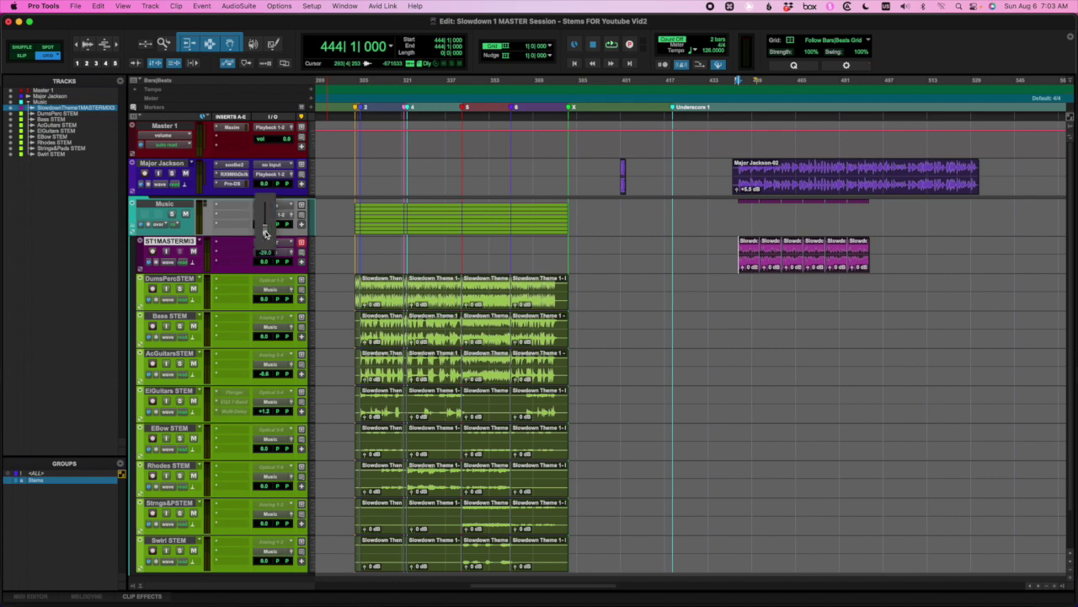
pyautogui.press('space')
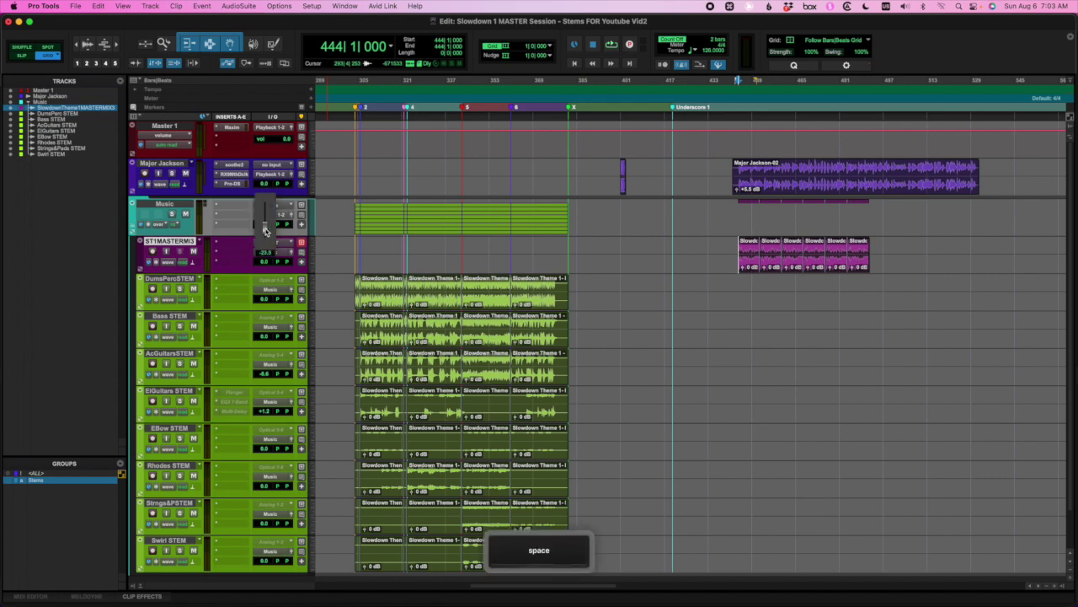
pyautogui.moveTo(268, 226); pyautogui.dragTo(265, 224)
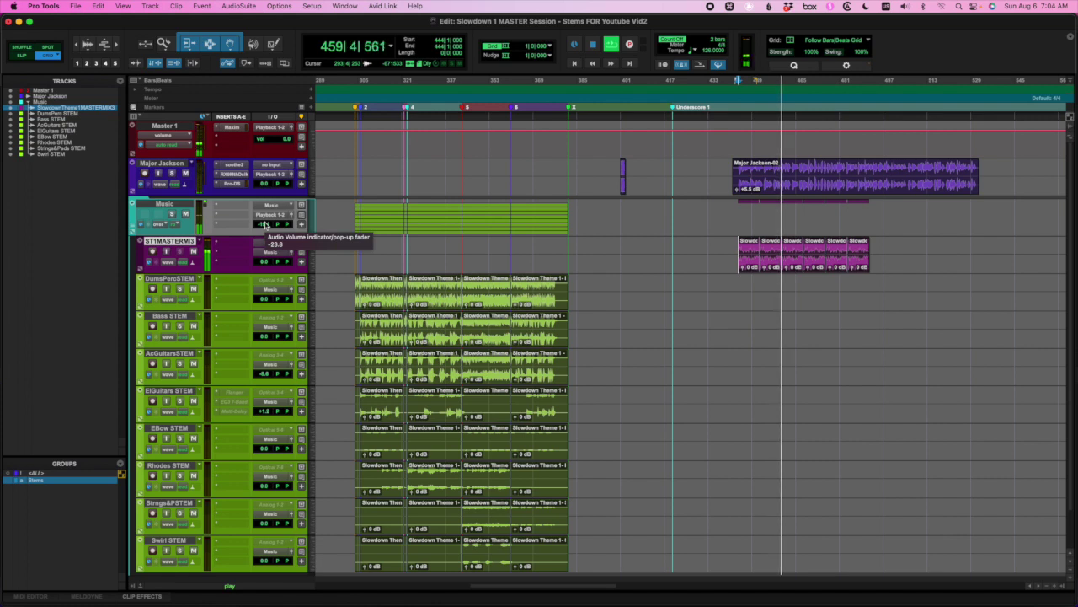
pyautogui.press('space')
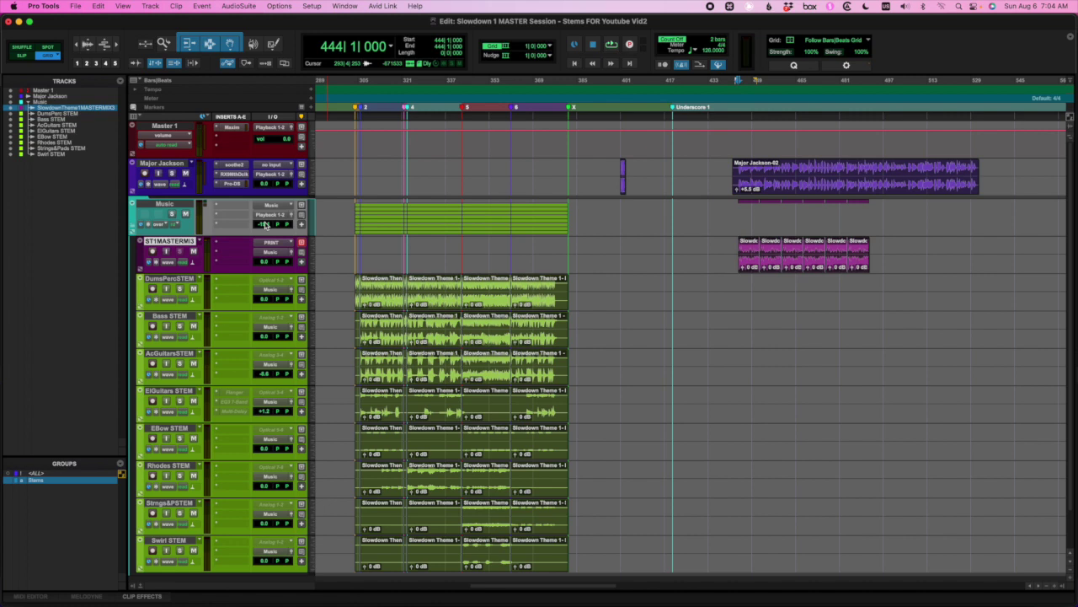
# Step: Copy the 16-bar section of all stem clips at bar 306 and paste it at bar 646 on the same tracks, under the second voice clip
pyautogui.press('KP_Decimal')
pyautogui.press('KP_2')
pyautogui.press('KP_Decimal')
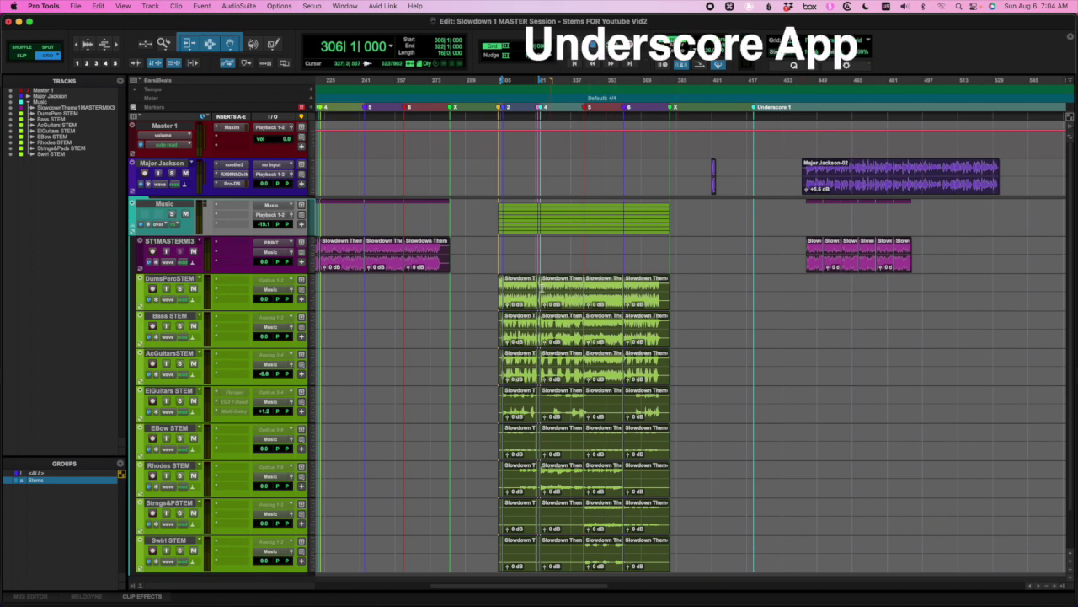
pyautogui.click(520, 305)
pyautogui.press('super')
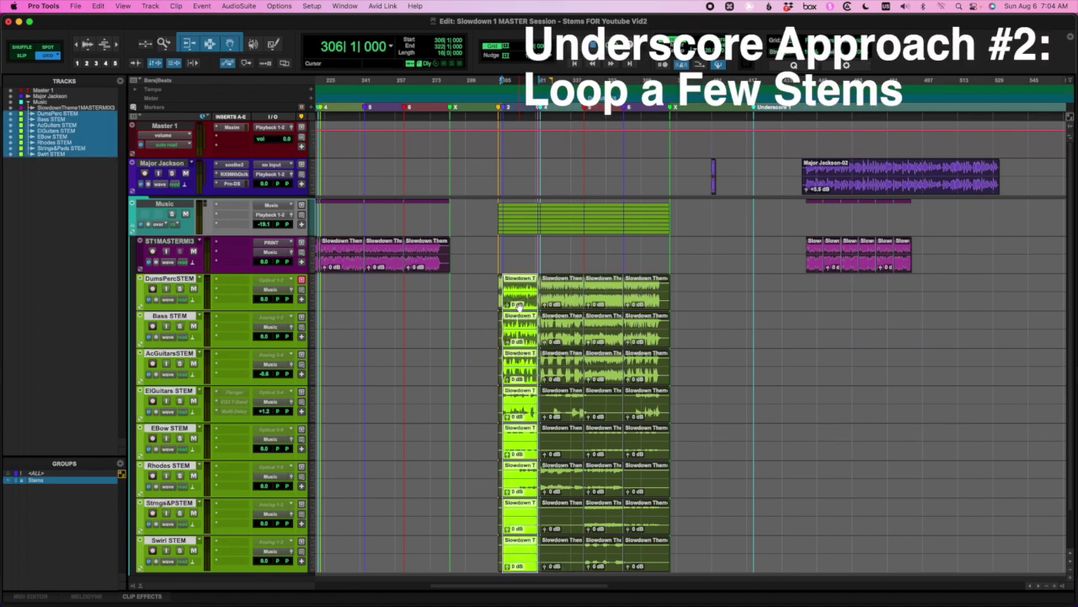
pyautogui.press('super+c')
pyautogui.hscroll(10, 519, 306)
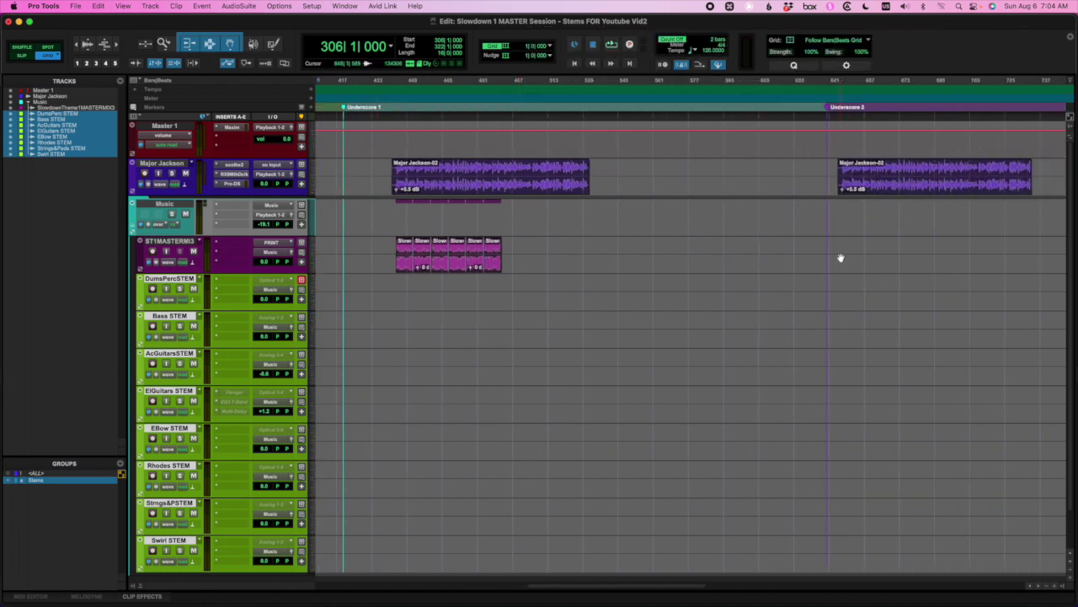
pyautogui.click(840, 285)
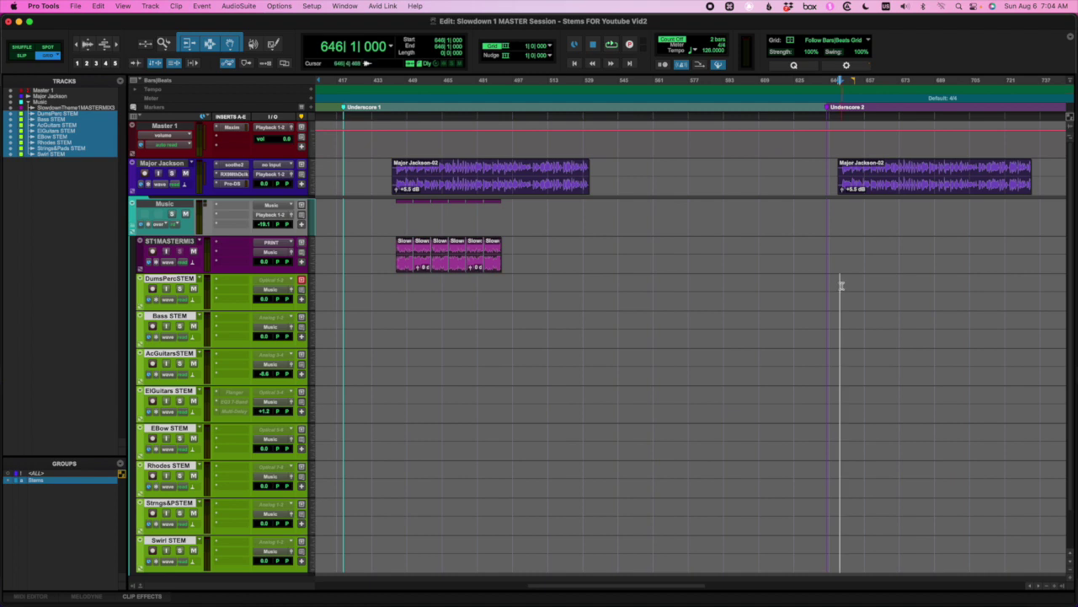
pyautogui.press('super+v')
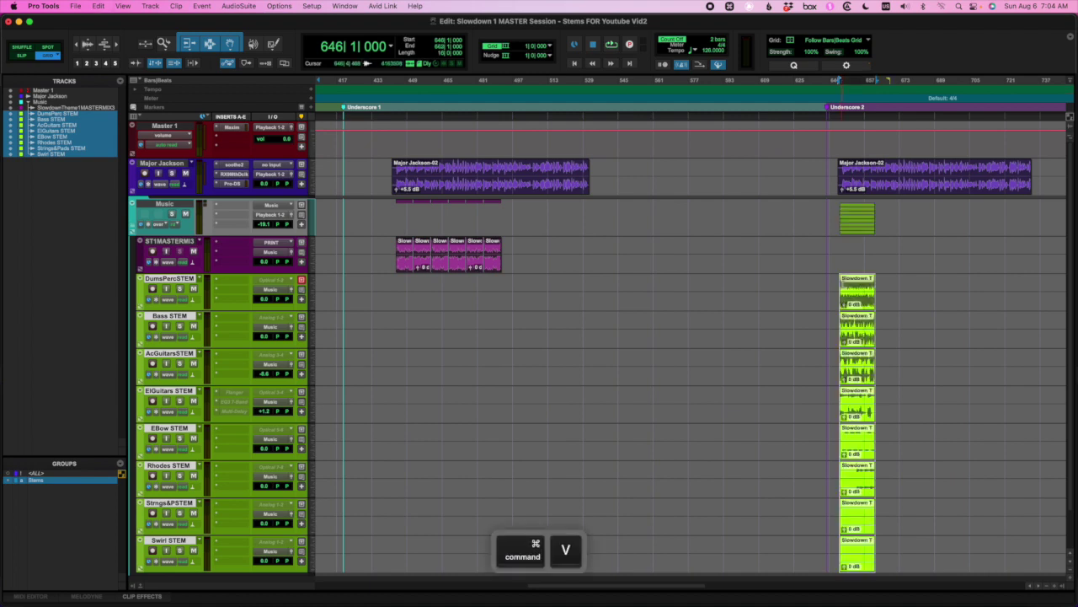
# Step: Disable the Stems group and play the pasted drums and percussion stem clip soloed from bar 646
pyautogui.click(52, 482)
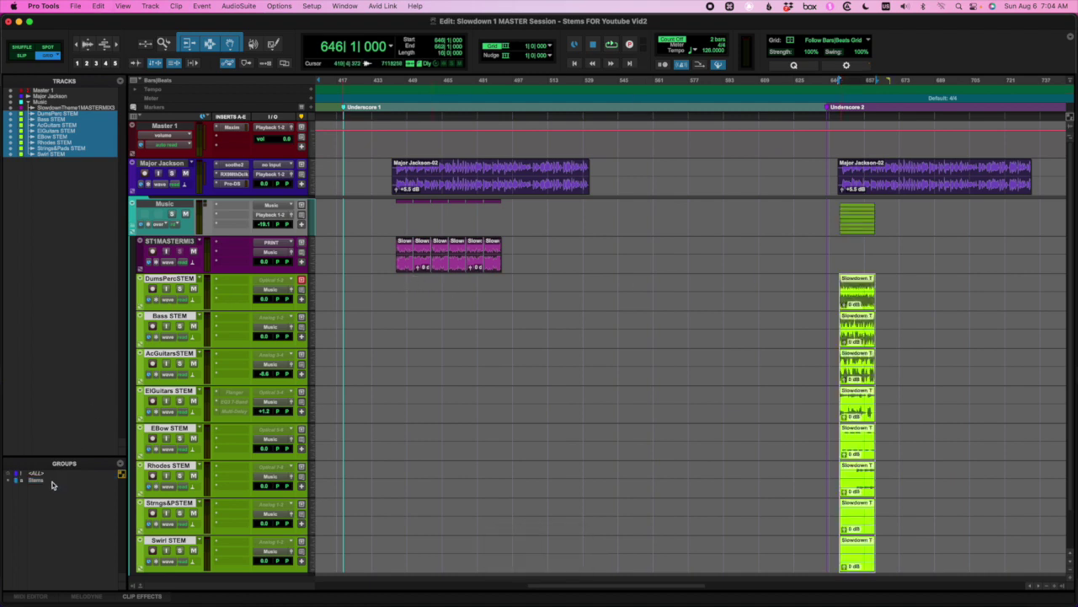
pyautogui.keyDown('alt'); pyautogui.click(178, 286); pyautogui.keyUp('alt')
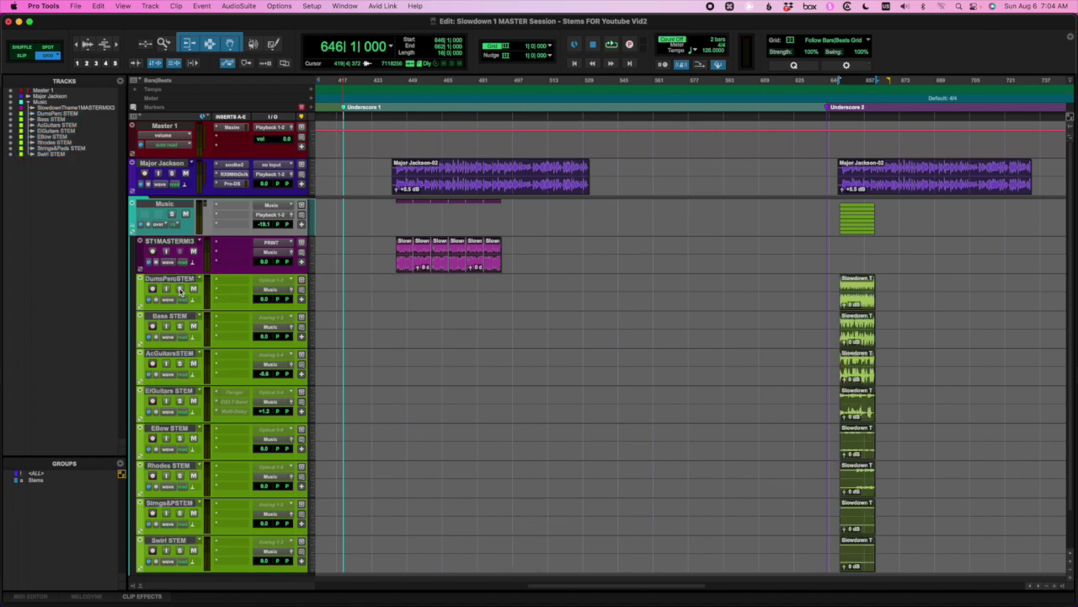
pyautogui.click(179, 289)
pyautogui.click(862, 305)
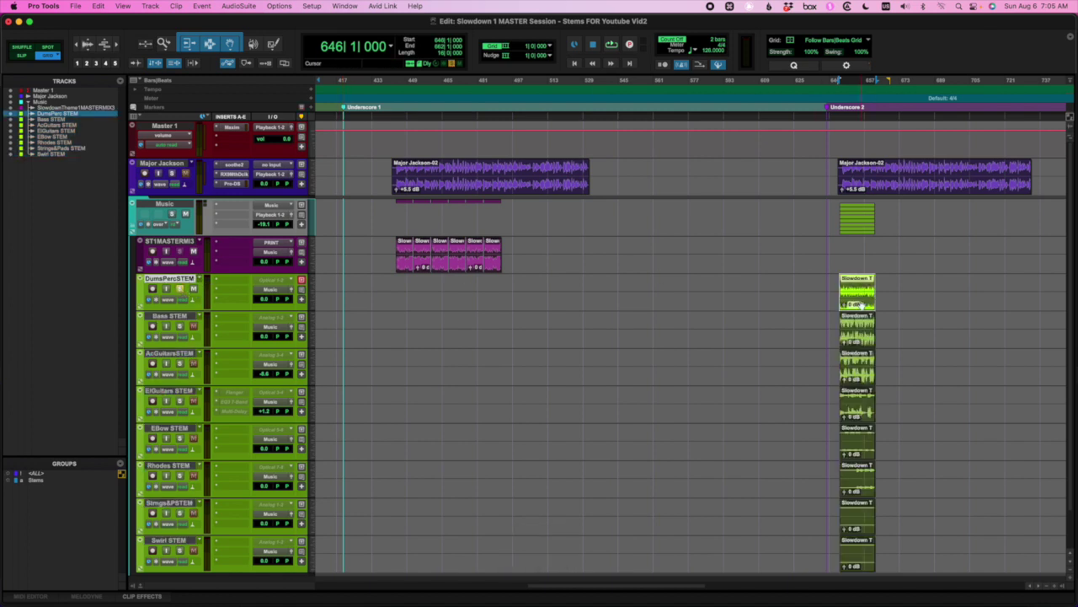
pyautogui.press('space')
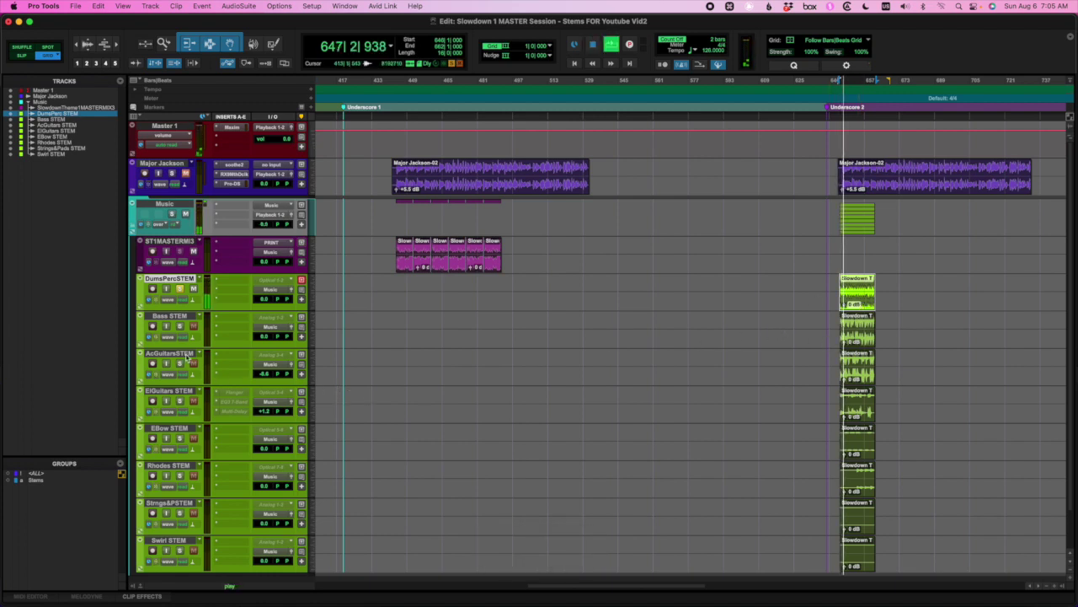
# Step: Audition the bass, acoustic guitar, electric guitar, EBow and Rhodes stems by switching solo from one to the next during playback
pyautogui.click(179, 327)
pyautogui.click(181, 289)
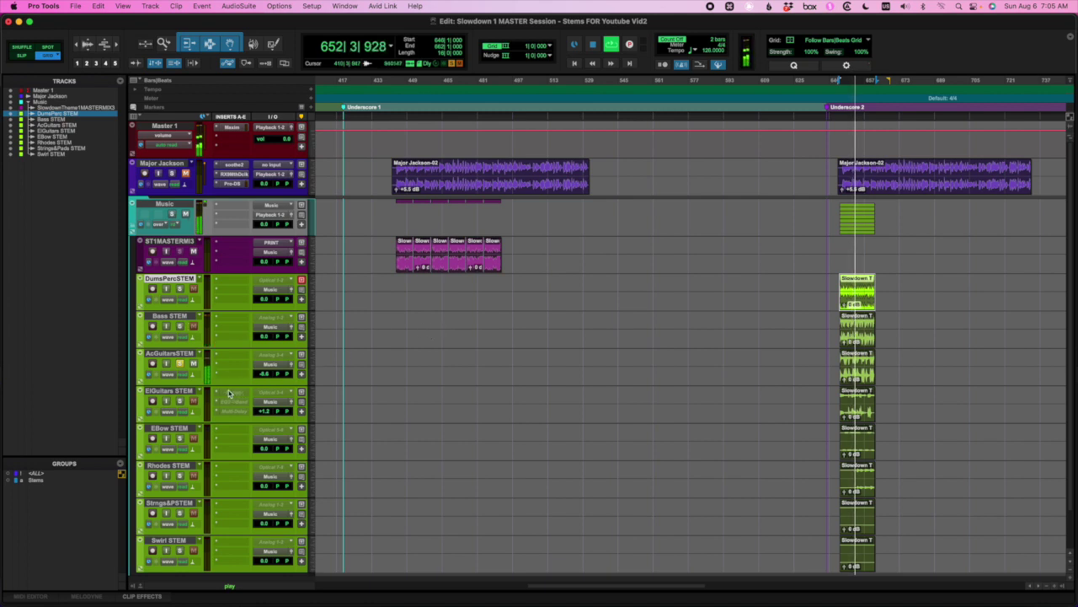
pyautogui.click(178, 402)
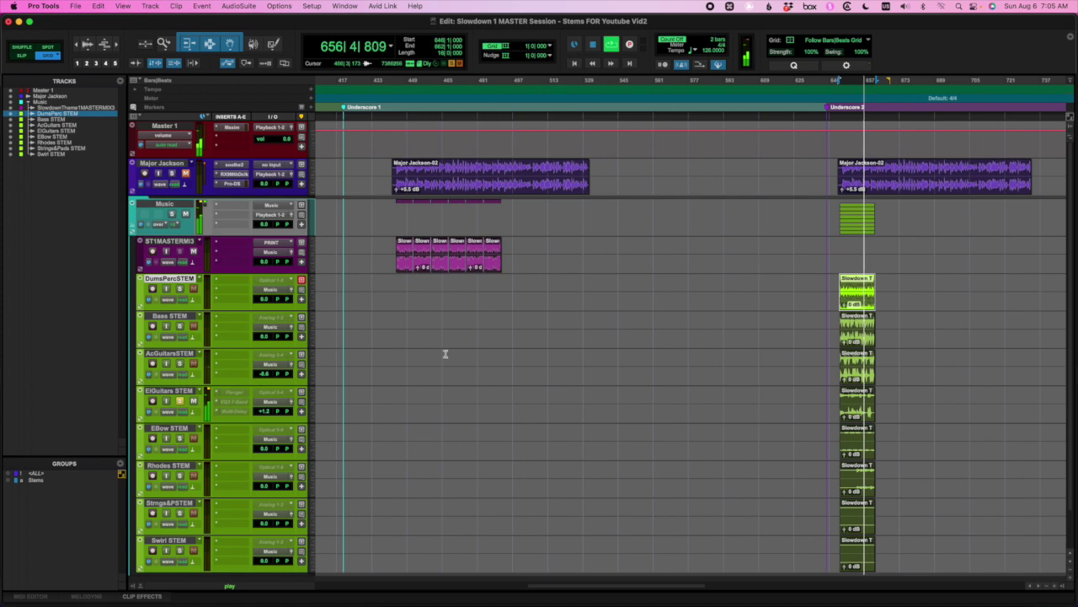
pyautogui.click(179, 438)
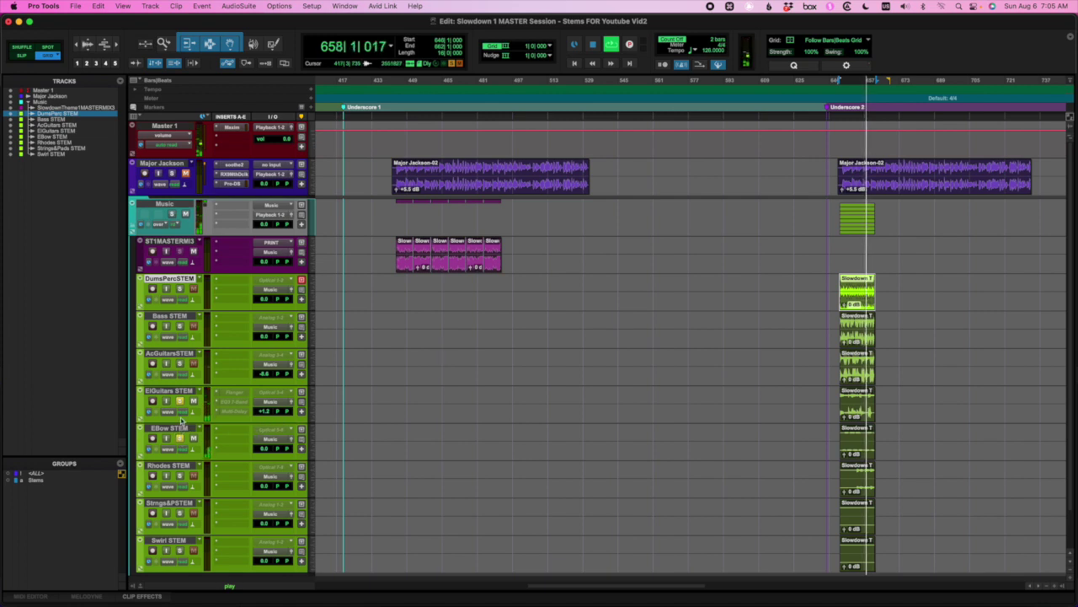
pyautogui.click(180, 400)
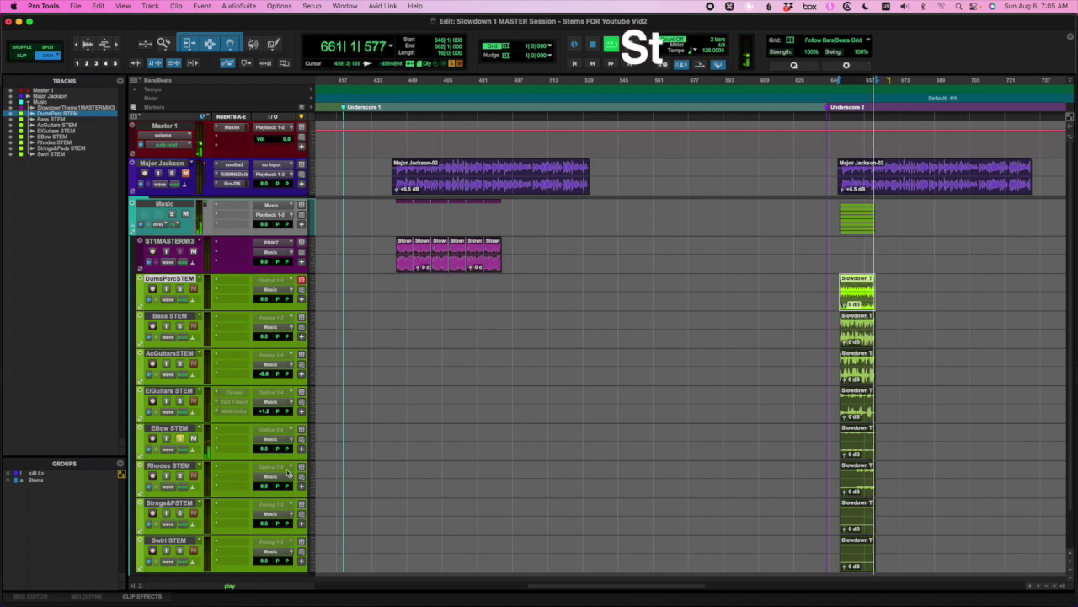
pyautogui.click(179, 476)
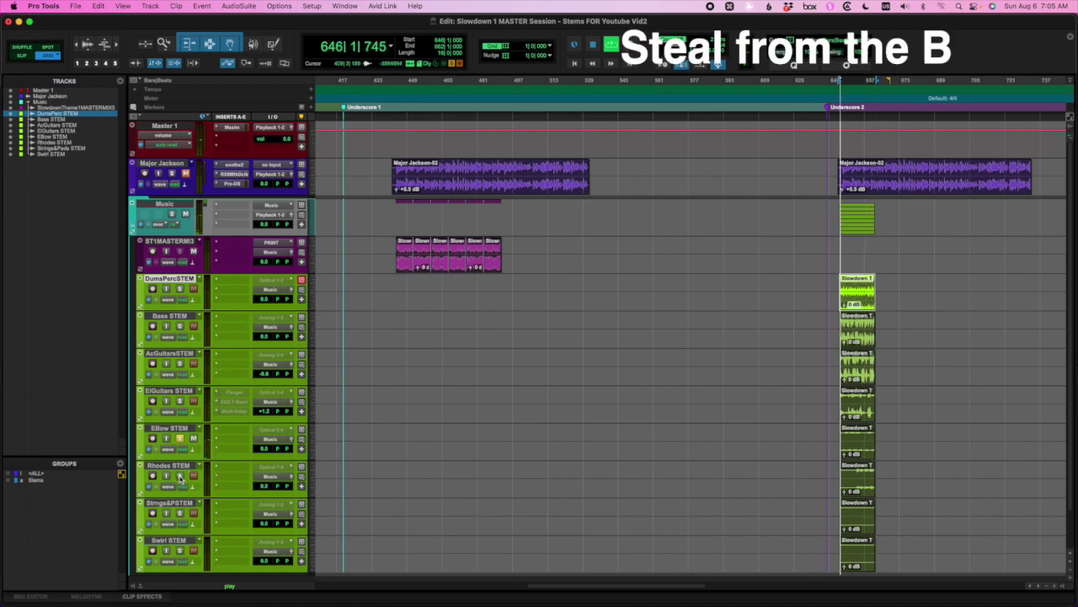
pyautogui.click(180, 438)
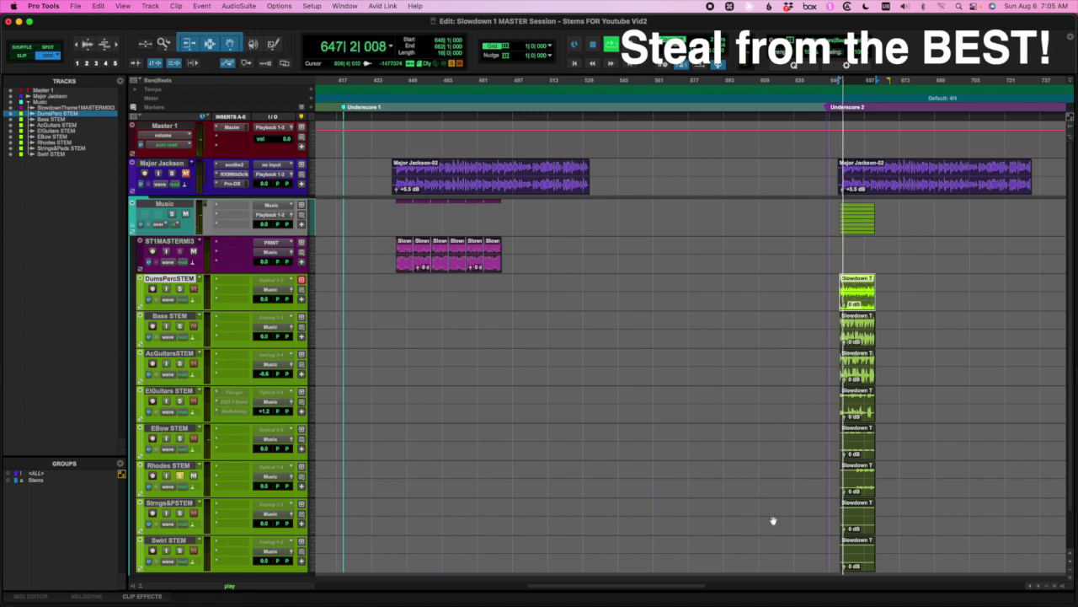
# Step: Play the Rhodes stem and the unsoloed stems together from bar 654, and stop playback
pyautogui.press('space')
pyautogui.click(859, 474)
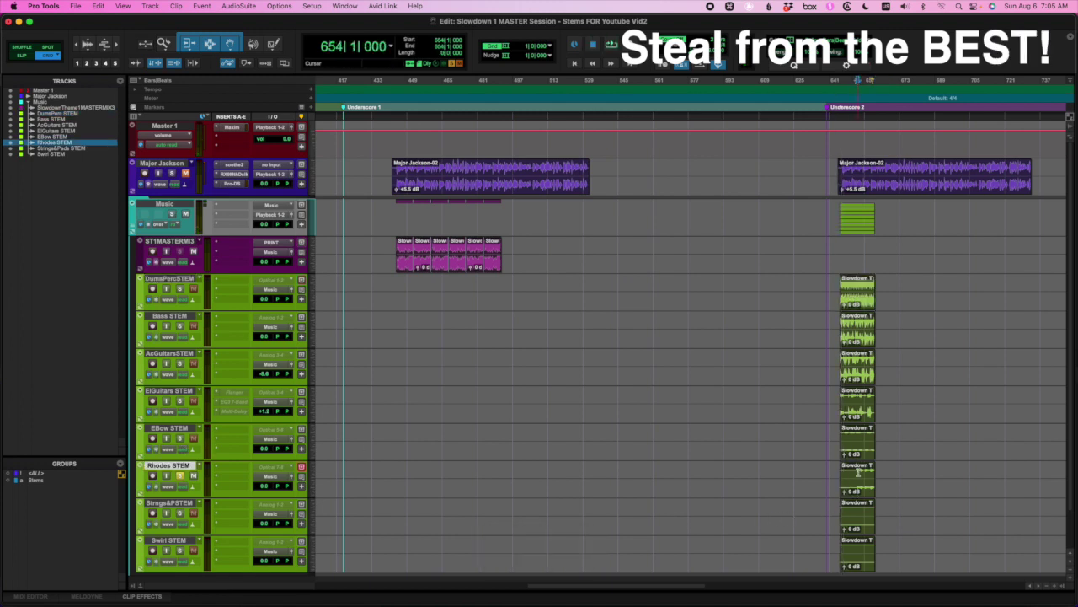
pyautogui.press('space')
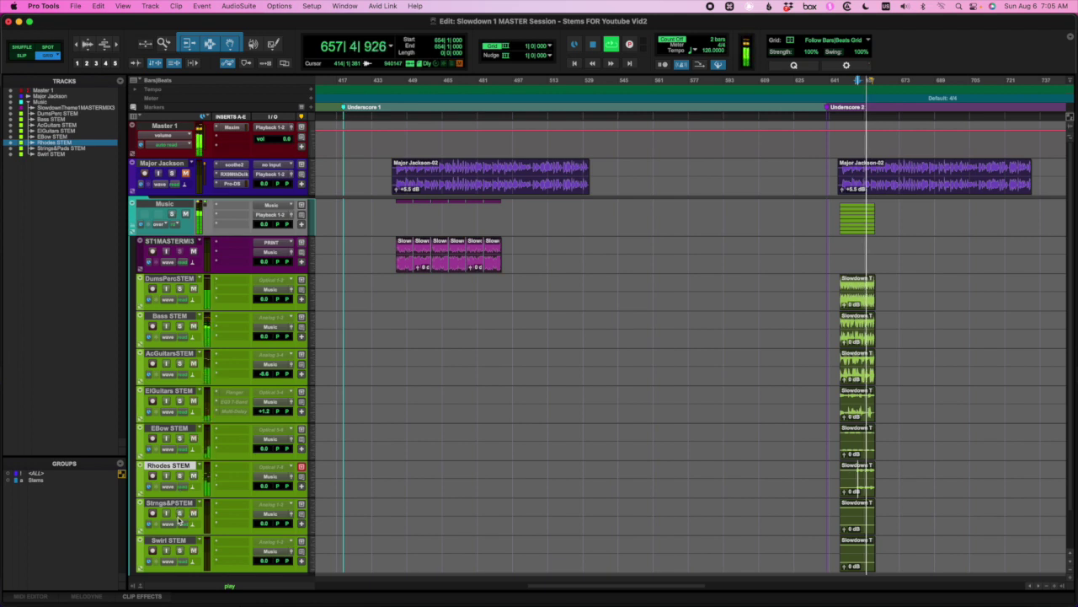
pyautogui.press('space')
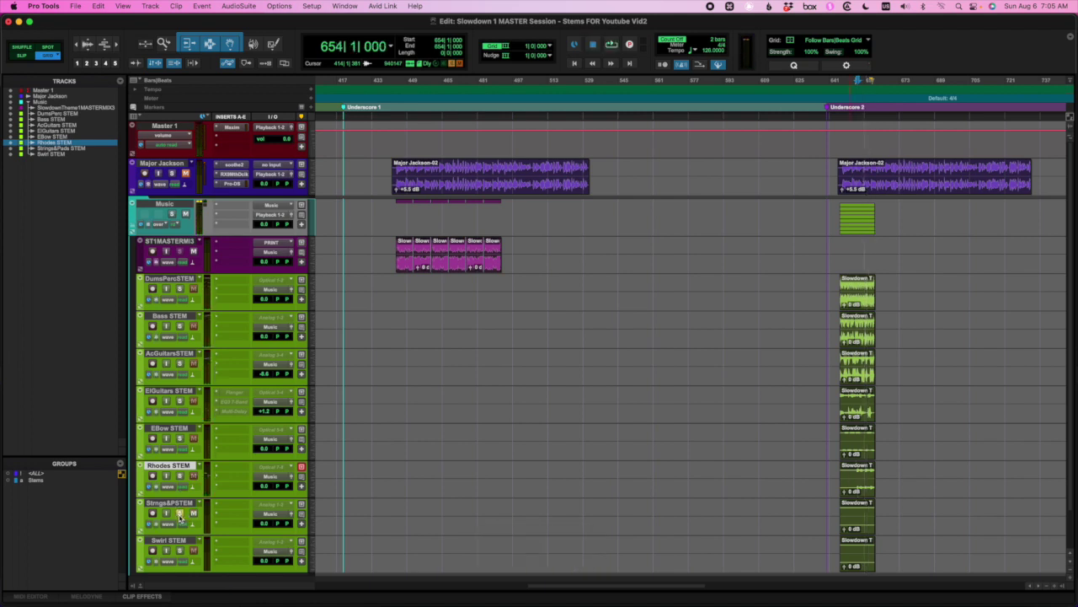
# Step: Solo the Strings&Pads and Swirl stems and delete their pasted clips at bar 646
pyautogui.click(180, 551)
pyautogui.moveTo(831, 515); pyautogui.dragTo(889, 564)
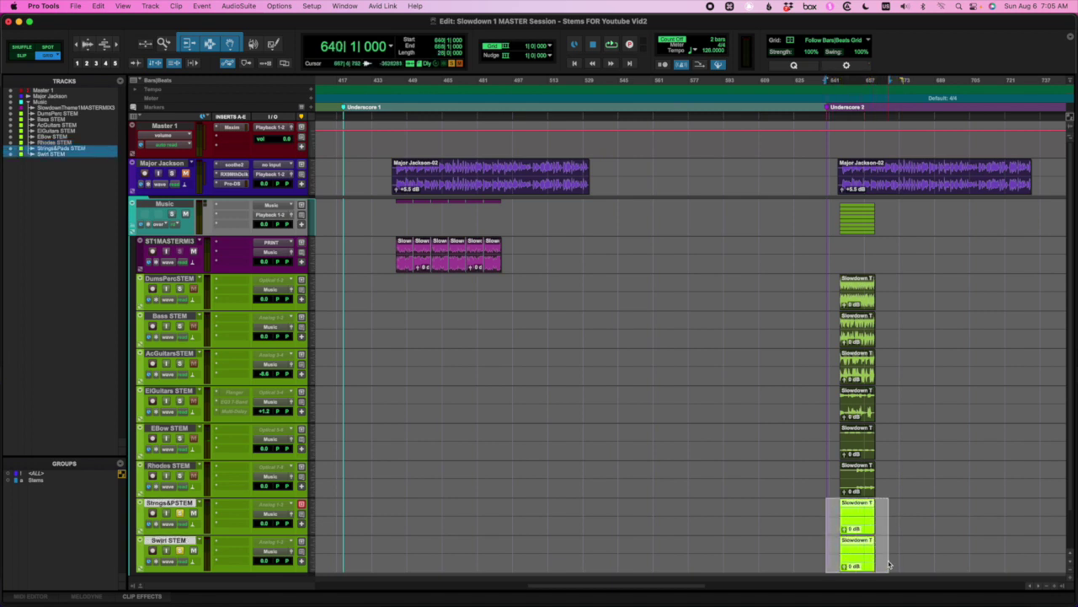
pyautogui.press('Delete')
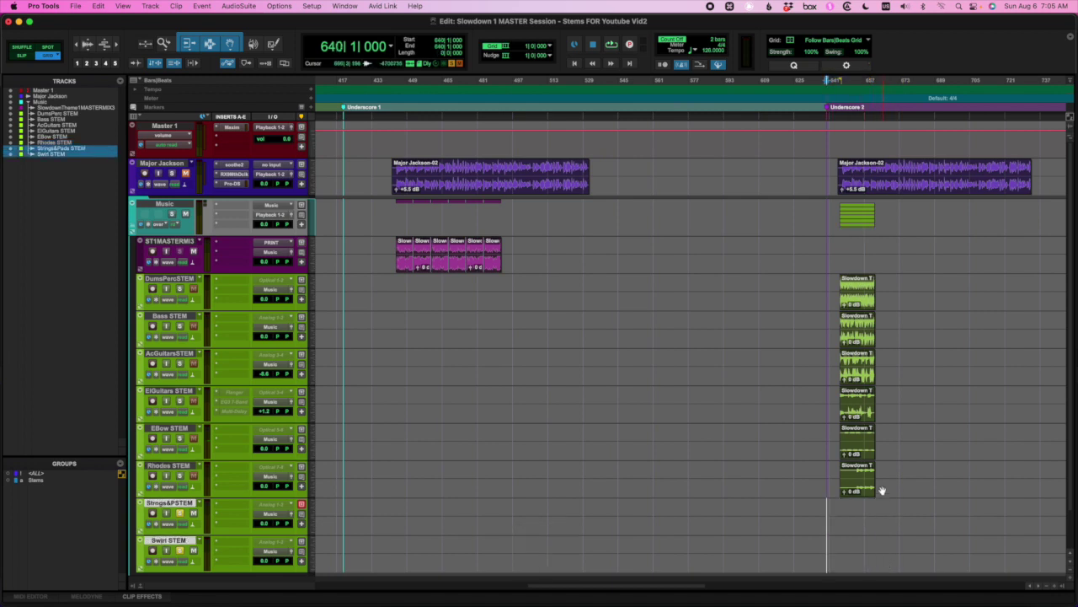
pyautogui.click(858, 444)
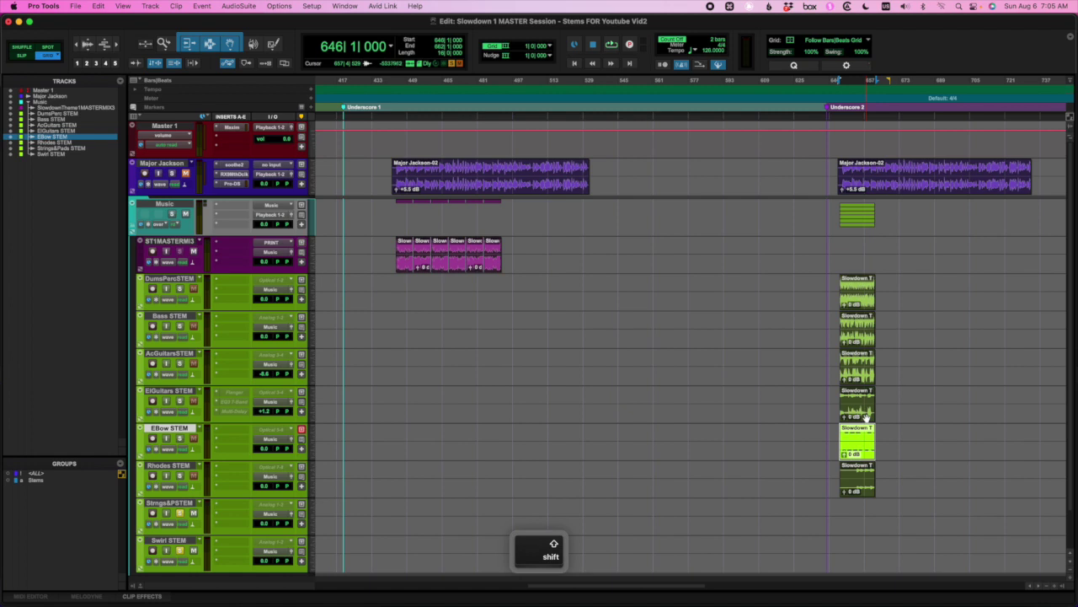
pyautogui.keyDown('shift'); pyautogui.click(865, 417); pyautogui.keyUp('shift')
pyautogui.click(916, 438)
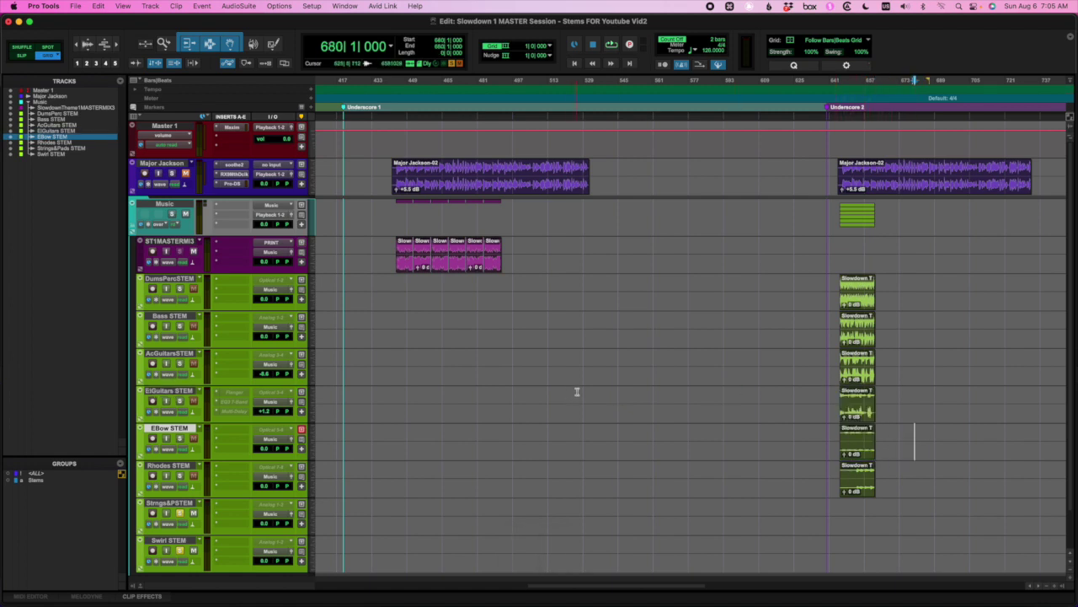
# Step: Re-enable the Stems group and trim the start of all pasted stem clips from bar 646 to bar 654
pyautogui.press('KP_Decimal')
pyautogui.press('KP_1')
pyautogui.press('KP_Decimal')
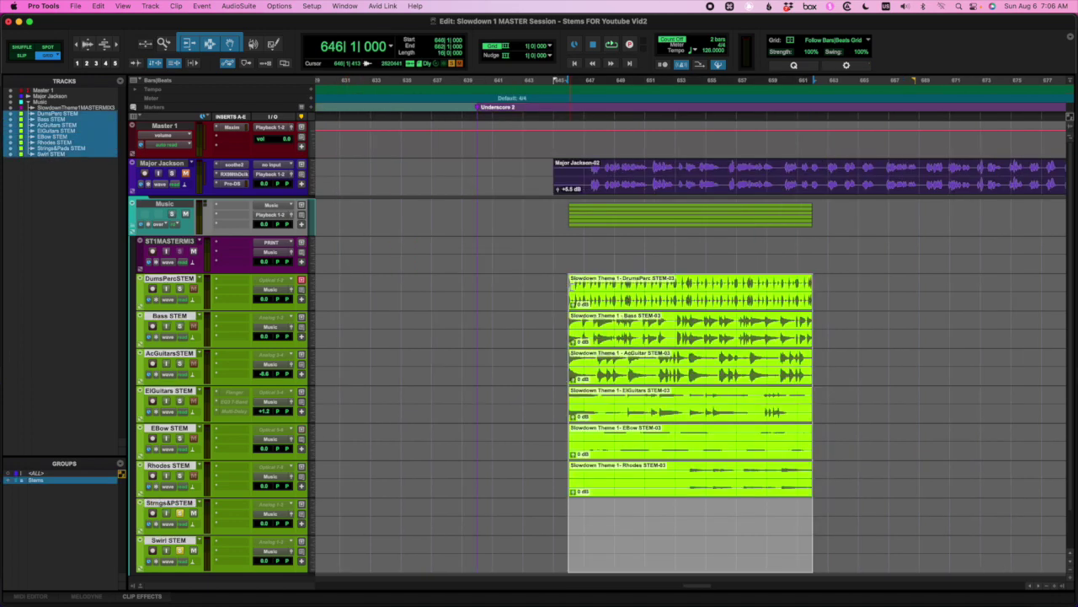
pyautogui.moveTo(571, 287); pyautogui.dragTo(691, 300)
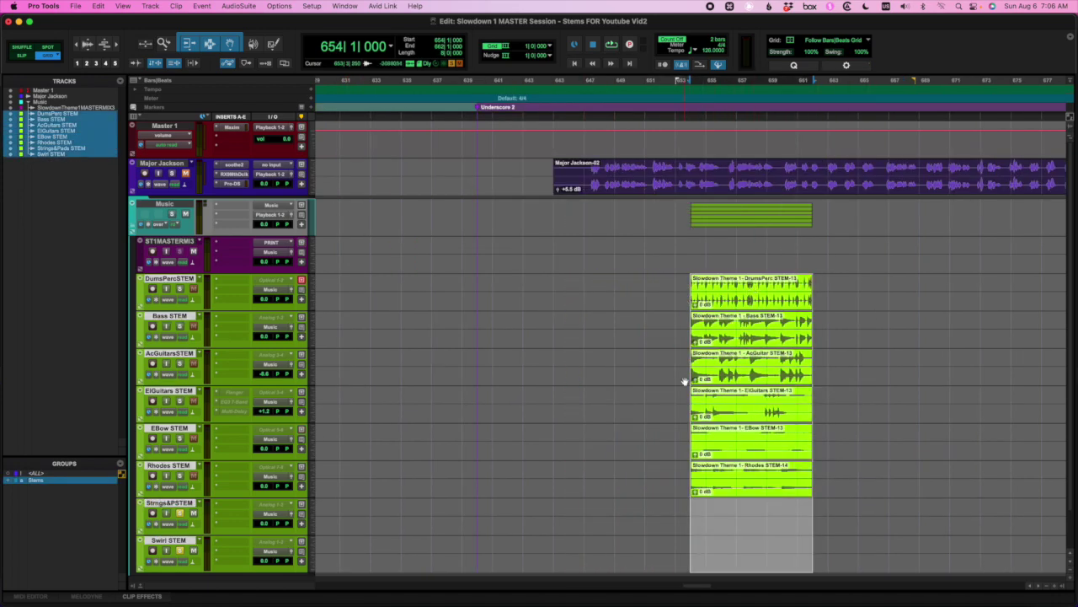
pyautogui.click(642, 312)
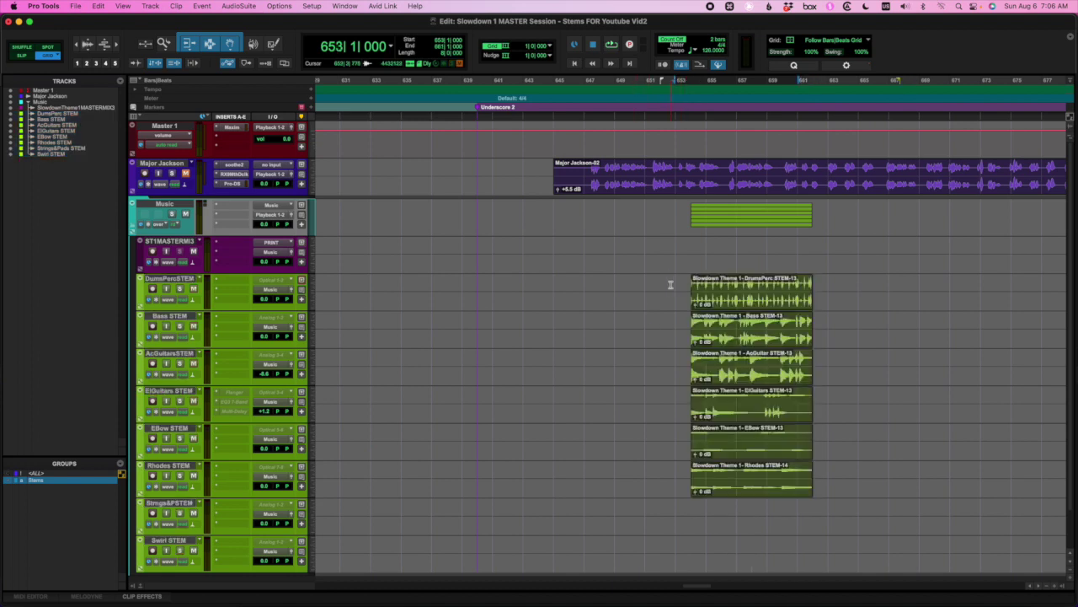
# Step: Disable the Stems group and mute the drums, bass, acoustic guitar and electric guitar clips at bar 654
pyautogui.press('a')
pyautogui.moveTo(677, 285); pyautogui.dragTo(824, 405)
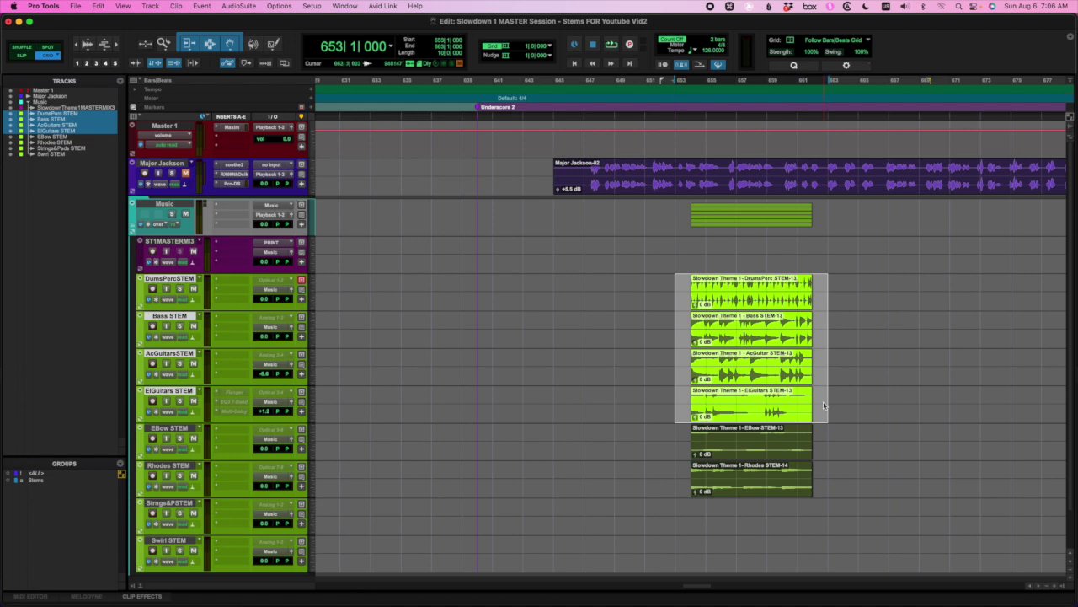
pyautogui.press('super+m')
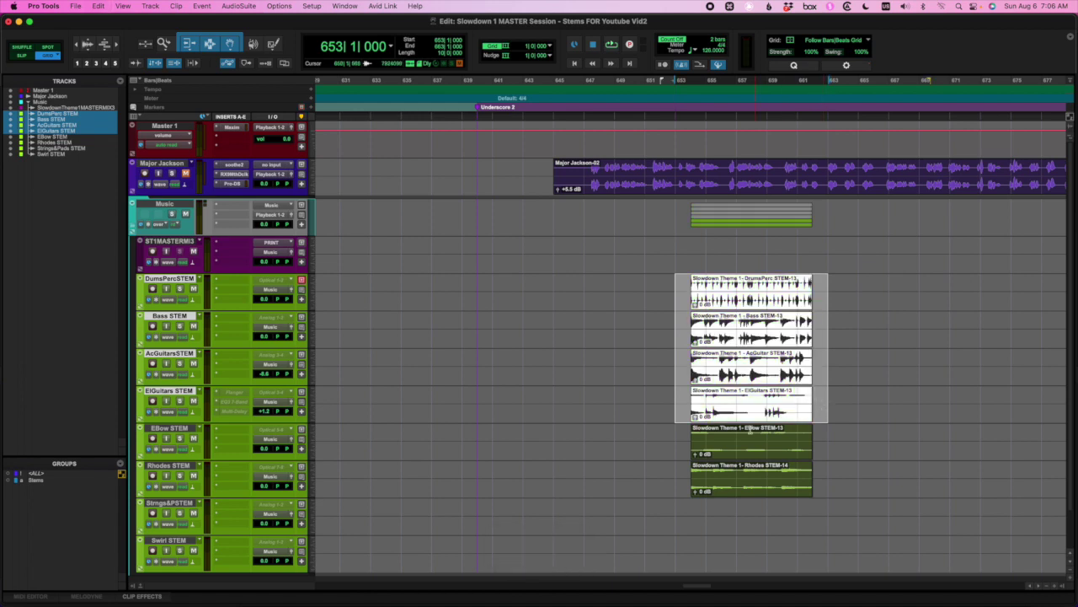
# Step: Duplicate the EBow and Rhodes clips at bar 654 twice so they repeat back to back
pyautogui.click(726, 459)
pyautogui.keyDown('super'); pyautogui.click(732, 487); pyautogui.keyUp('super')
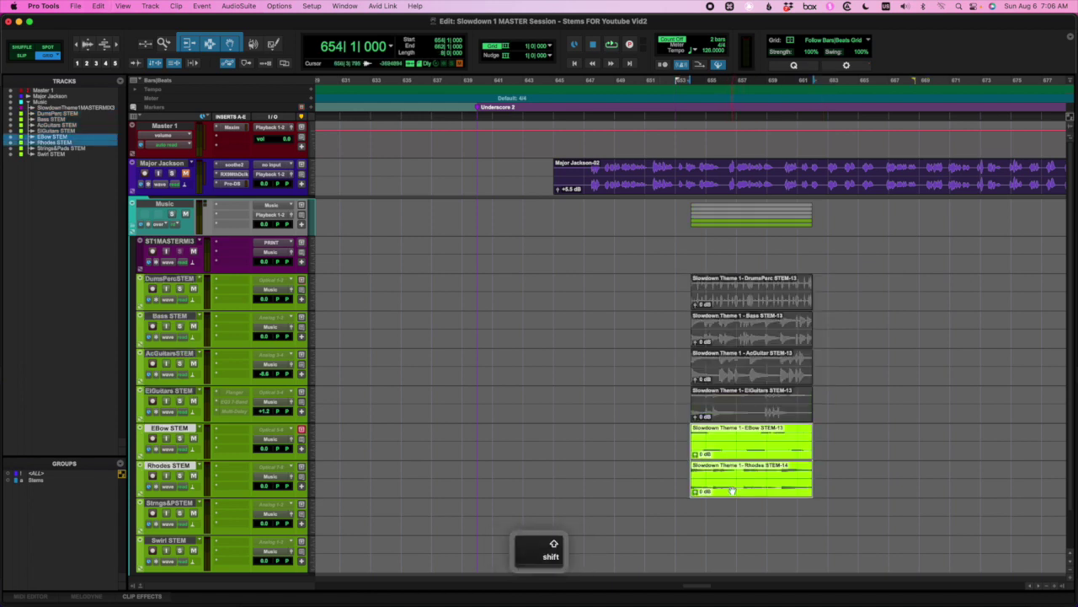
pyautogui.press('super+d')
pyautogui.press('super+d')
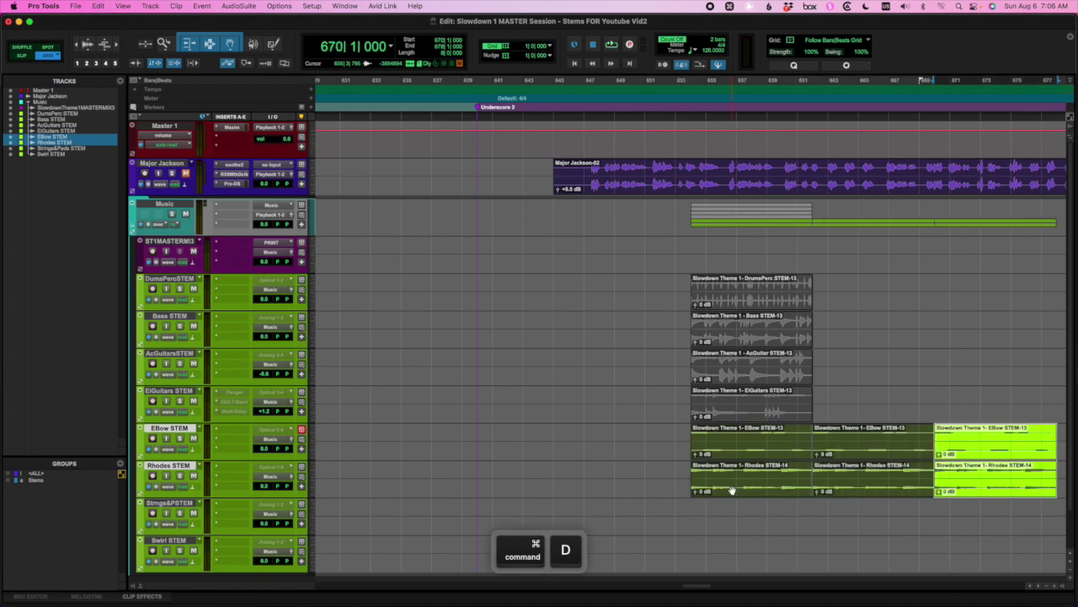
# Step: Apply batch fades with the default settings to all EBow and Rhodes clips, and move them to start at bar 648
pyautogui.scroll(-2, 732, 490)
pyautogui.moveTo(679, 435); pyautogui.dragTo(994, 496)
pyautogui.press('super')
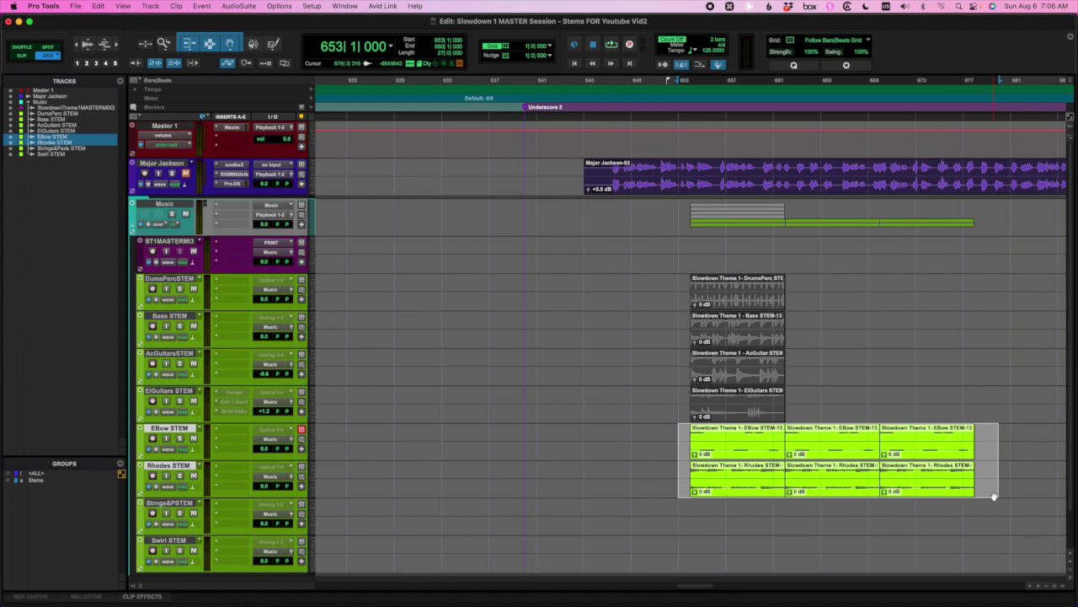
pyautogui.press('super+f')
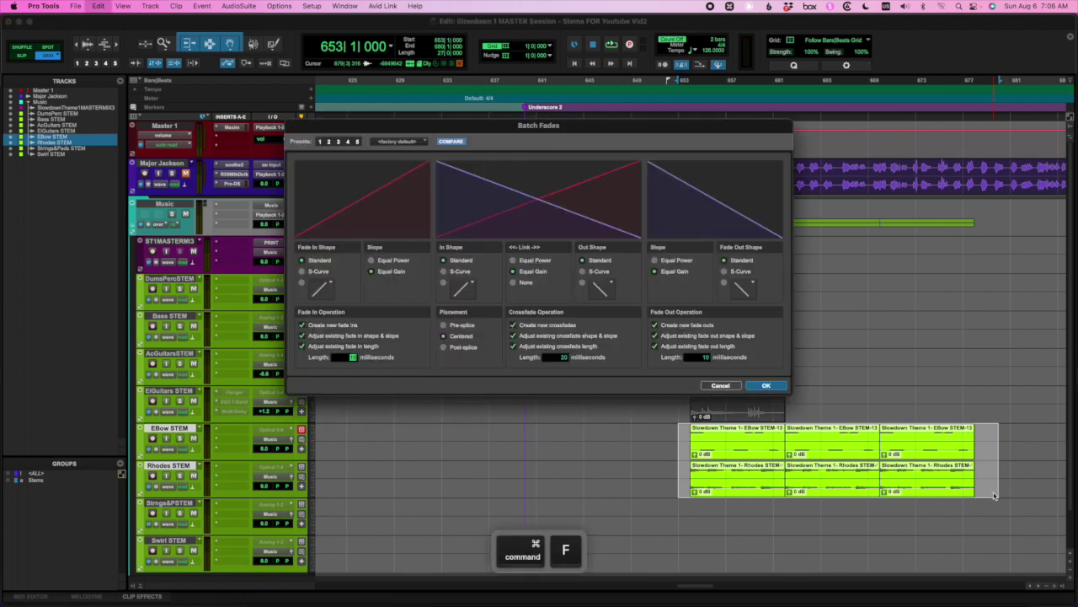
pyautogui.click(765, 387)
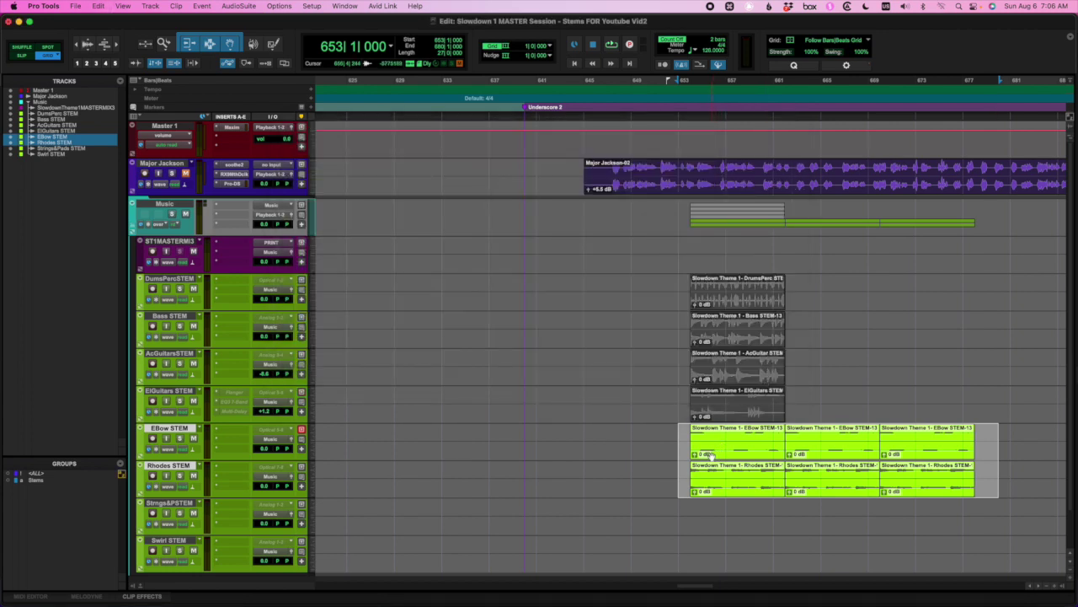
pyautogui.moveTo(710, 453); pyautogui.dragTo(640, 453)
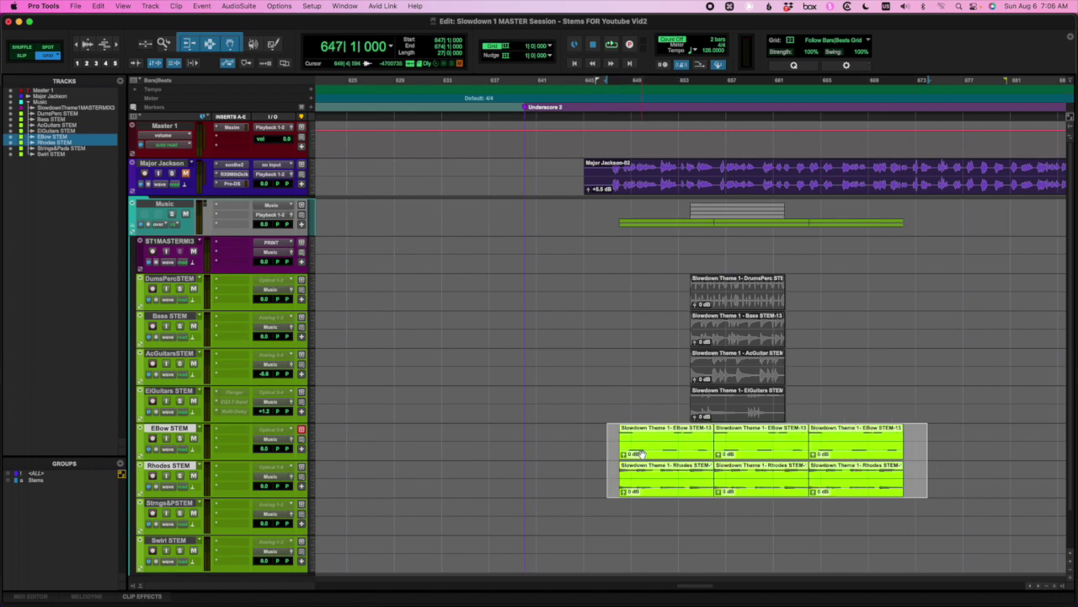
# Step: Unmute the voice-over track and lower the Music folder's volume to about -23 dB
pyautogui.click(624, 388)
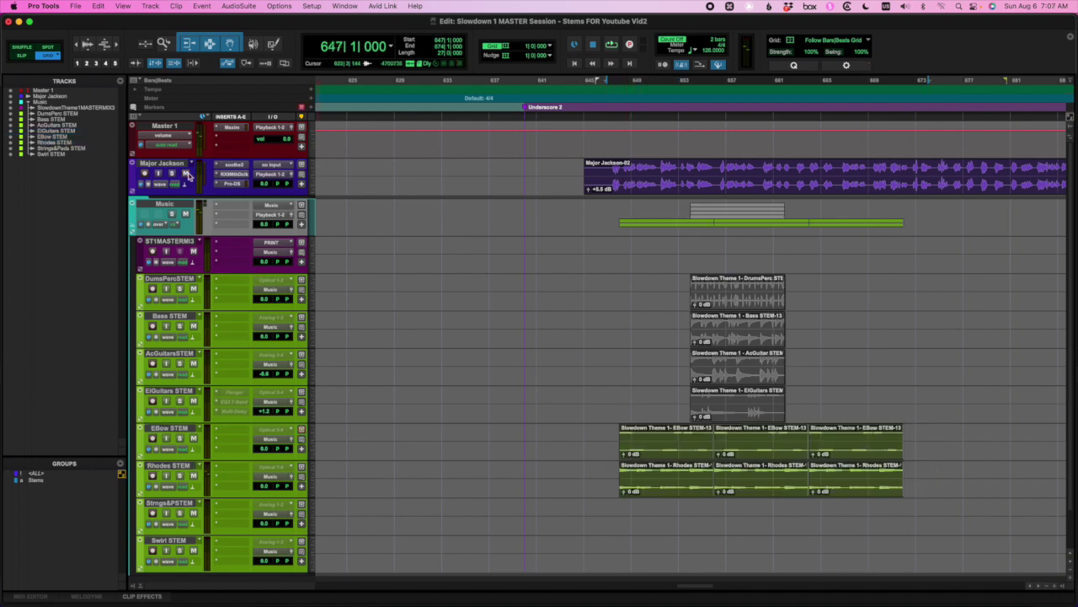
pyautogui.moveTo(268, 223); pyautogui.dragTo(268, 243)
# Step: Add four-bar fade-ins from bar 648 to the first EBow and Rhodes clips
pyautogui.click(625, 472)
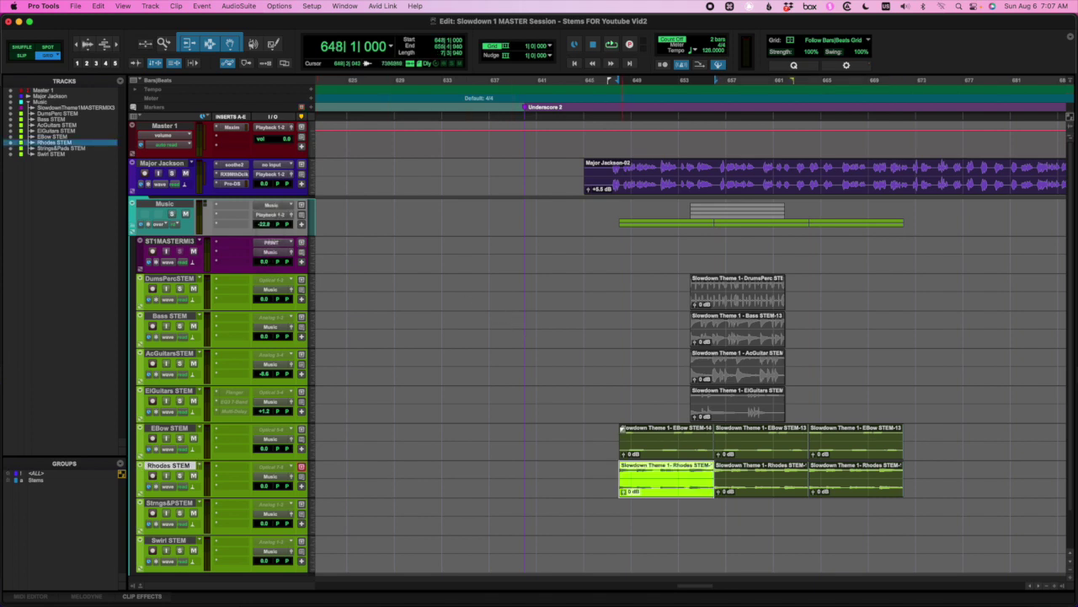
pyautogui.moveTo(621, 431); pyautogui.dragTo(667, 438)
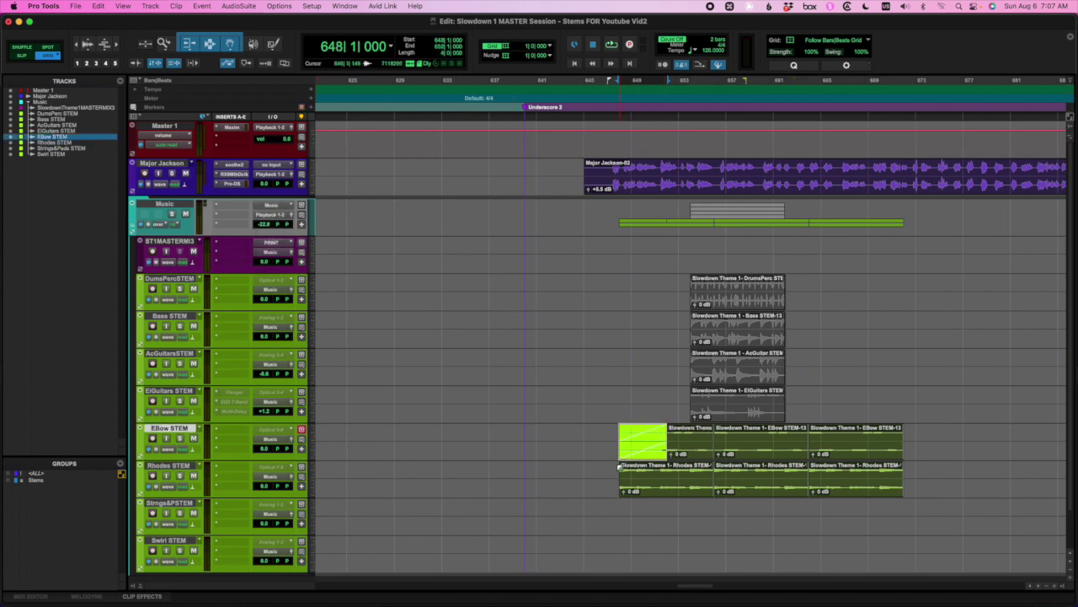
pyautogui.moveTo(619, 465); pyautogui.dragTo(667, 479)
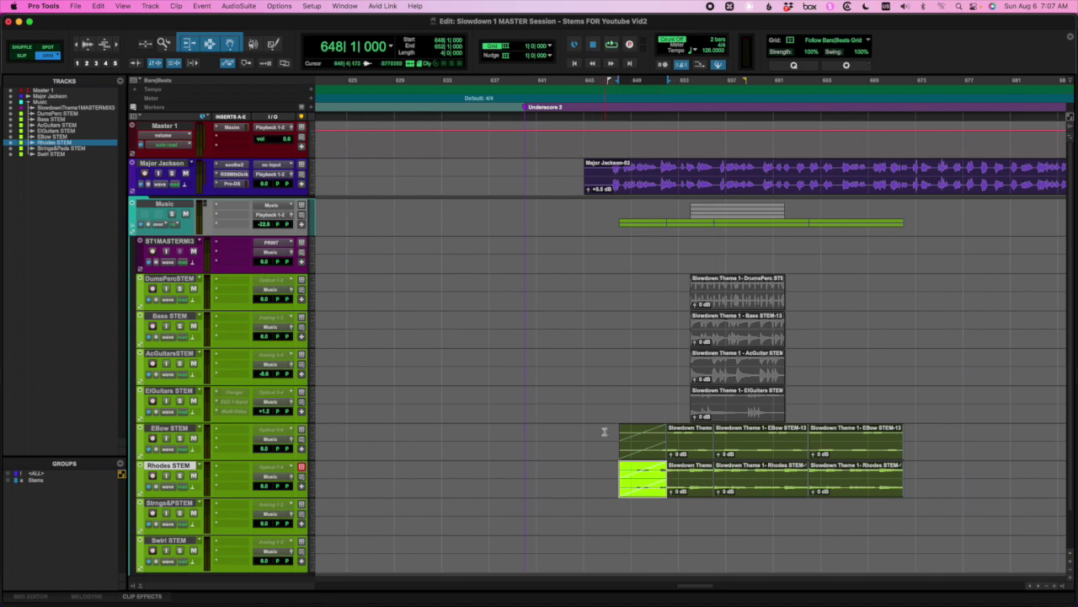
# Step: Play the underscore with the voice-over from bar 647 and raise the Music folder's volume to about -13 dB
pyautogui.click(604, 431)
pyautogui.press('space')
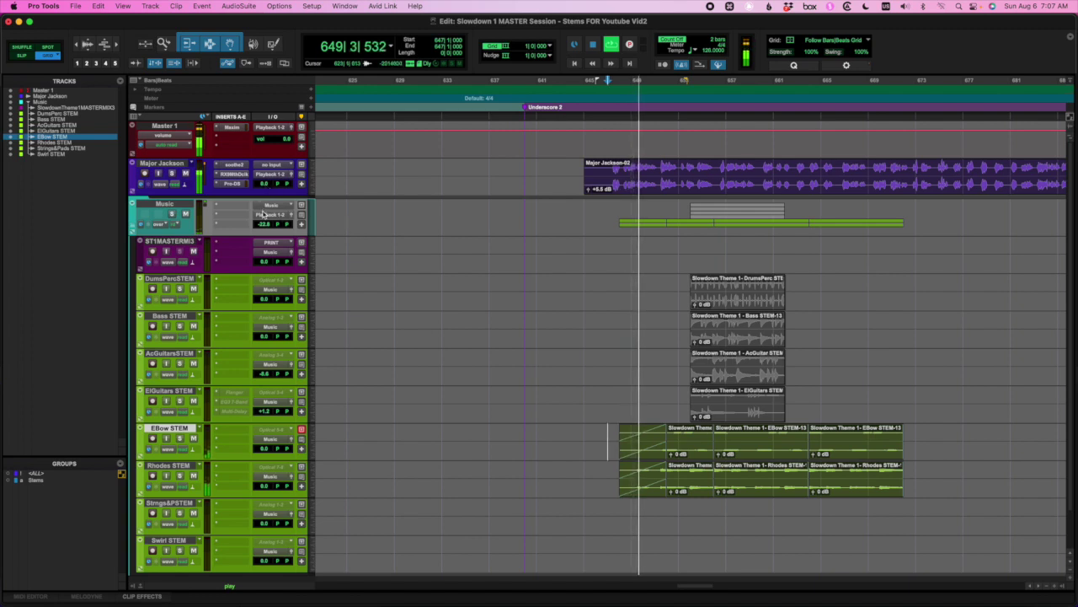
pyautogui.moveTo(265, 223); pyautogui.dragTo(266, 223)
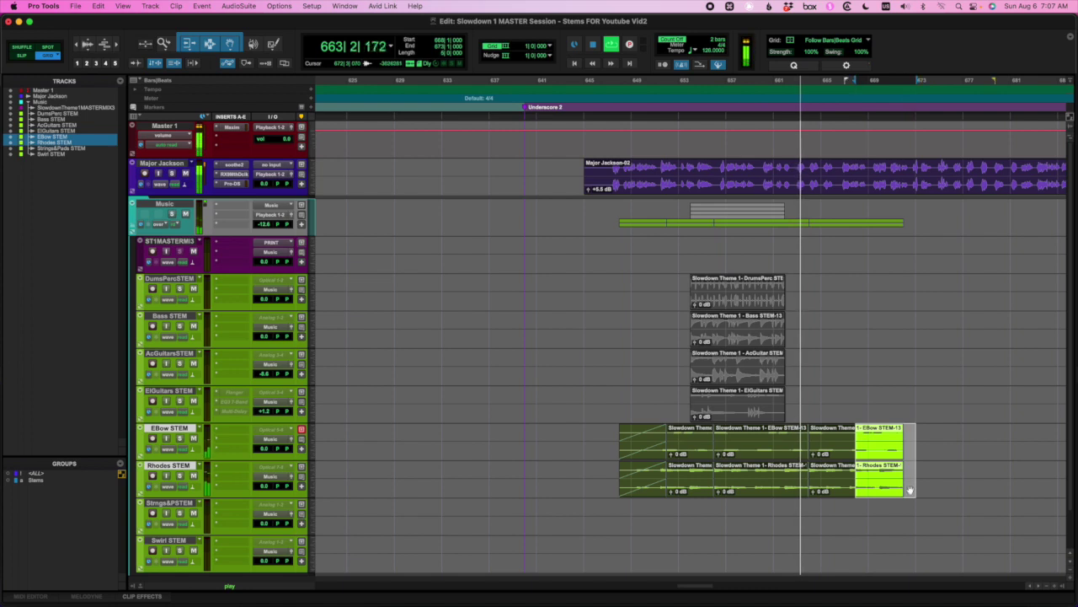
# Step: Cut the last EBow and Rhodes clips off at bar 668, and extend both clips' ends to bar 673
pyautogui.press('BackSpace')
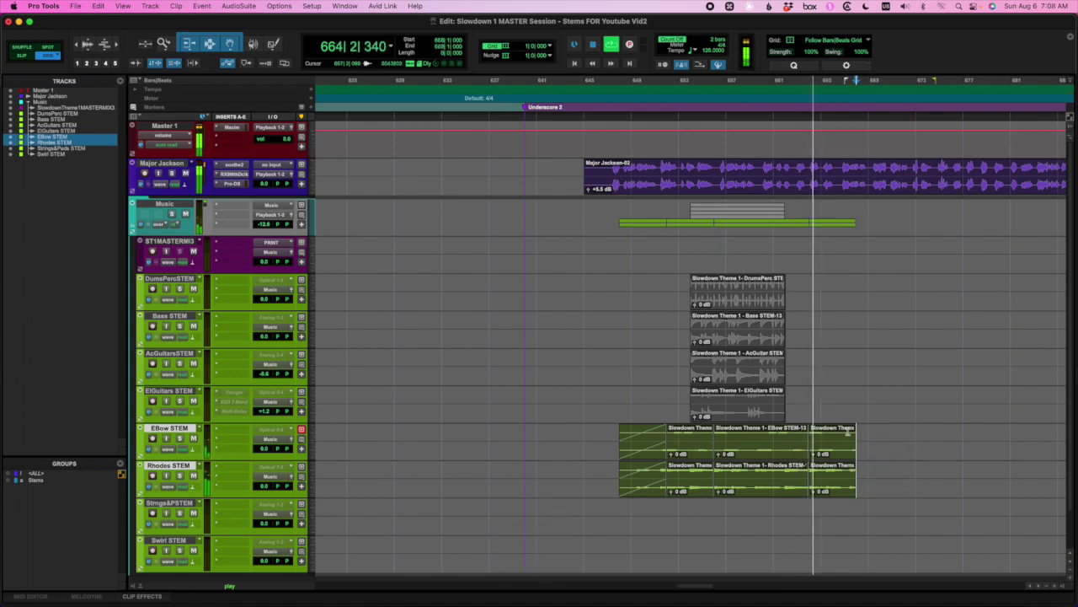
pyautogui.moveTo(856, 442); pyautogui.dragTo(916, 446)
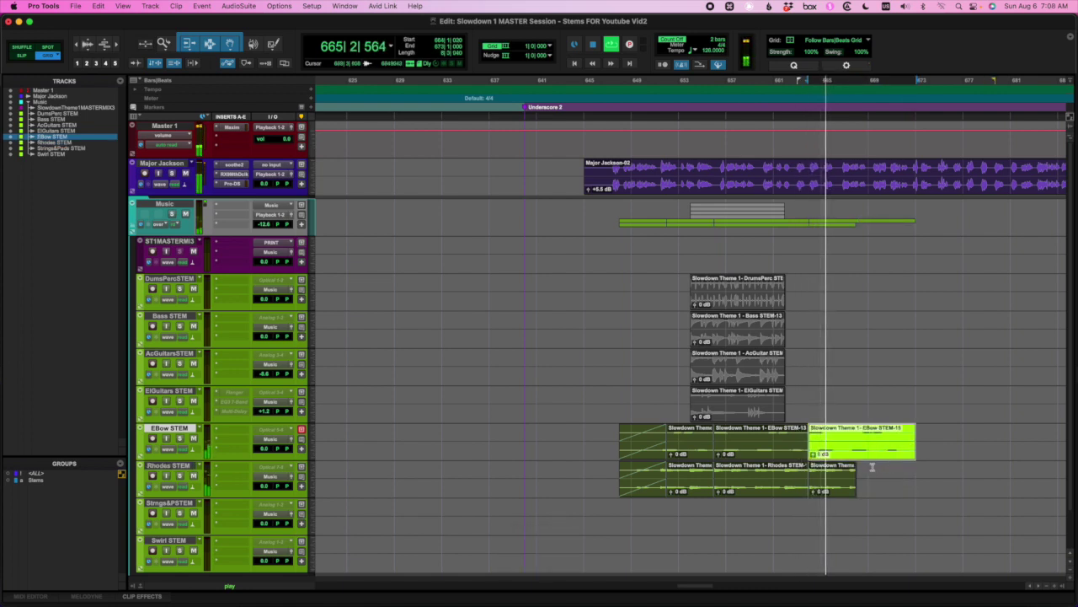
pyautogui.moveTo(855, 479); pyautogui.dragTo(913, 482)
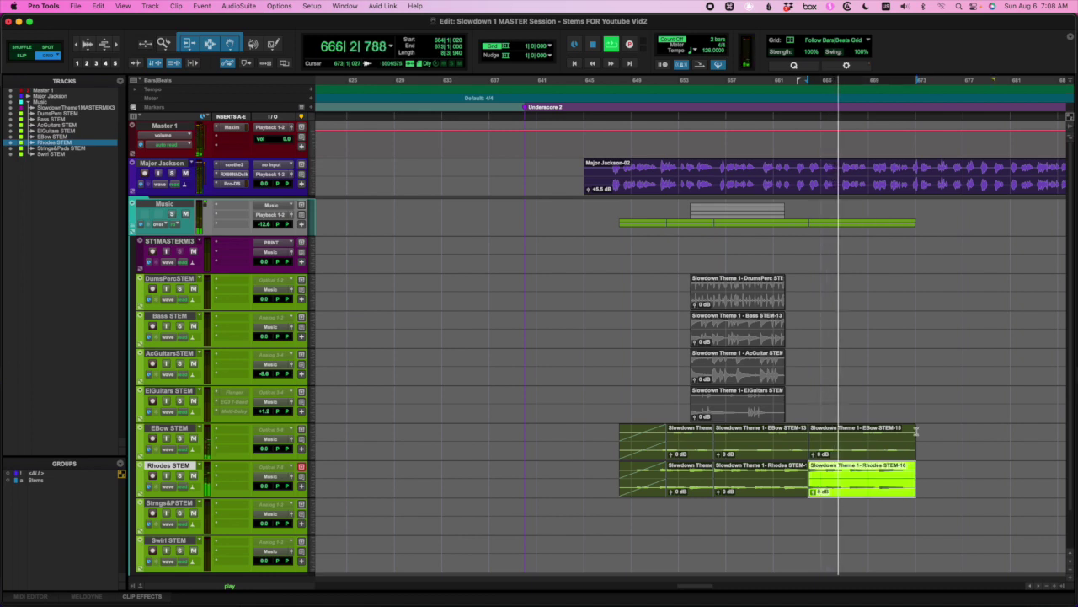
# Step: Add fade-outs from bar 670 to bar 673 on the last EBow and Rhodes clips, and stop playback
pyautogui.moveTo(915, 435); pyautogui.dragTo(876, 435)
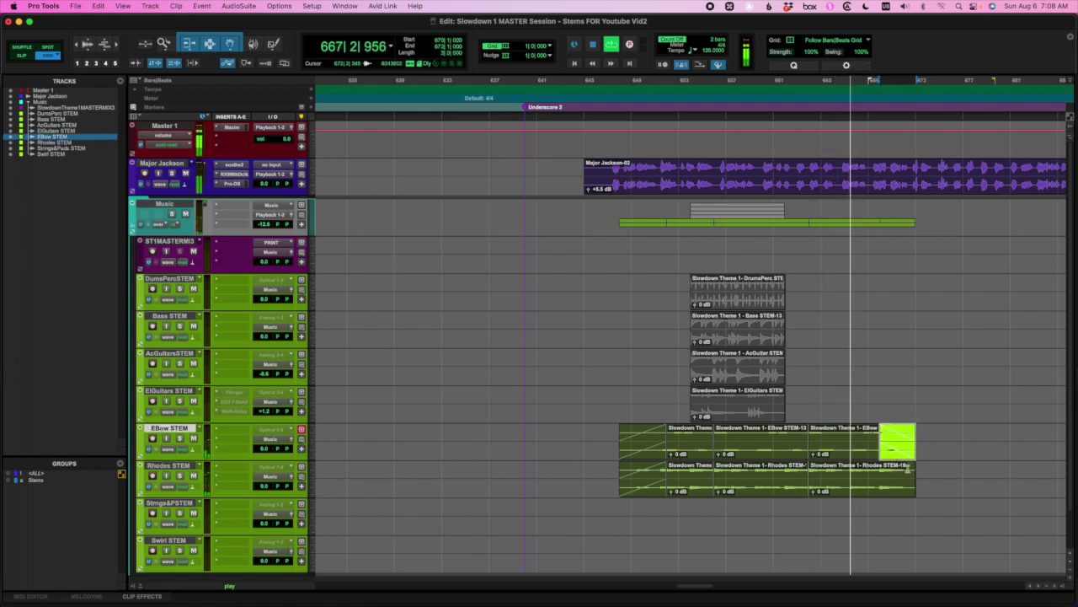
pyautogui.moveTo(916, 478); pyautogui.dragTo(877, 474)
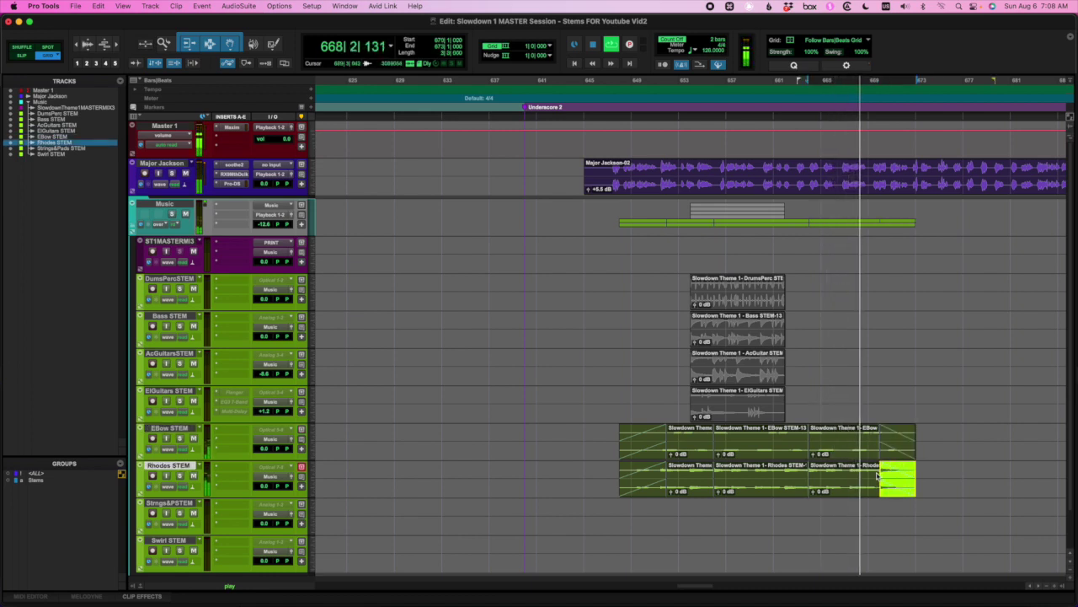
pyautogui.click(858, 431)
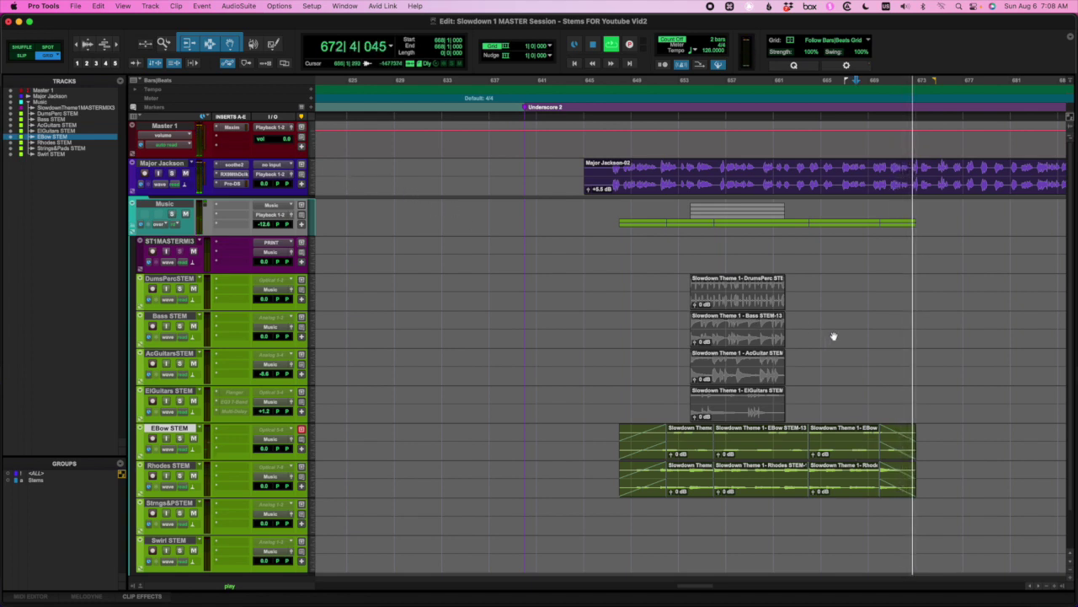
pyautogui.press('space')
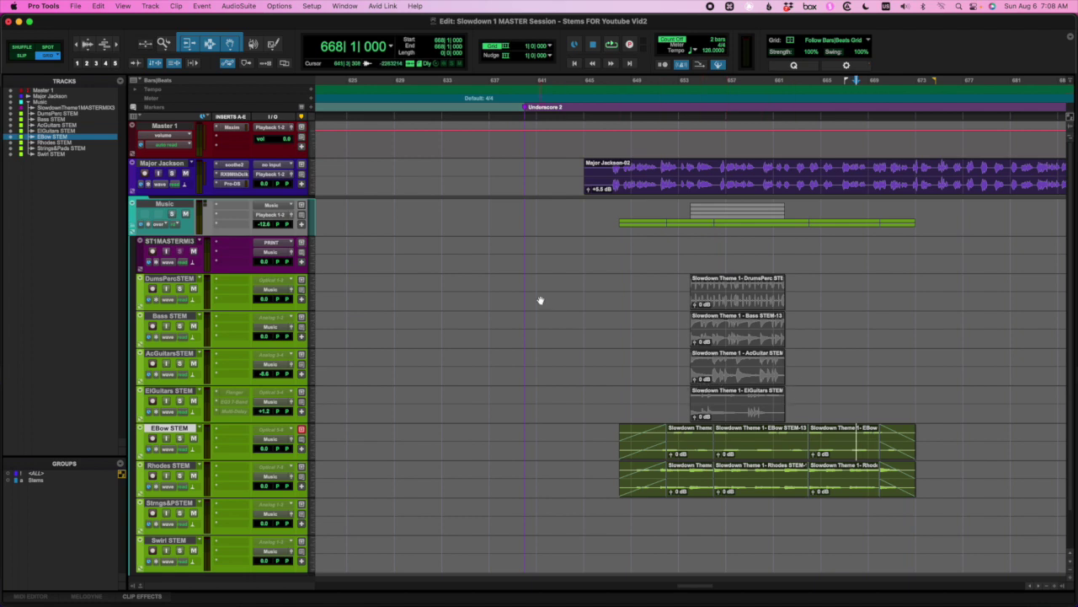
# Step: Play the original stems' section 4 from bar 323 briefly, and stop playback
pyautogui.hscroll(-5, 540, 300)
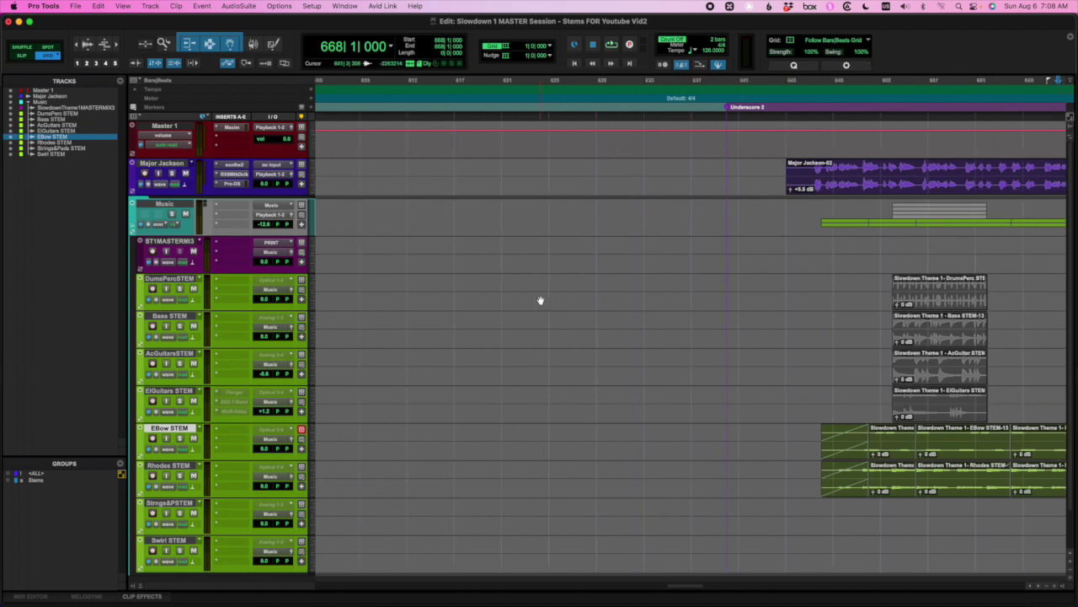
pyautogui.hscroll(5, 540, 300)
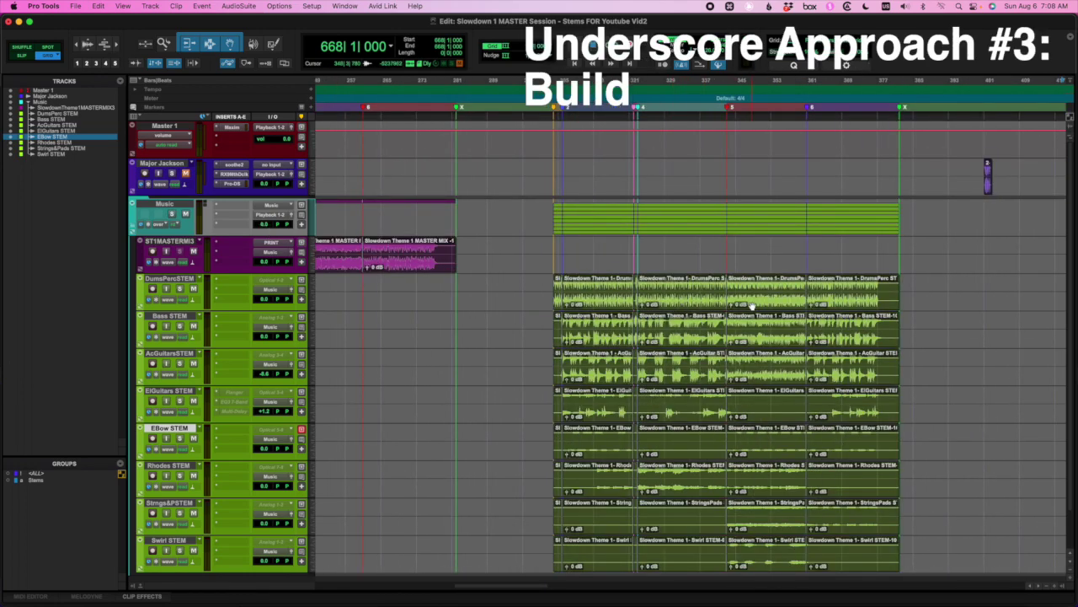
pyautogui.click(683, 301)
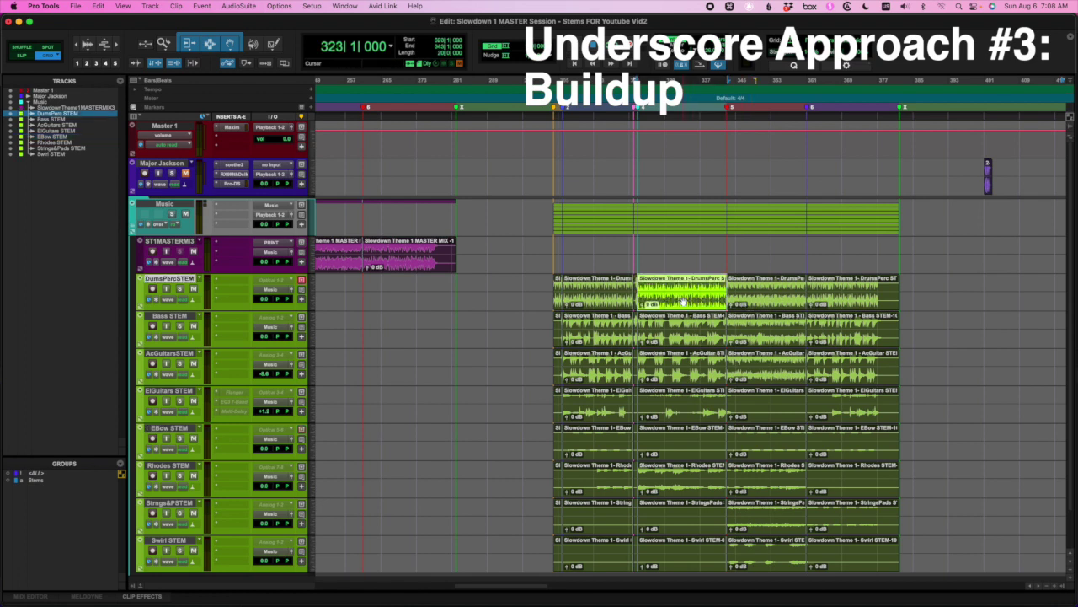
pyautogui.press('space')
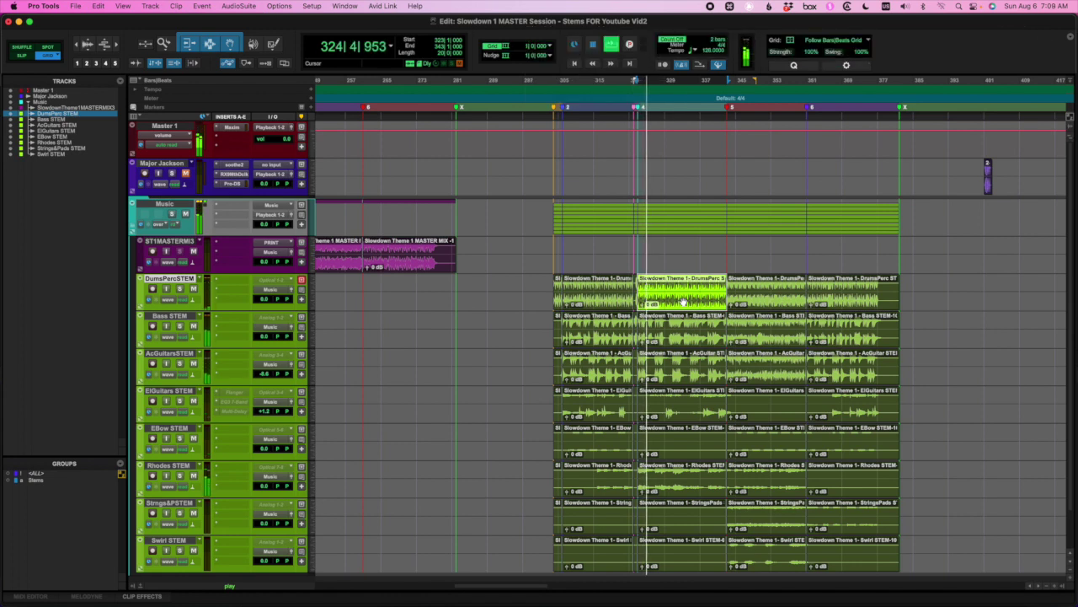
pyautogui.press('space')
# Step: Enable the Stems group and copy all stem clips of section 4 to bar 889 under the Underscore 3 voice-over
pyautogui.press('a')
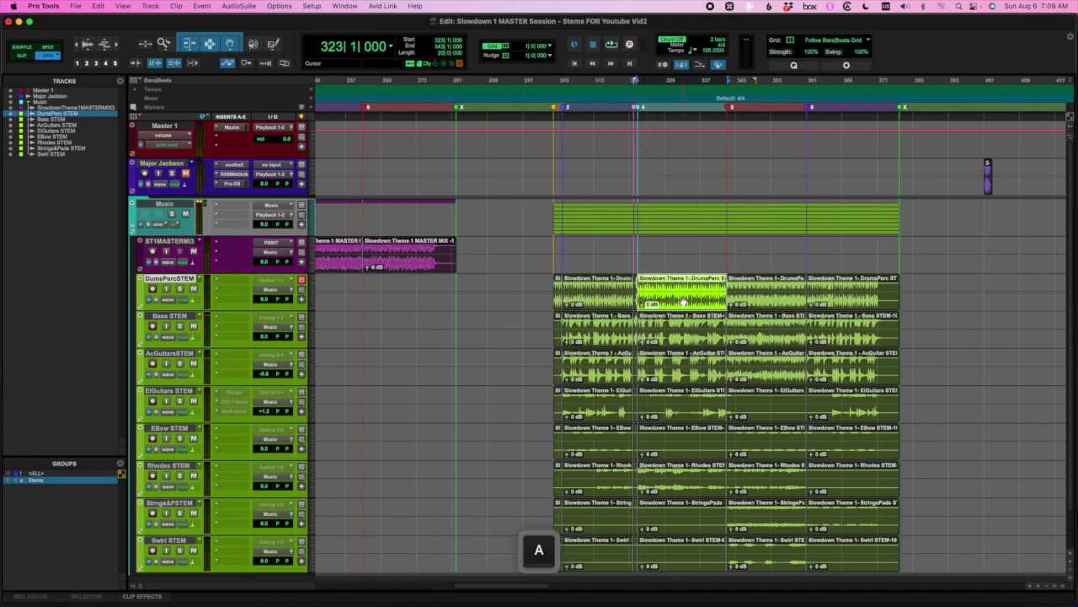
pyautogui.click(683, 302)
pyautogui.press('super+c')
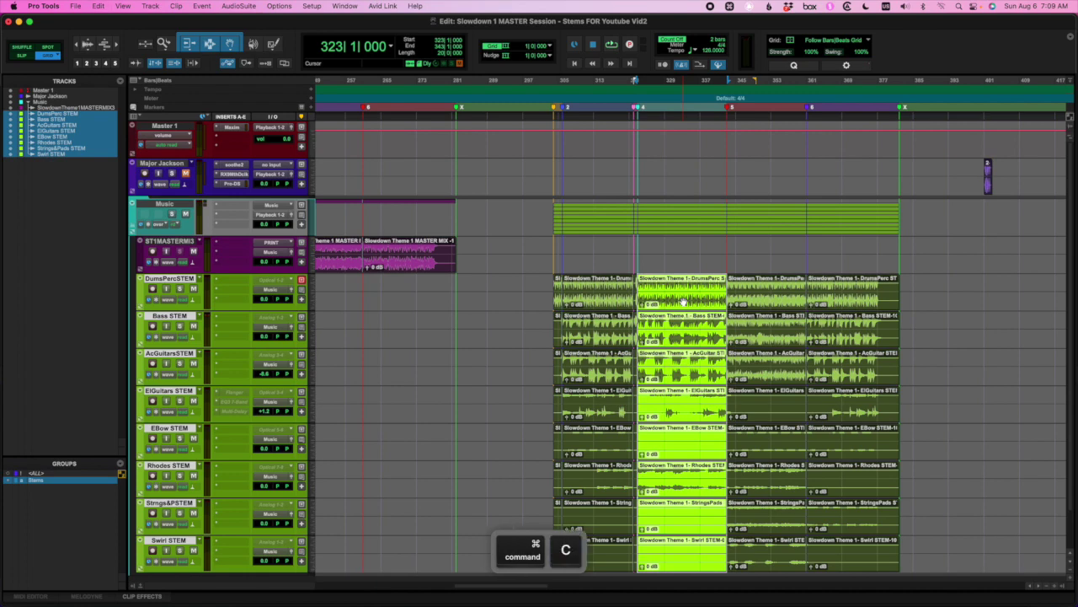
pyautogui.hscroll(15, 683, 302)
pyautogui.hscroll(10, 683, 302)
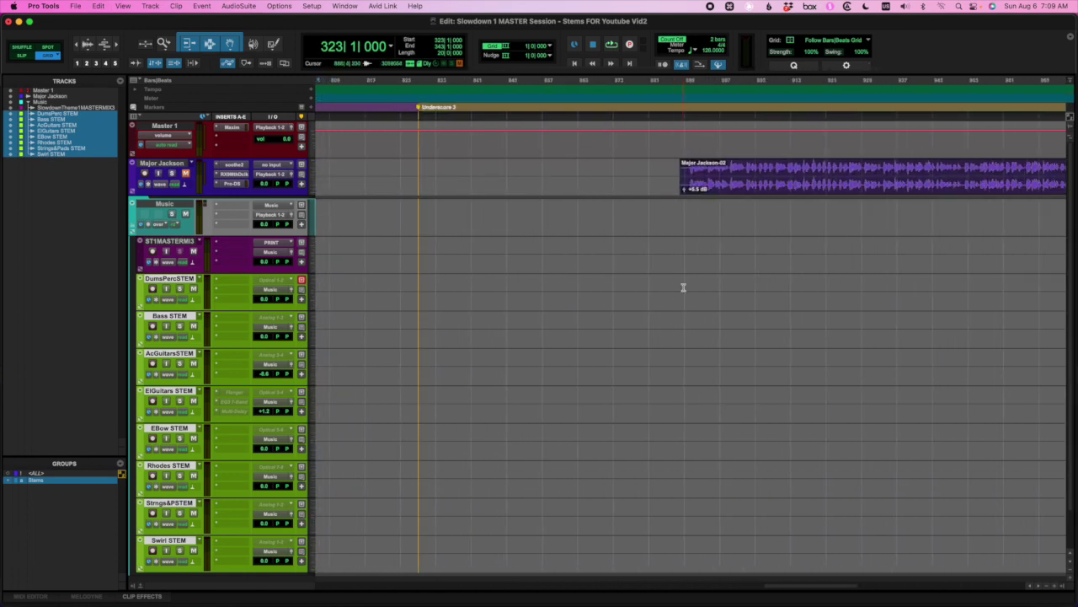
pyautogui.click(683, 287)
pyautogui.press('super+v')
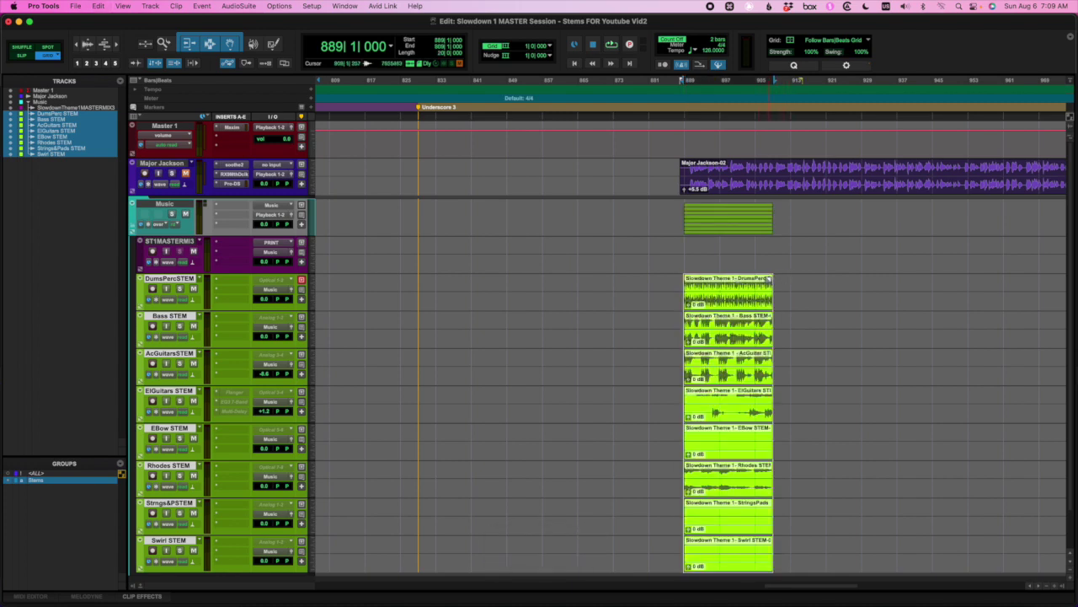
# Step: Shorten the pasted stem clips to eight bars ending at bar 897, and duplicate them five times
pyautogui.press('super+z')
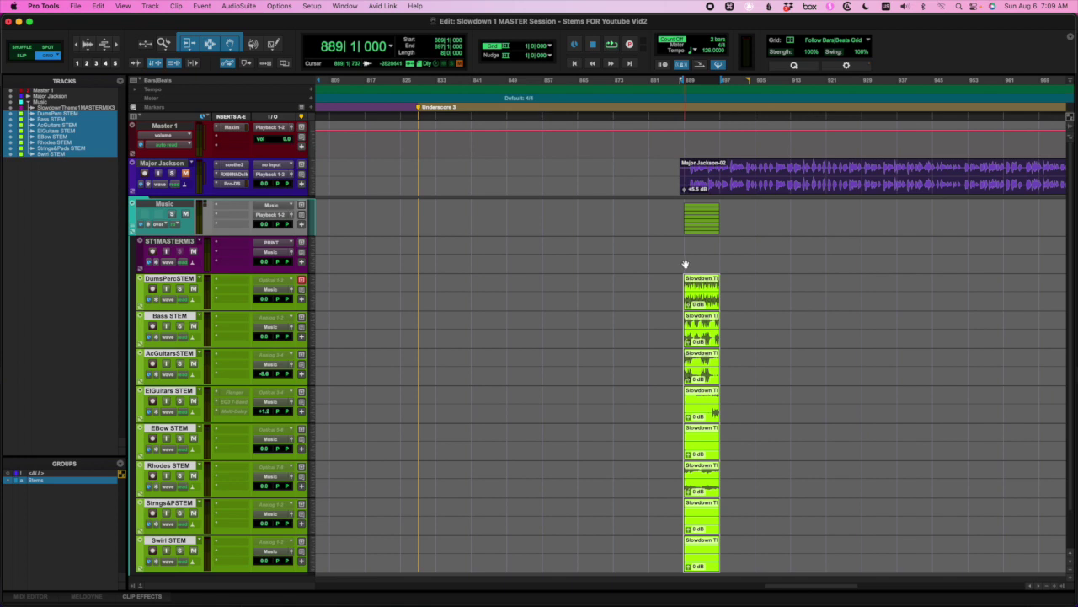
pyautogui.click(677, 272)
pyautogui.click(709, 299)
pyautogui.press('super+d')
pyautogui.press('super+d')
pyautogui.press('super+d')
pyautogui.press('super+d')
pyautogui.press('super+d')
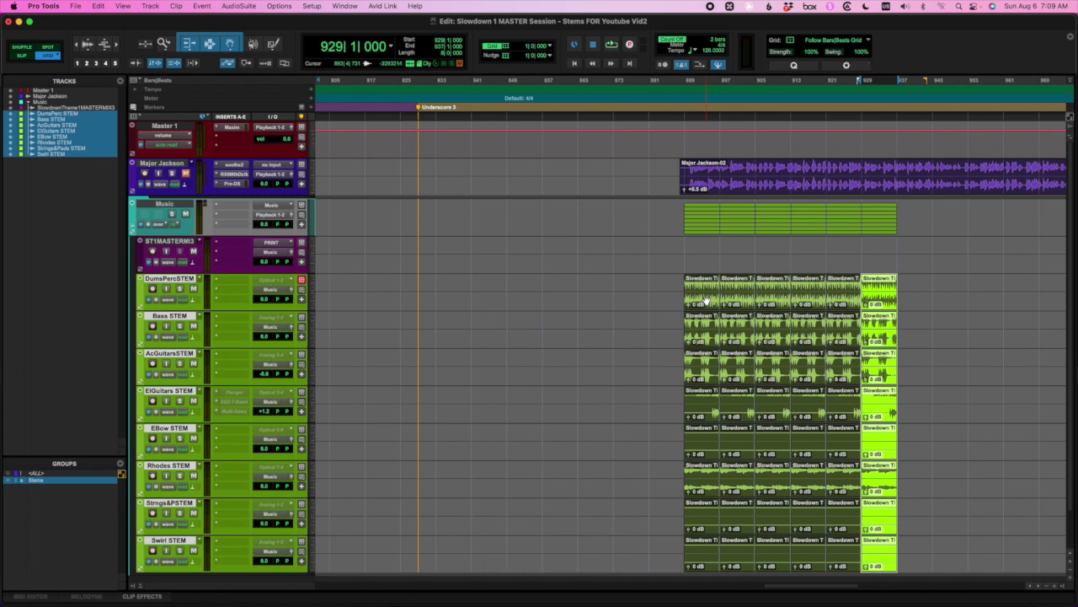
pyautogui.click(664, 297)
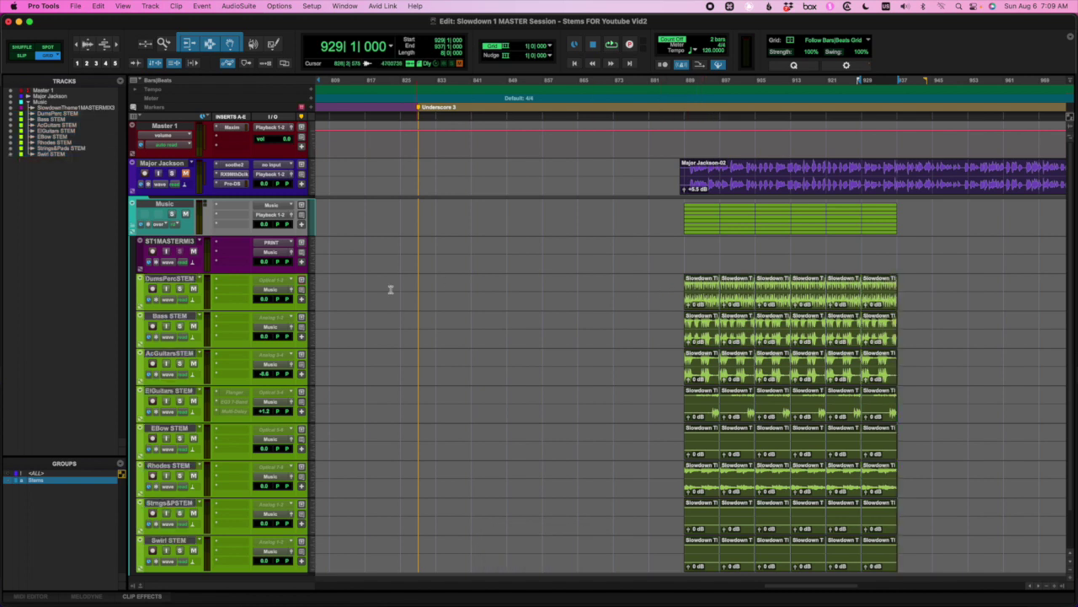
# Step: Disable the Stems group, then mute the first four drum, bass, acoustic and electric guitar clips and all six EBow clips
pyautogui.scroll(-3, 486, 285)
pyautogui.hscroll(2, 486, 285)
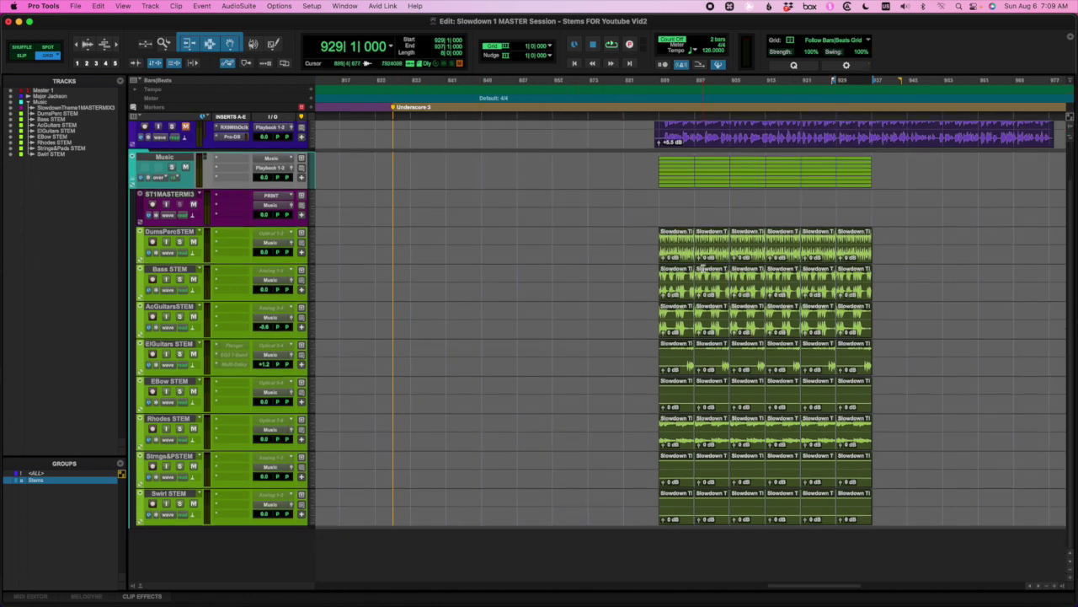
pyautogui.press('a')
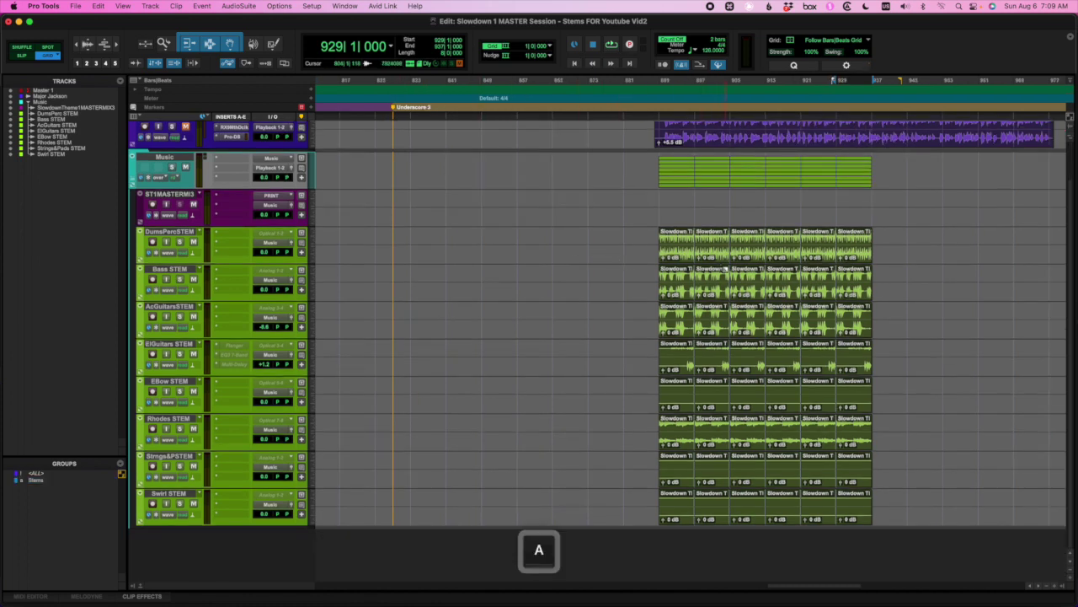
pyautogui.click(682, 256)
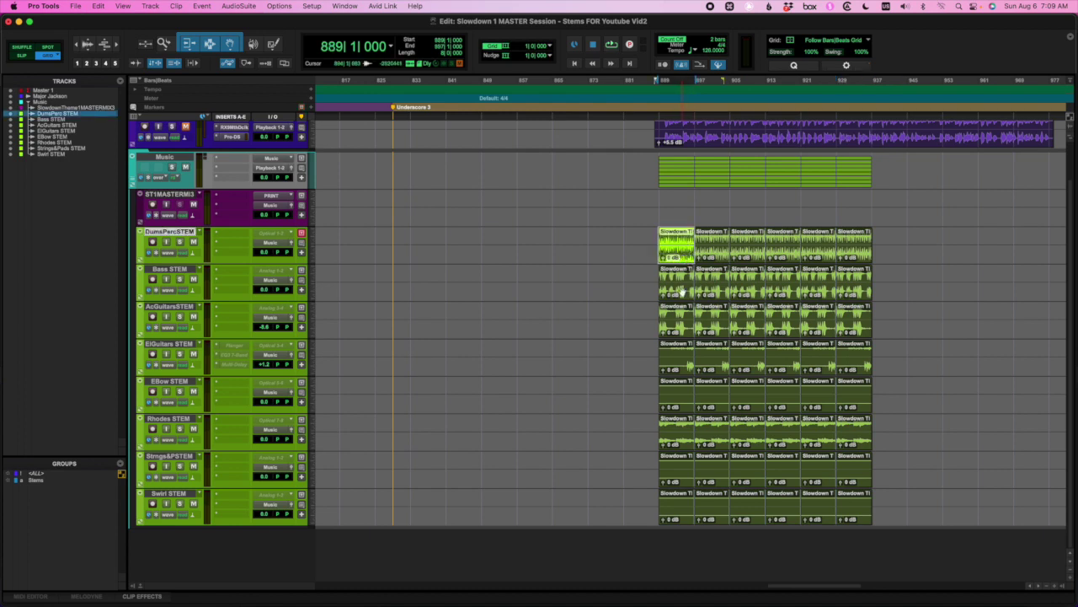
pyautogui.keyDown('shift'); pyautogui.click(711, 305); pyautogui.keyUp('shift')
pyautogui.press('super+m')
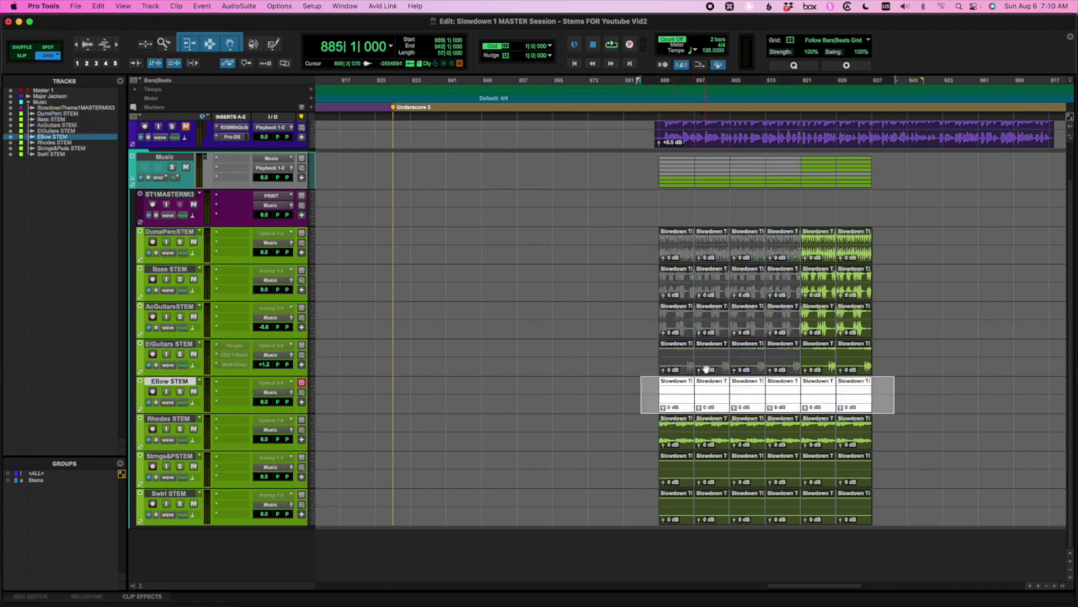
# Step: Unmute the electric guitar clip at bar 897 and the acoustic and electric guitar clips at bar 905
pyautogui.click(706, 369)
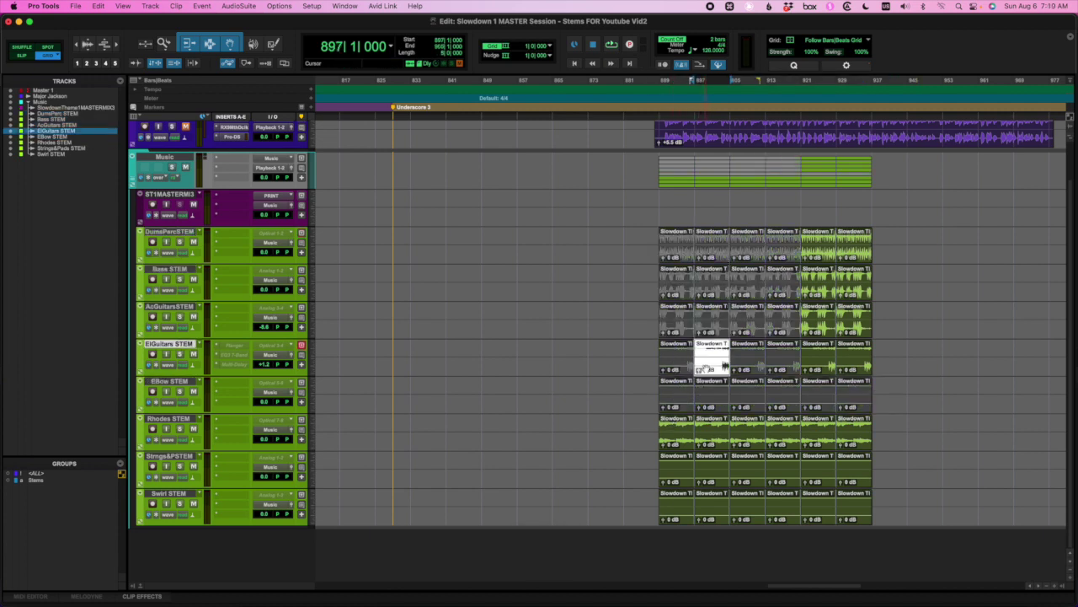
pyautogui.press('super+m')
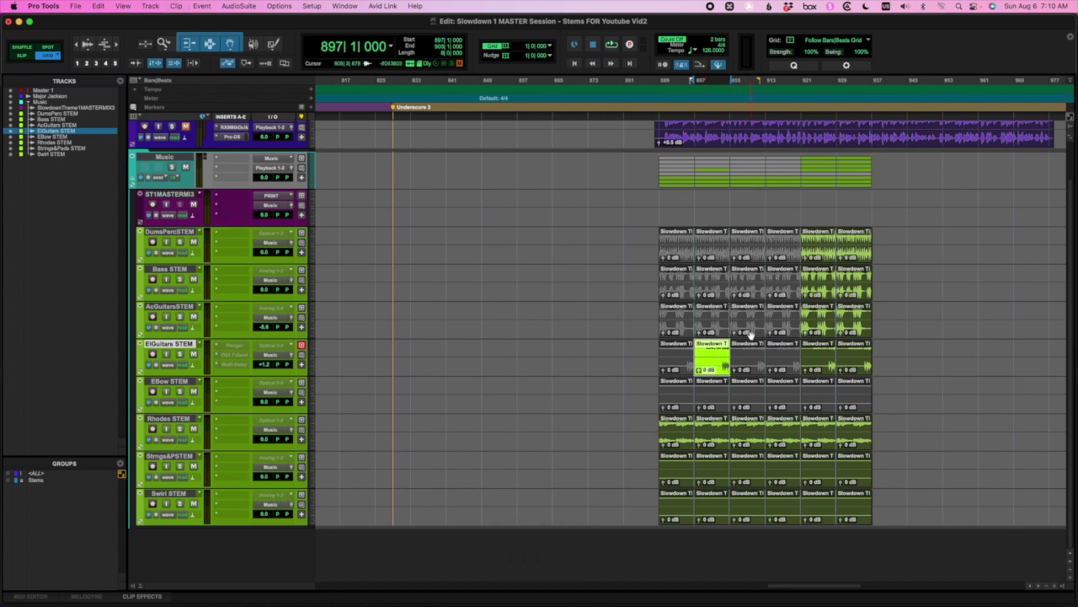
pyautogui.moveTo(738, 328); pyautogui.dragTo(739, 350)
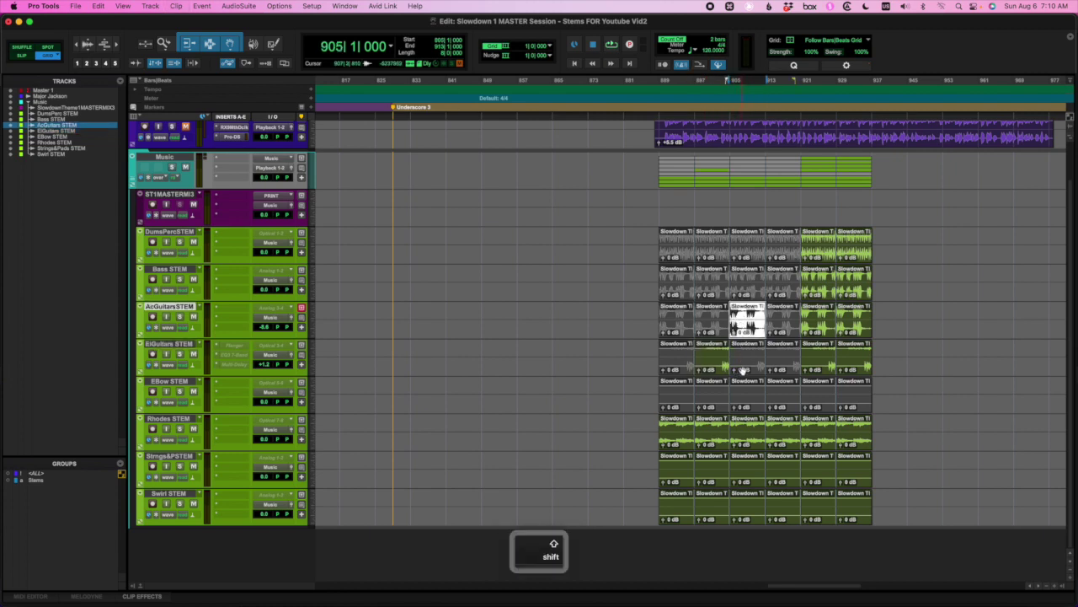
pyautogui.press('super+m')
pyautogui.press('super+m')
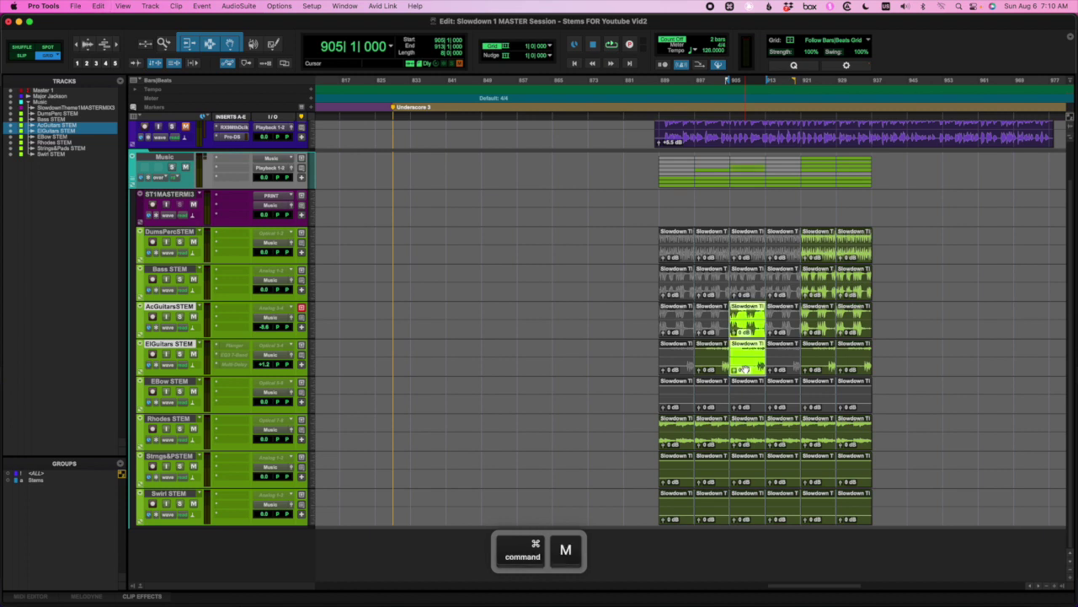
# Step: Unmute the electric guitar, acoustic guitar and bass clips at bar 913
pyautogui.click(779, 369)
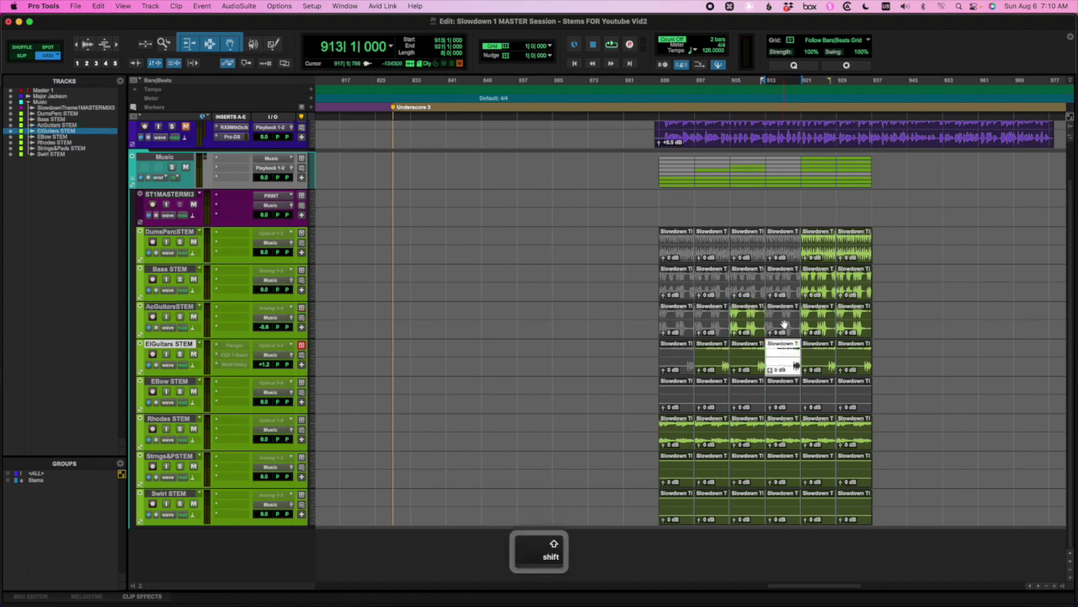
pyautogui.keyDown('shift'); pyautogui.click(785, 326); pyautogui.keyUp('shift')
pyautogui.click(780, 291)
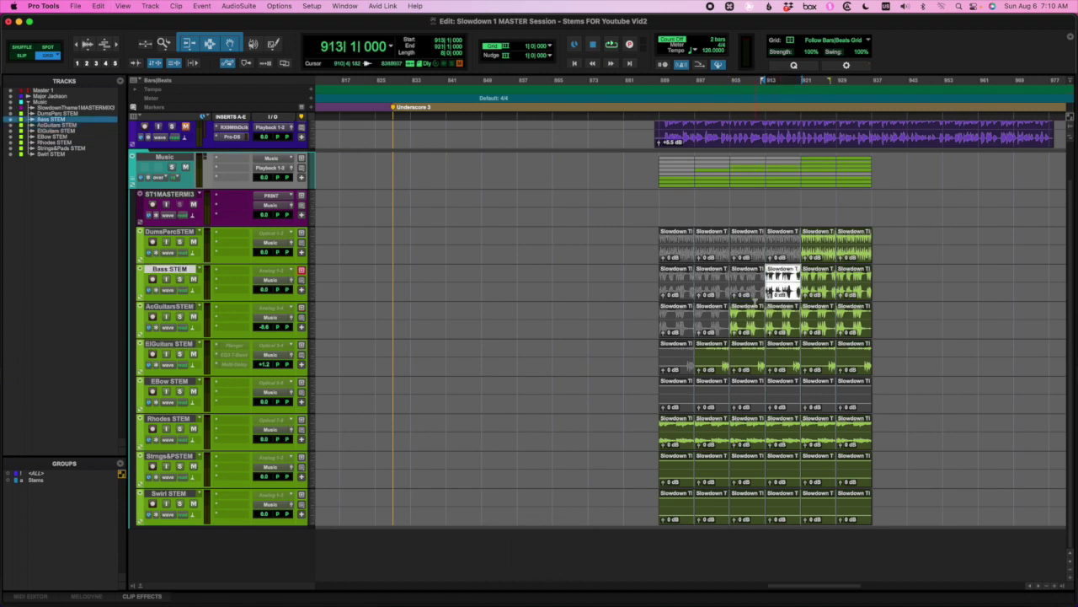
pyautogui.press('super+m')
# Step: Enable the Stems group and delete the last set of stem clips starting at bar 929
pyautogui.press('a')
pyautogui.click(855, 255)
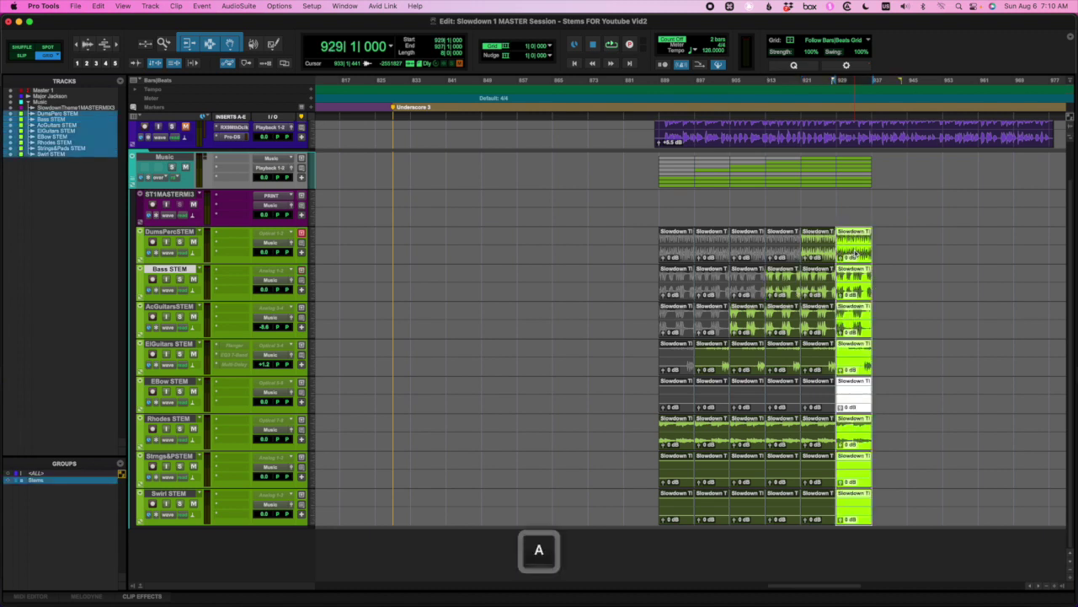
pyautogui.press('Delete')
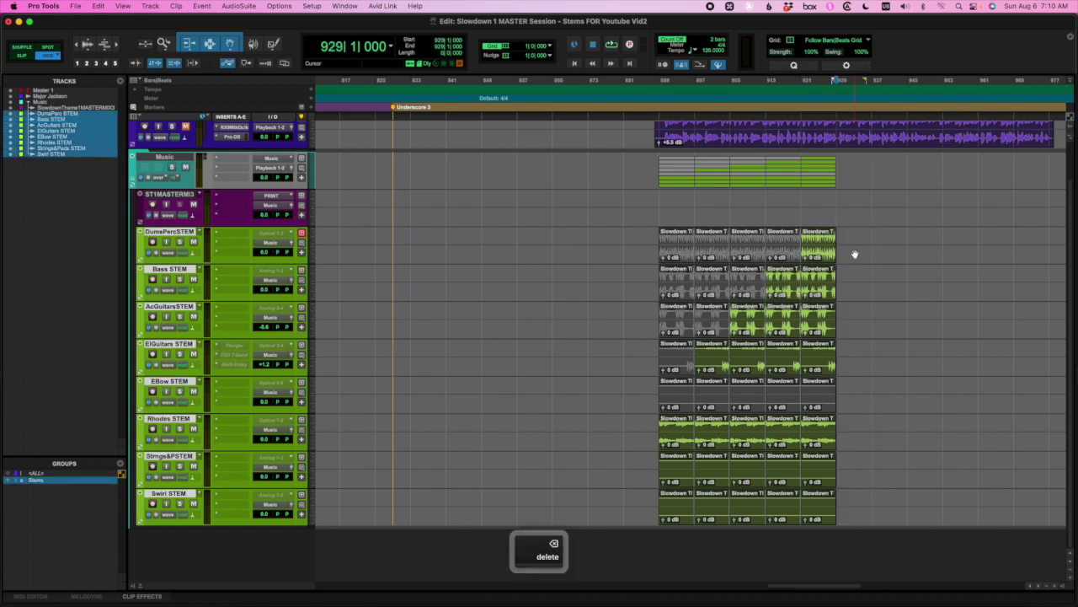
# Step: Play the buildup briefly from bar 889 and again from bar 896, stopping playback after each pass
pyautogui.click(660, 199)
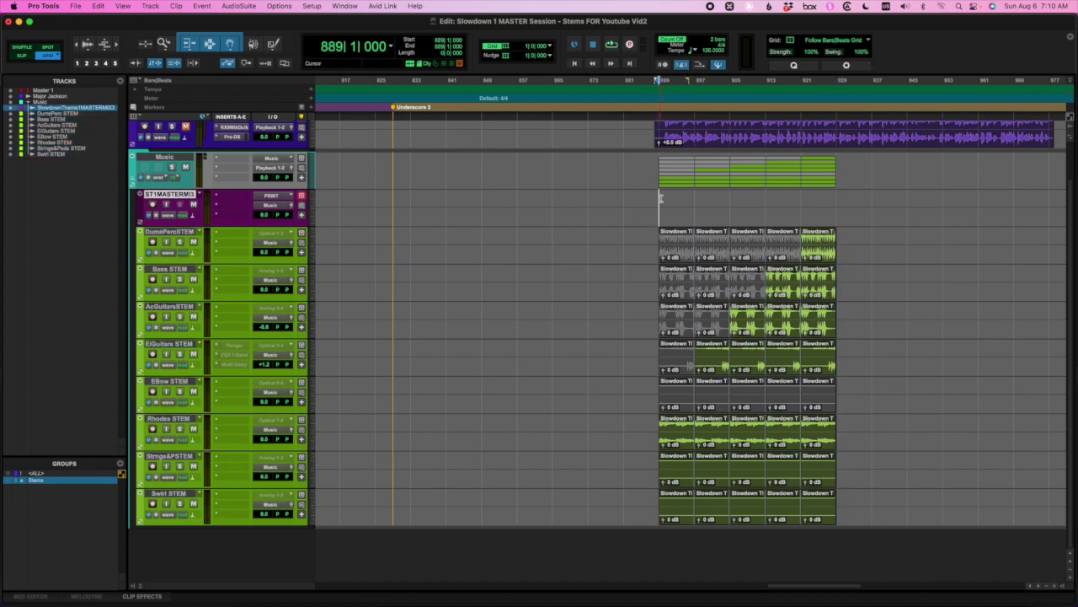
pyautogui.press('space')
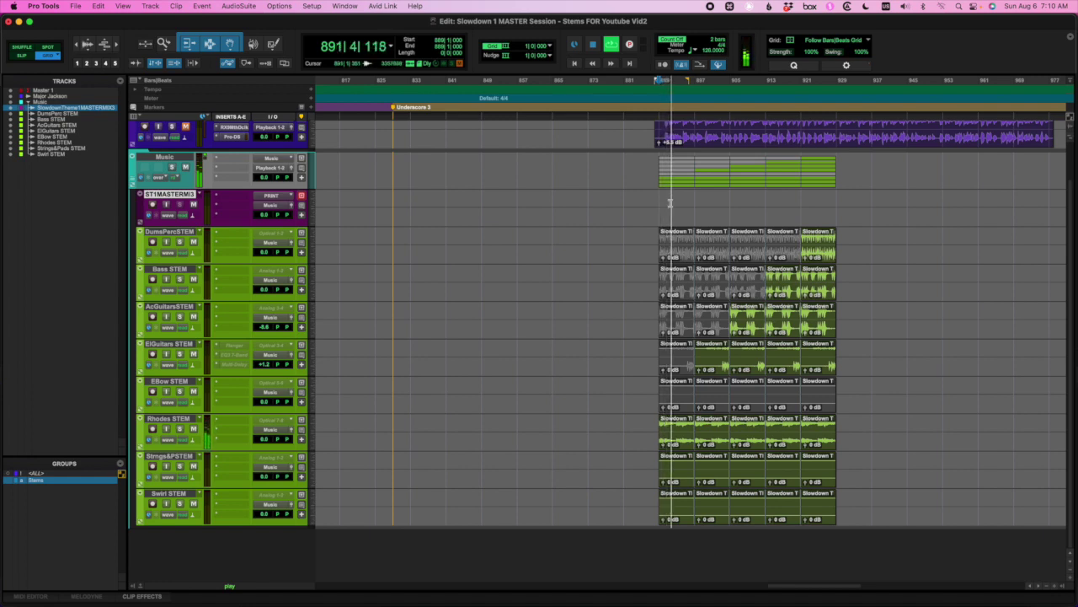
pyautogui.press('space')
pyautogui.click(688, 203)
pyautogui.press('space')
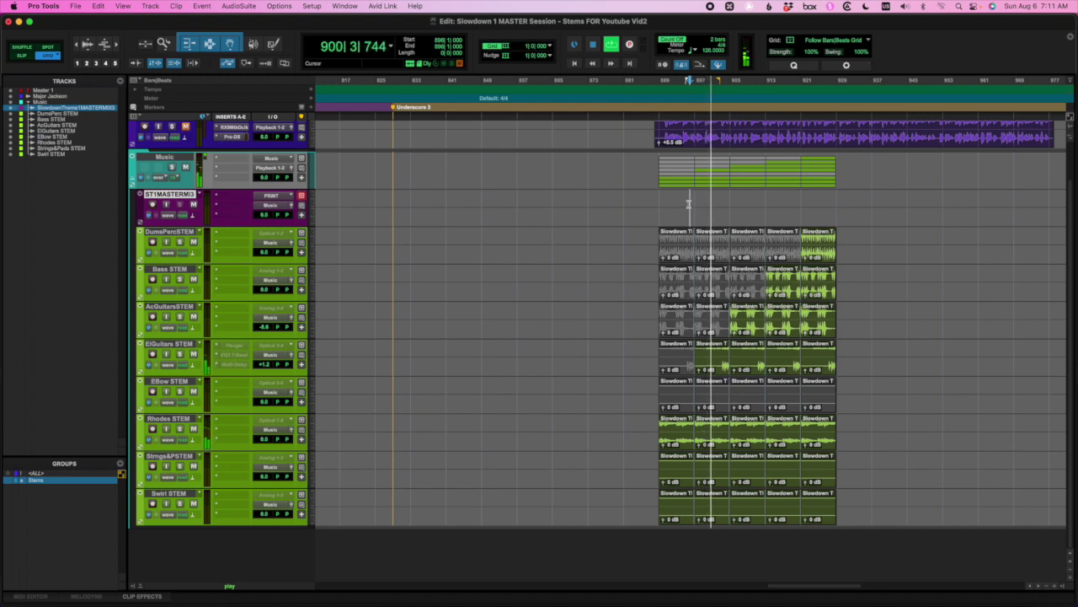
pyautogui.press('space')
# Step: Disable the Stems group, unmute the acoustic guitar clip at bar 897, and mute the electric guitar clip at that bar
pyautogui.click(712, 253)
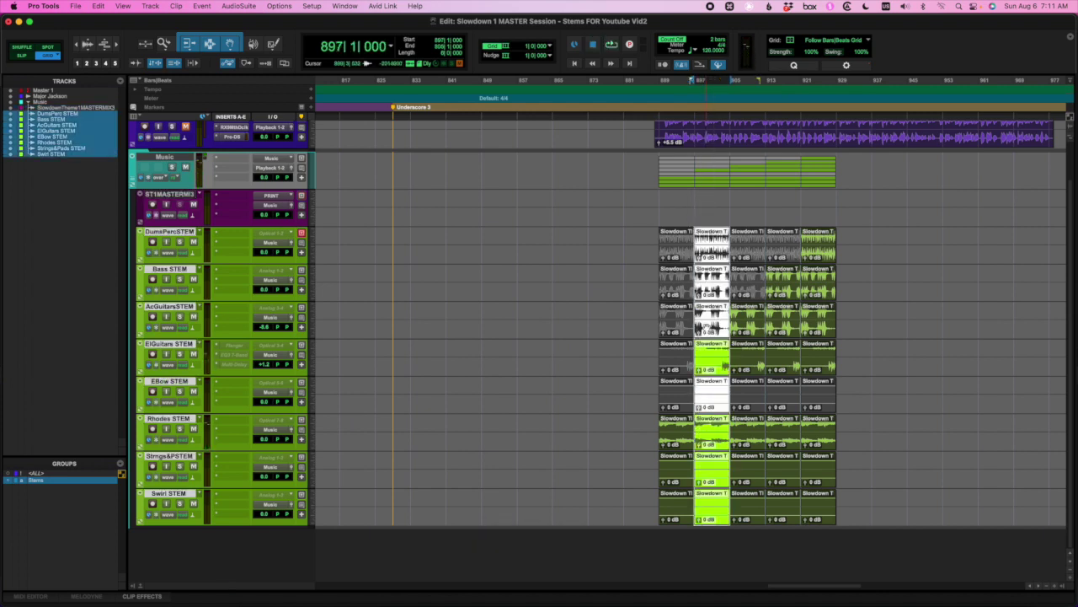
pyautogui.click(641, 314)
pyautogui.press('a')
pyautogui.click(712, 320)
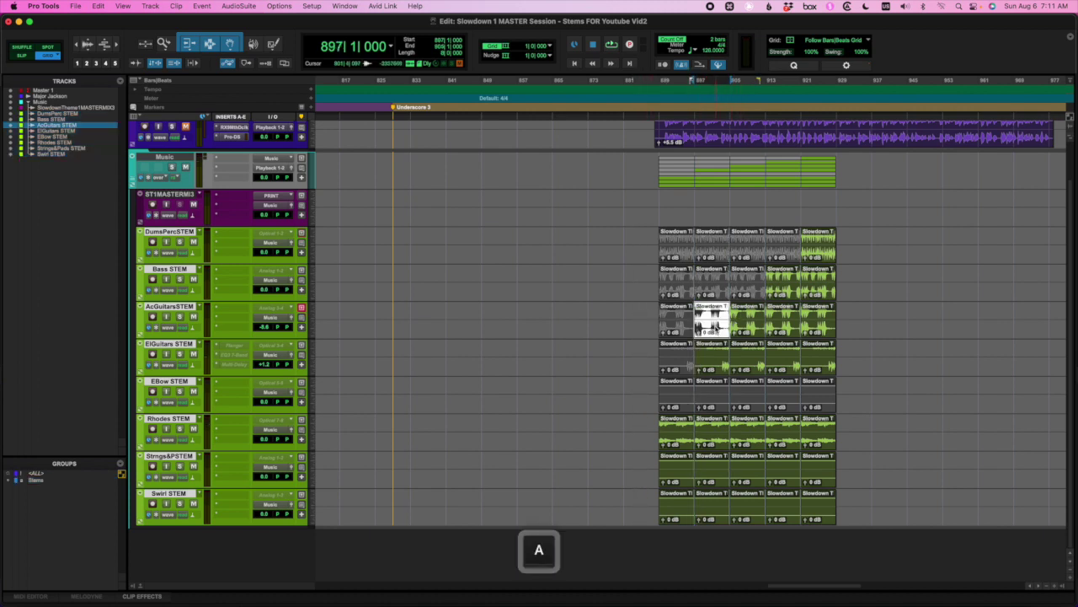
pyautogui.press('super+m')
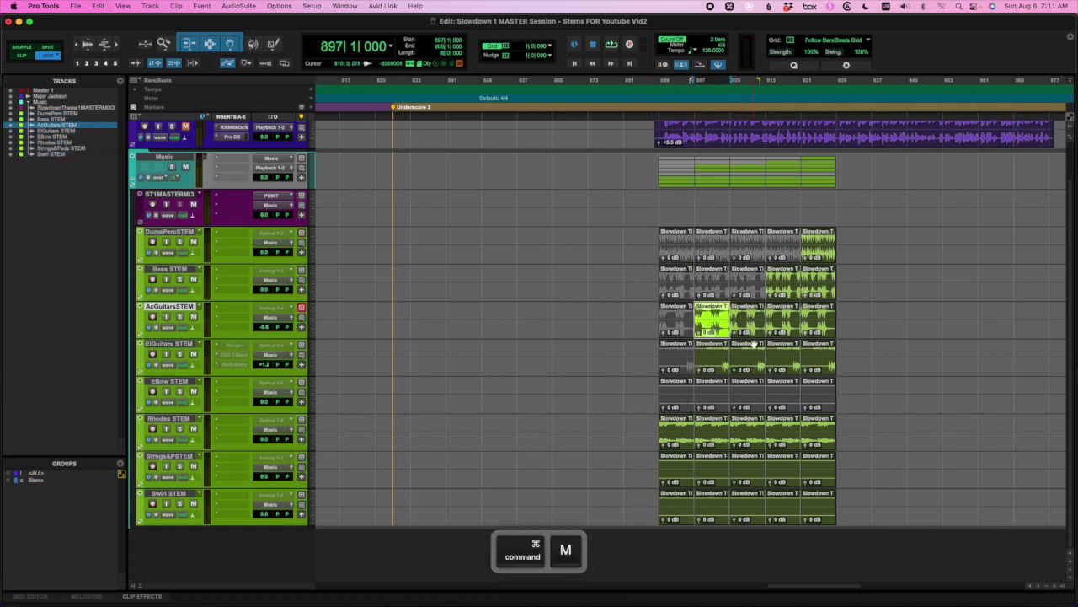
pyautogui.click(748, 332)
pyautogui.click(712, 369)
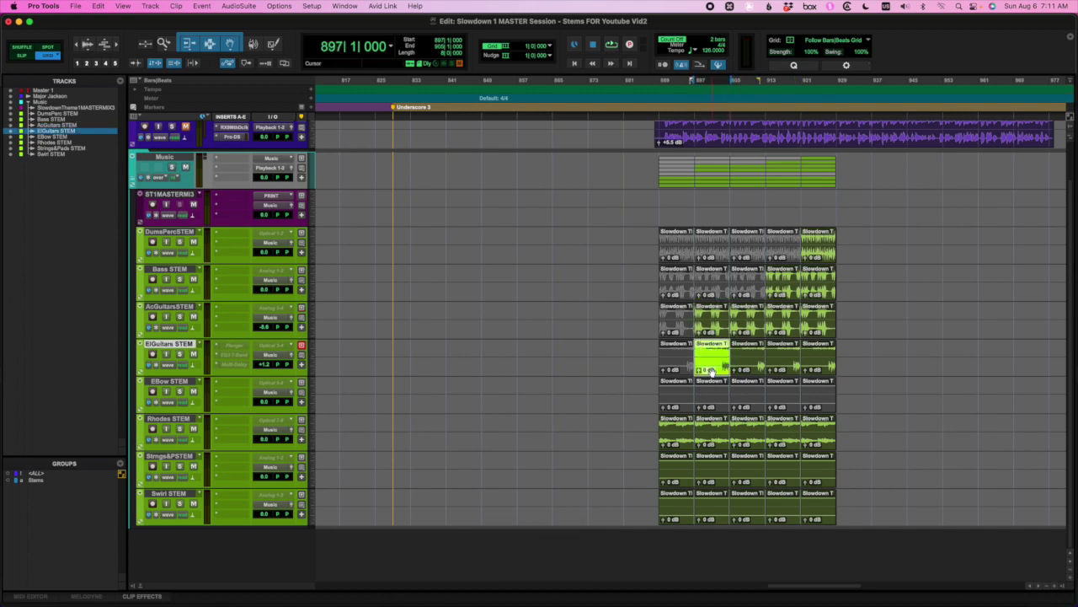
pyautogui.press('super')
pyautogui.press('super+m')
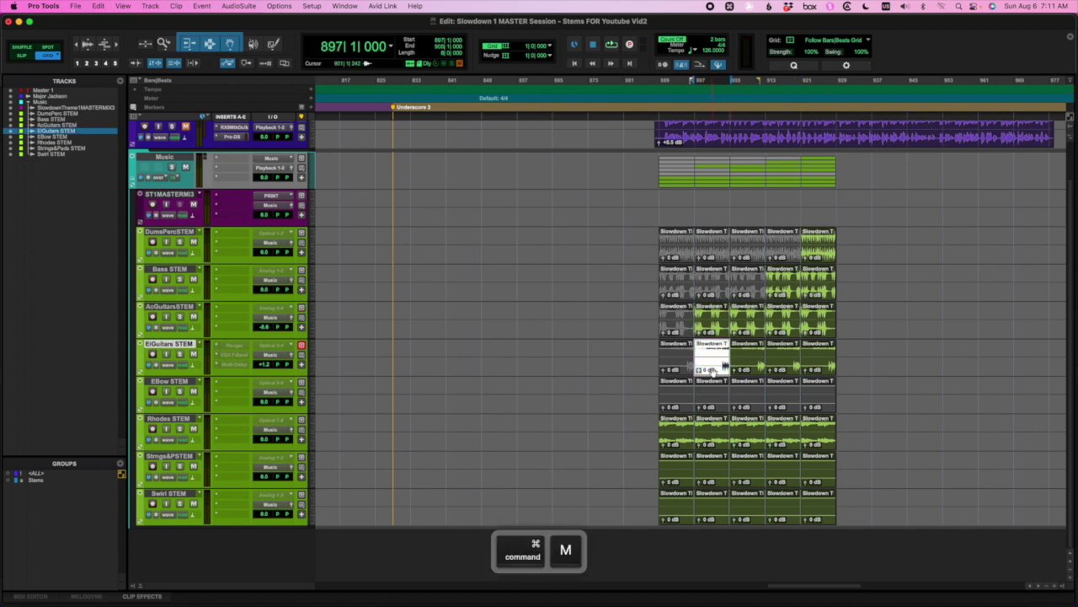
# Step: Play the buildup's transitions from bar 895, bar 908 and the middle of the fourth loop, stopping after each
pyautogui.click(685, 205)
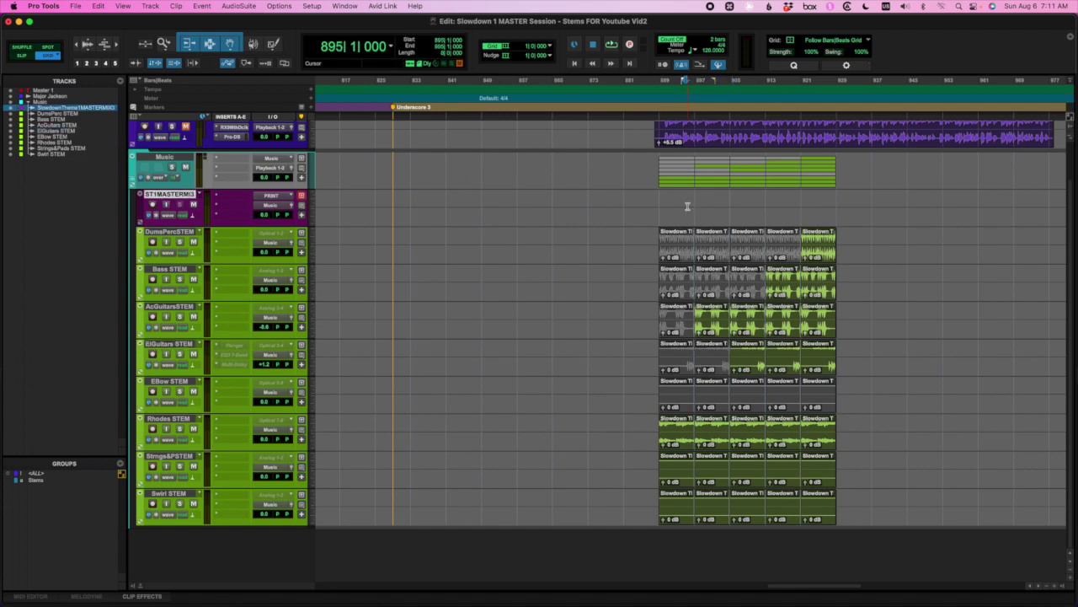
pyautogui.press('space')
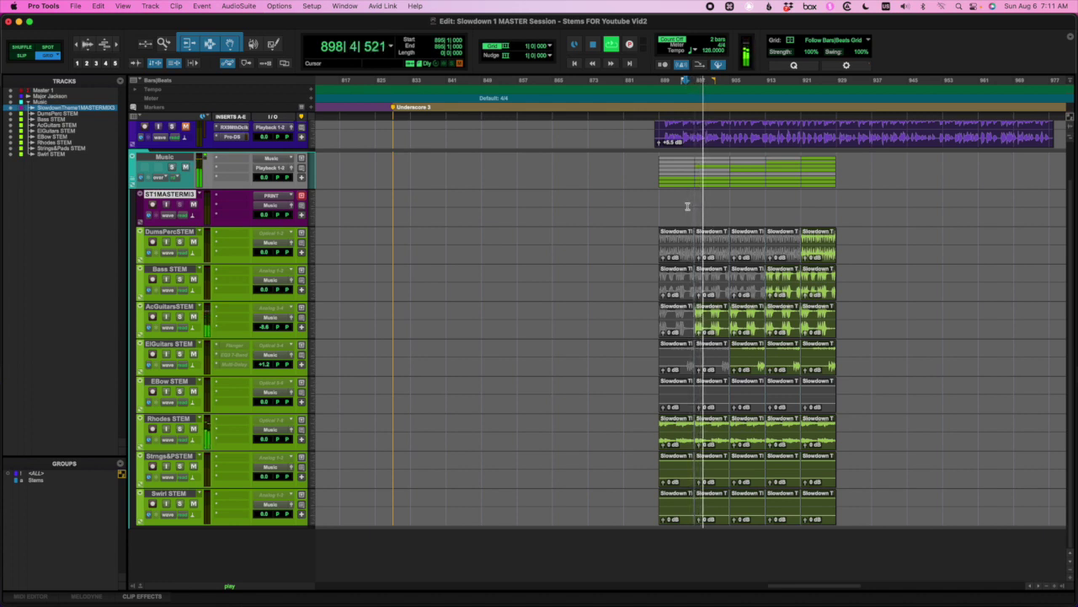
pyautogui.press('space')
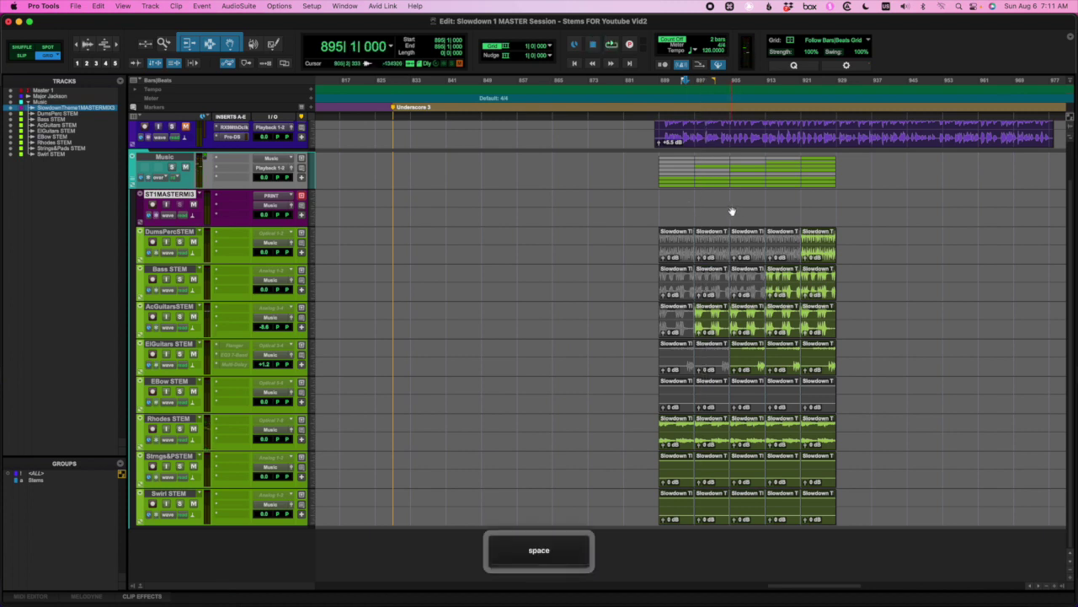
pyautogui.click(743, 202)
pyautogui.press('space')
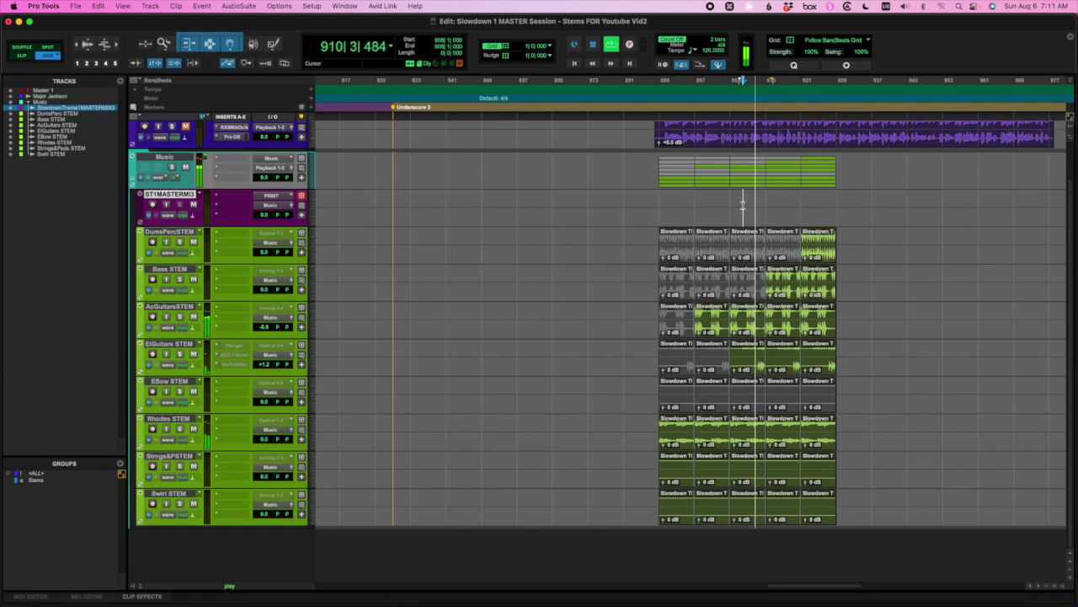
pyautogui.press('space')
pyautogui.click(782, 204)
pyautogui.press('space')
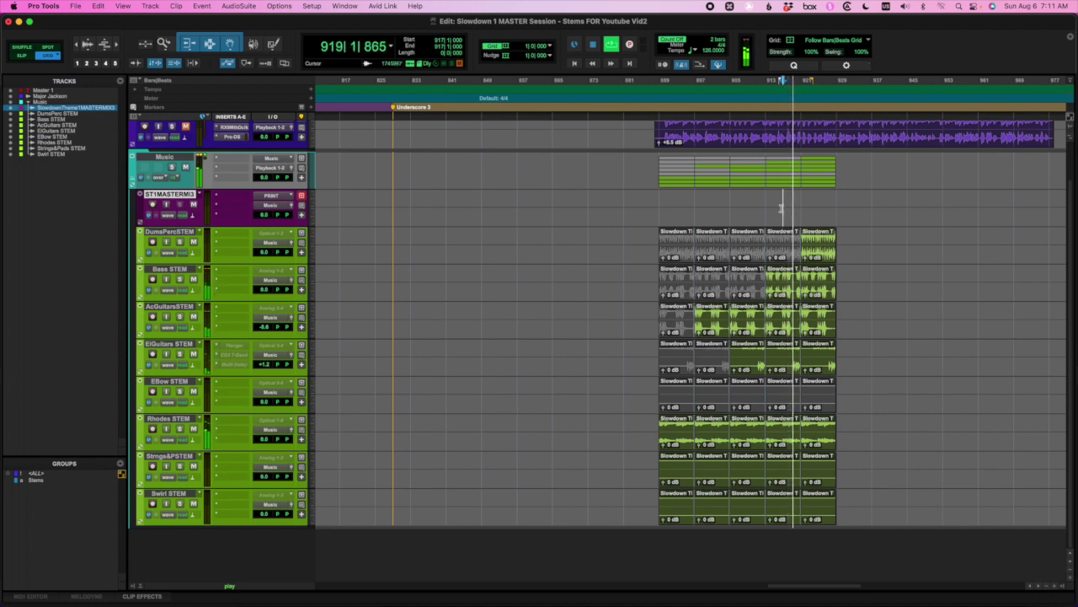
pyautogui.press('space')
# Step: Unmute the drum clip at bar 913 and add a fade-in across its full length to bar 921
pyautogui.click(783, 249)
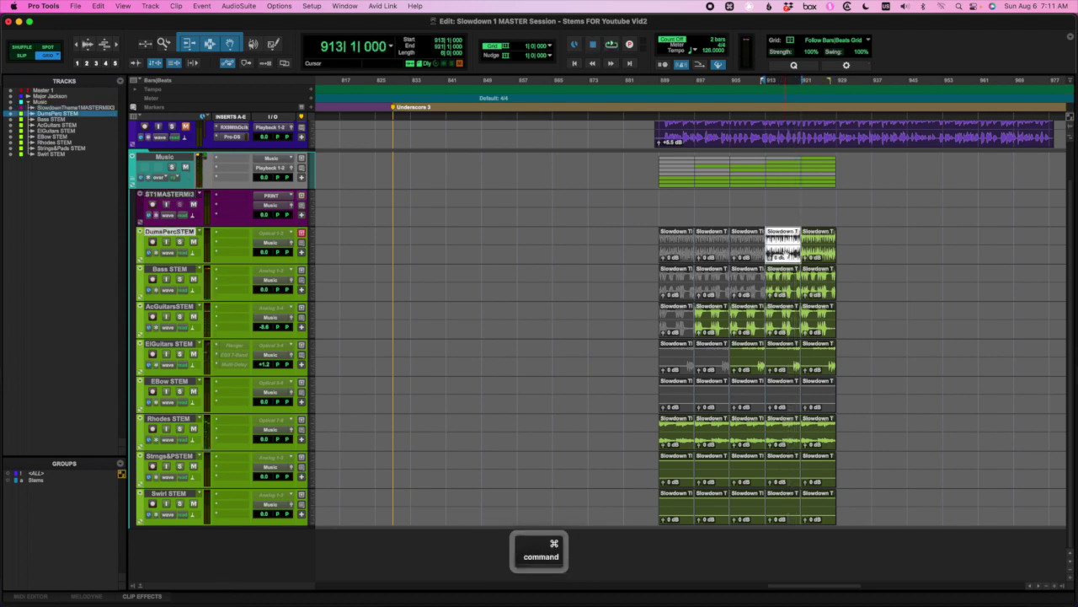
pyautogui.press('super+m')
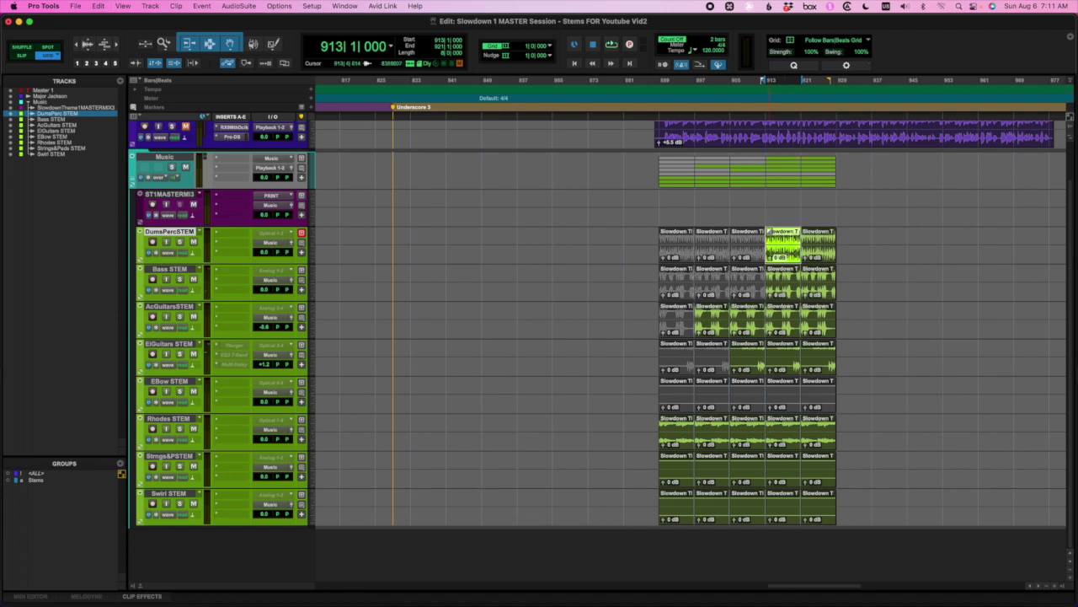
pyautogui.moveTo(767, 244); pyautogui.dragTo(798, 234)
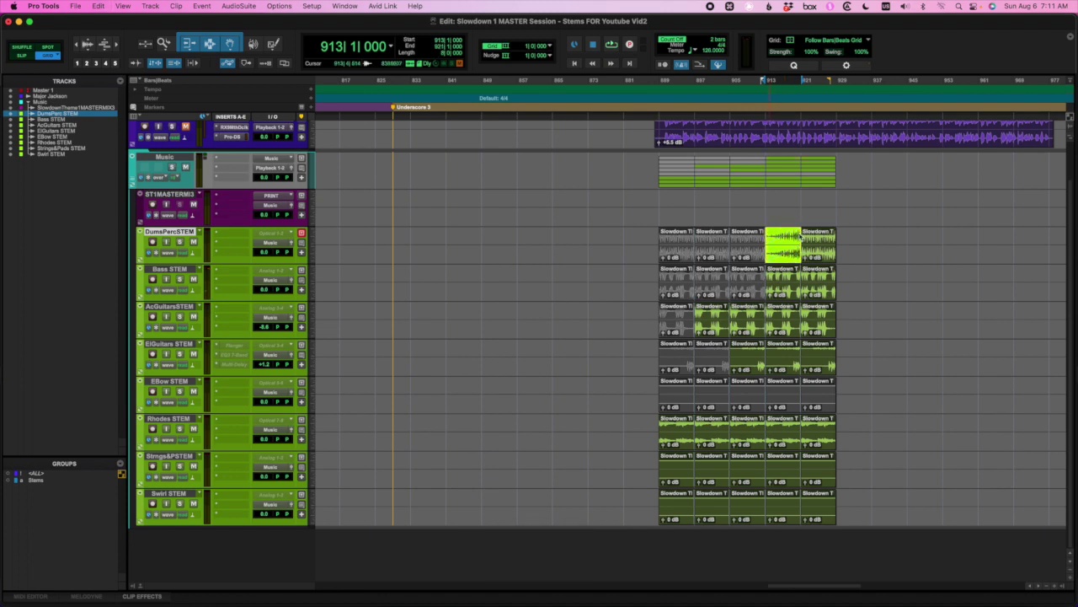
# Step: Play the drum fade-in from bar 914 briefly and stop playback
pyautogui.click(768, 209)
pyautogui.press('space')
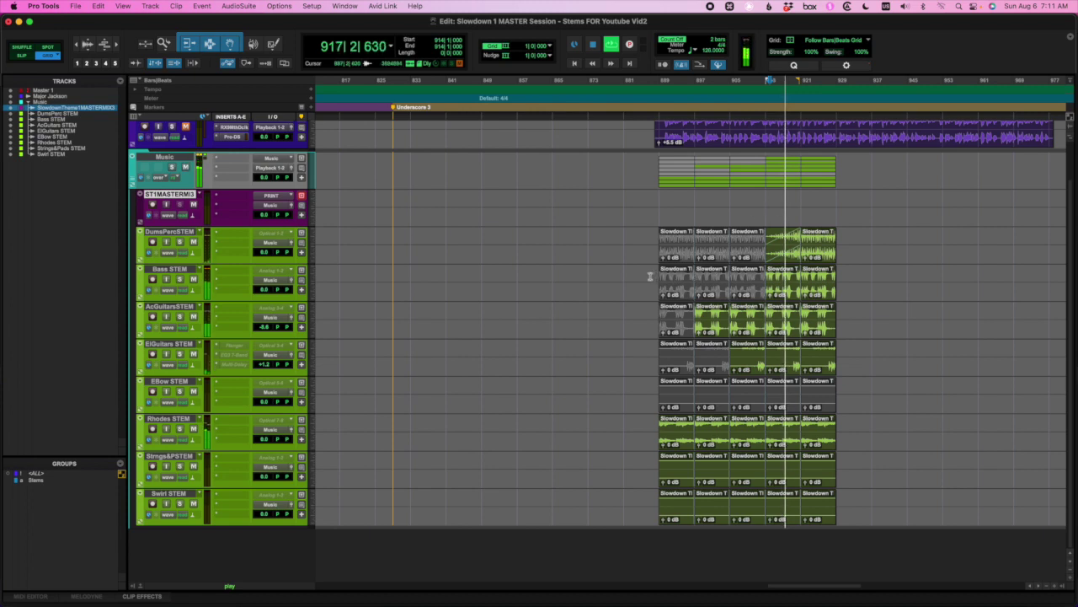
pyautogui.press('space')
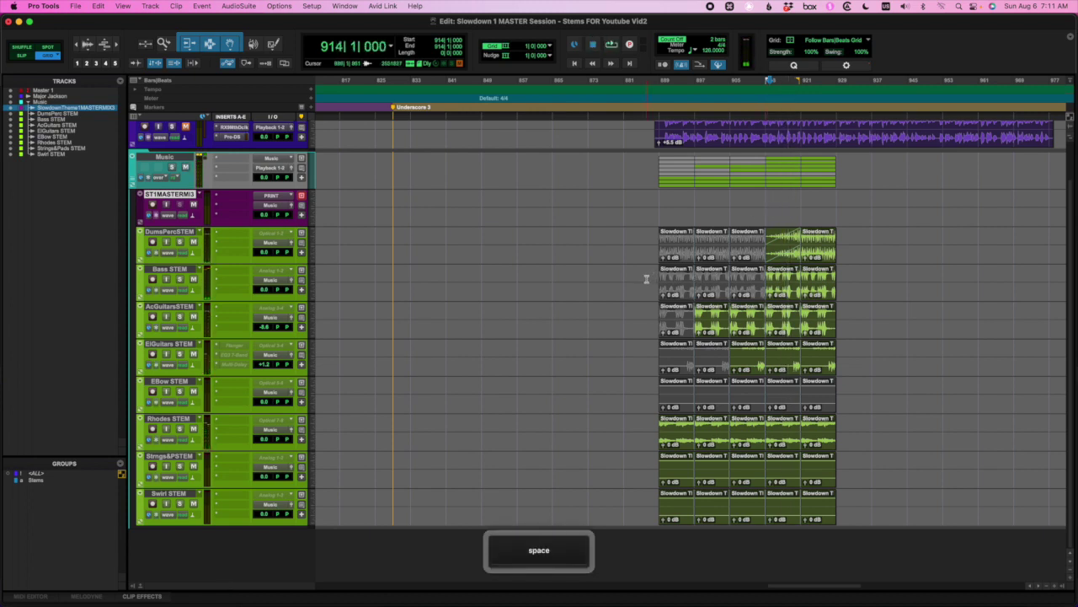
# Step: Apply batch fades with 20 ms centered crossfades and 10 ms fade-outs to all clips from the Bass through Swirl stems
pyautogui.moveTo(647, 279); pyautogui.dragTo(872, 508)
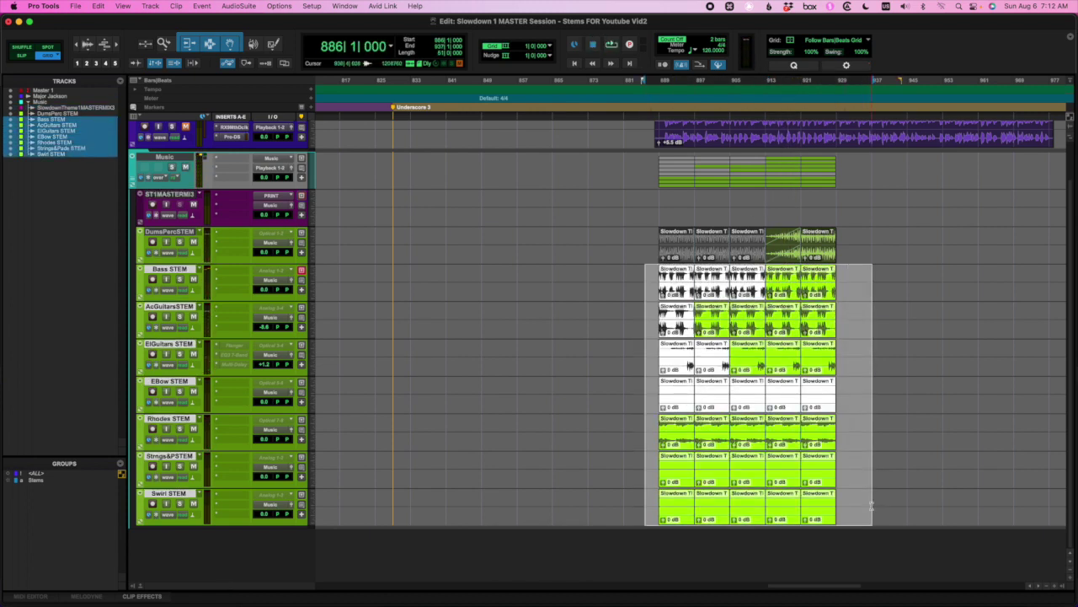
pyautogui.press('super+f')
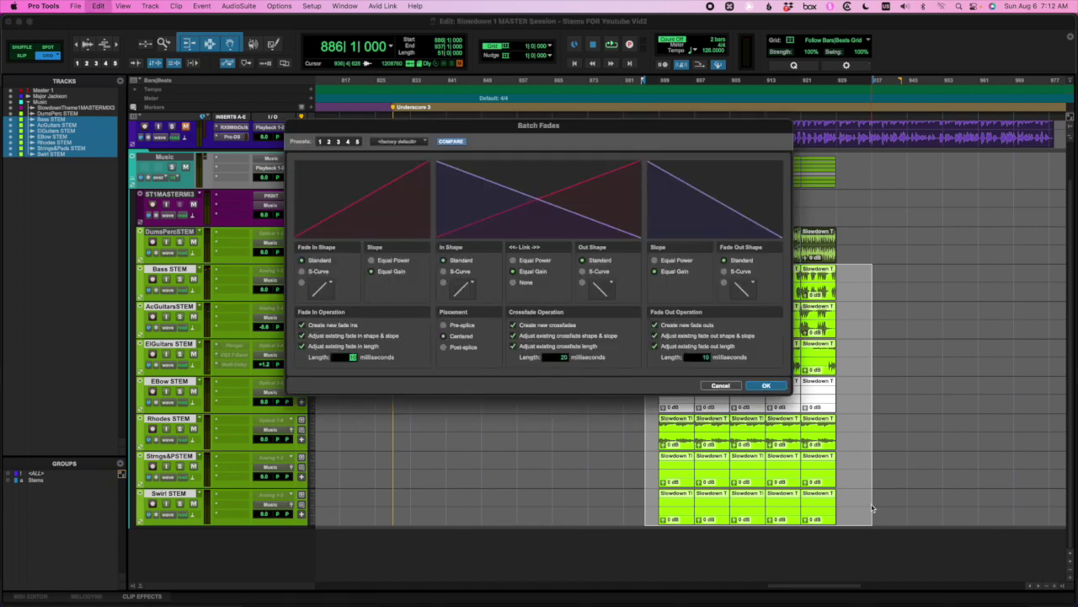
pyautogui.press('Return')
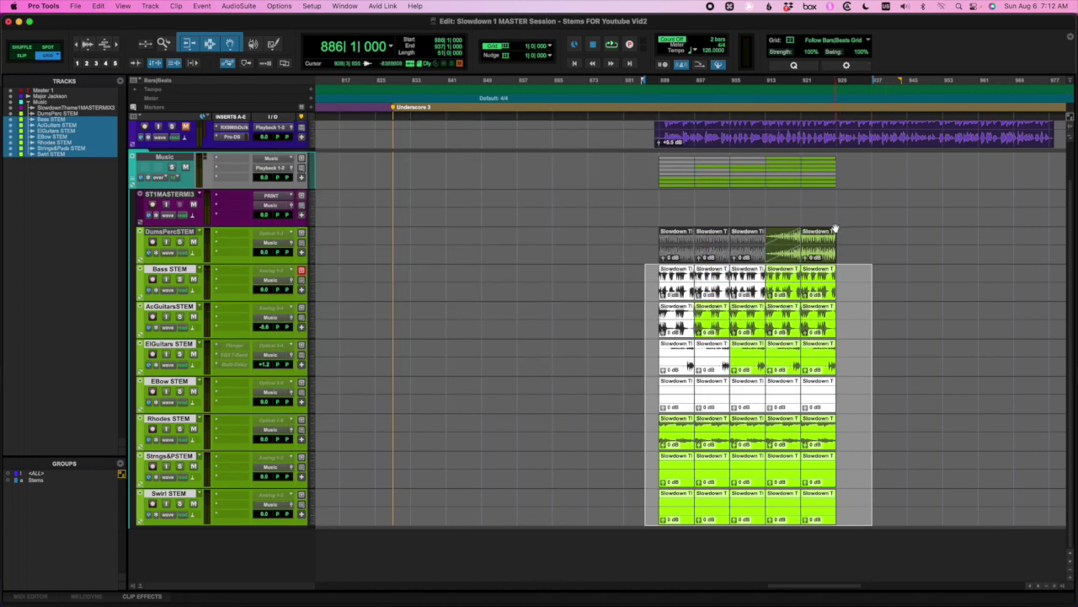
# Step: Enable the Stems group and add a fade-out to the end of the last loop across all stem clips
pyautogui.keyDown('super'); pyautogui.click(830, 236); pyautogui.keyUp('super')
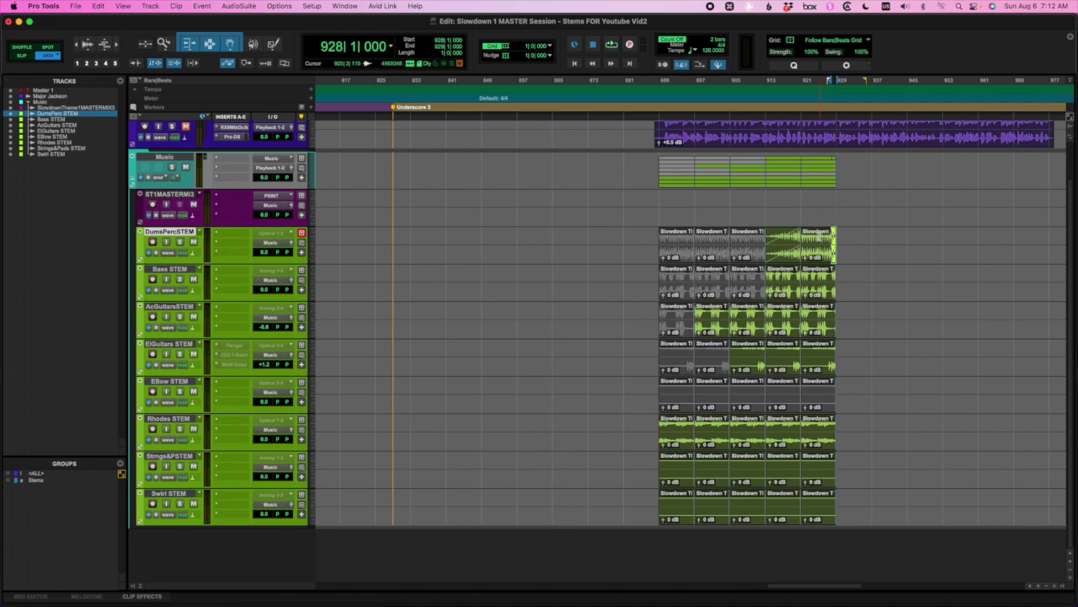
pyautogui.moveTo(832, 242); pyautogui.dragTo(884, 522)
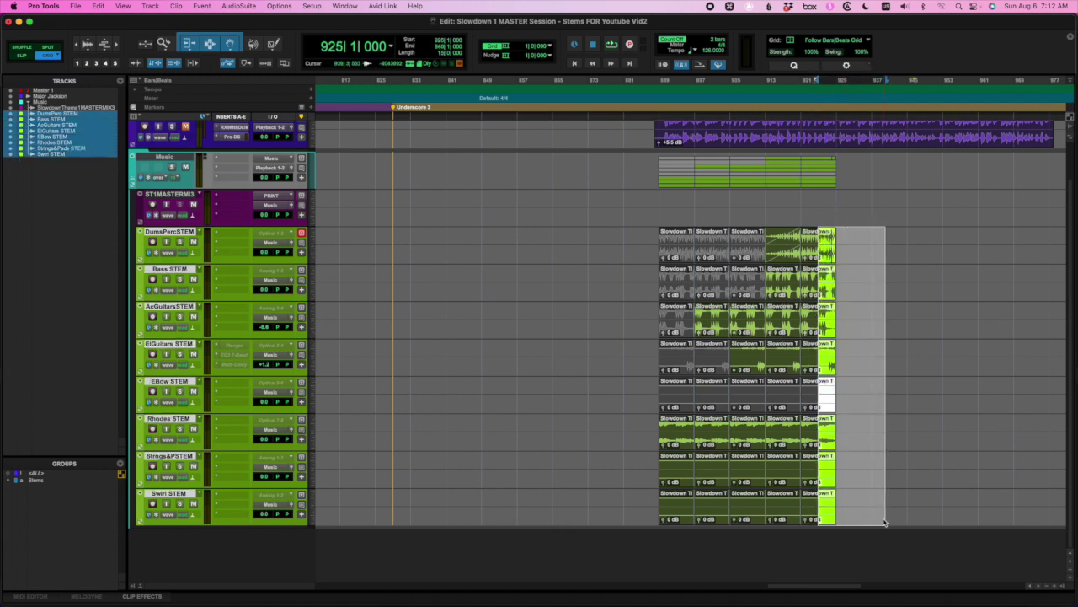
pyautogui.click(834, 245)
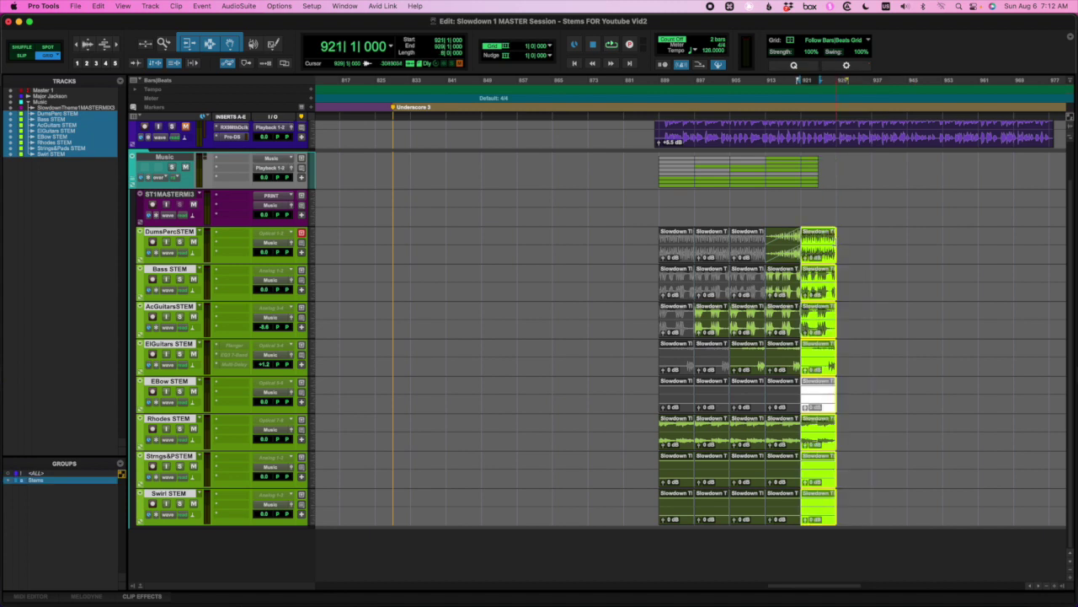
pyautogui.click(834, 231)
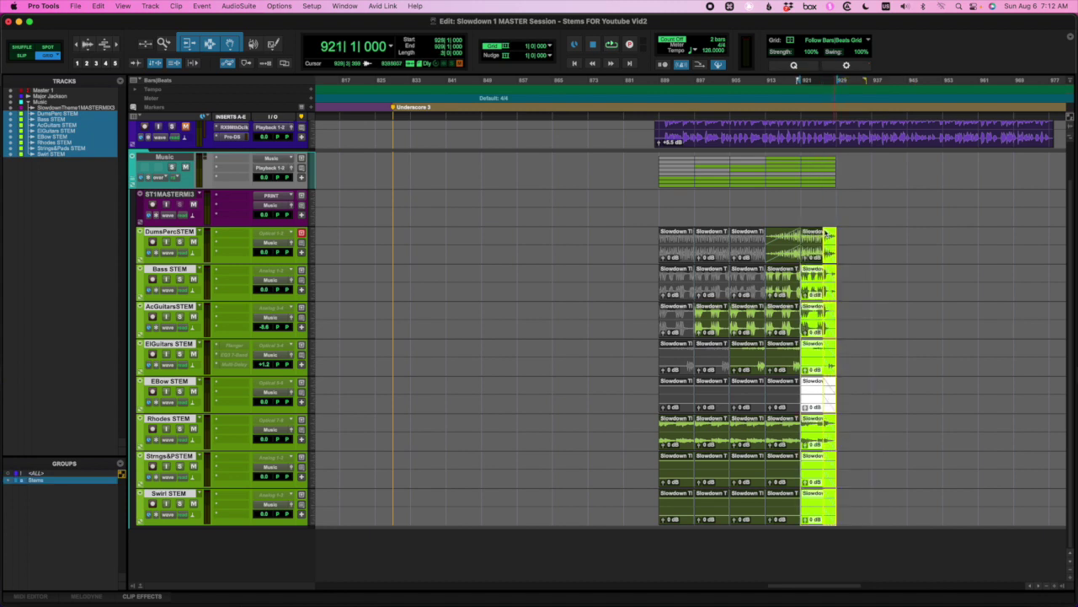
# Step: Play the ending fade-out from bar 924 and stop playback
pyautogui.click(814, 210)
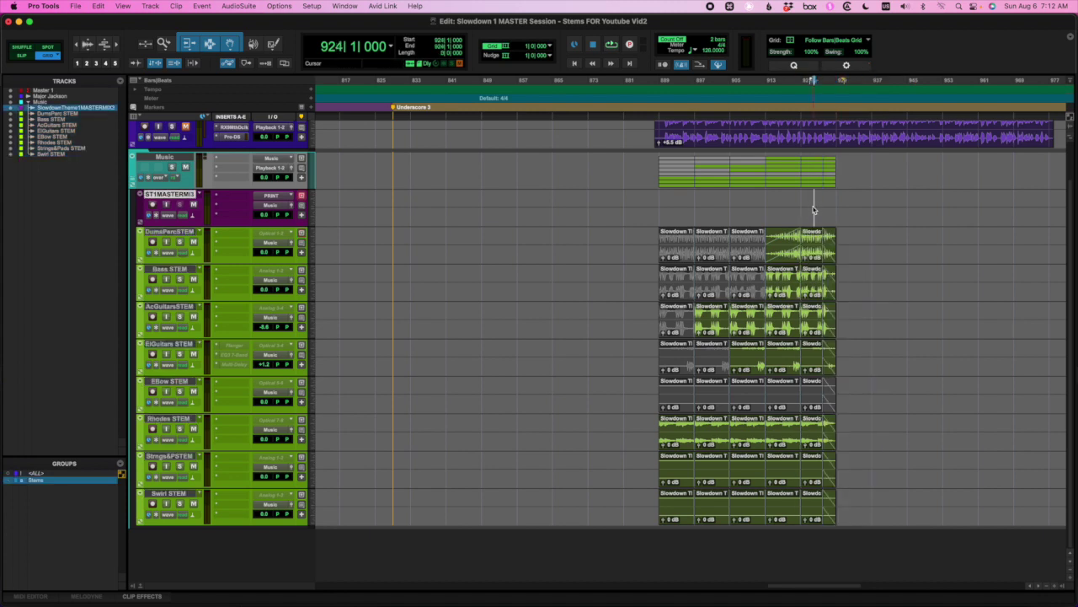
pyautogui.press('space')
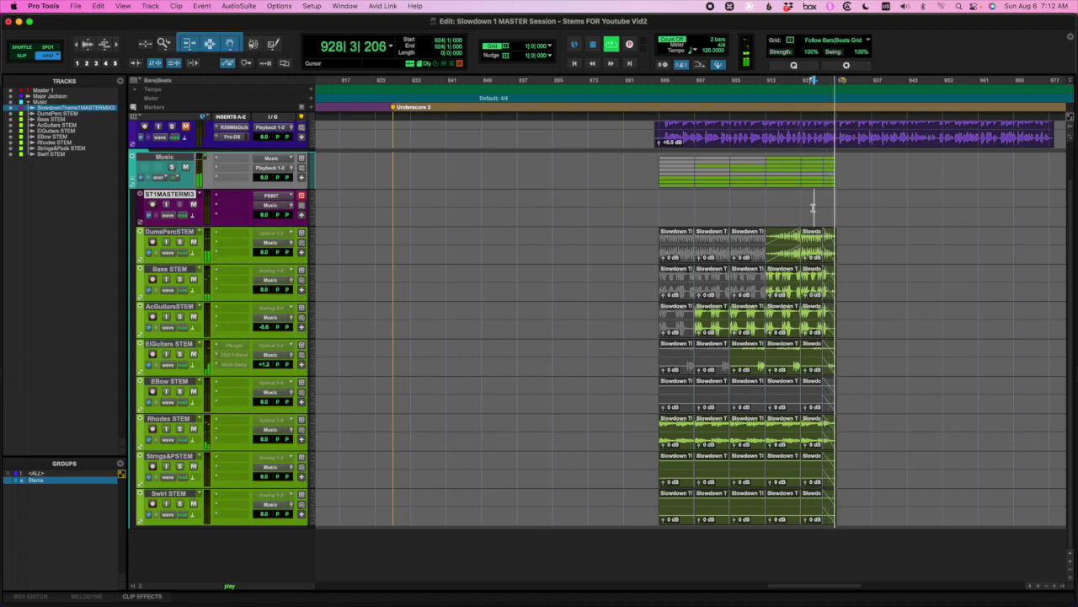
pyautogui.press('space')
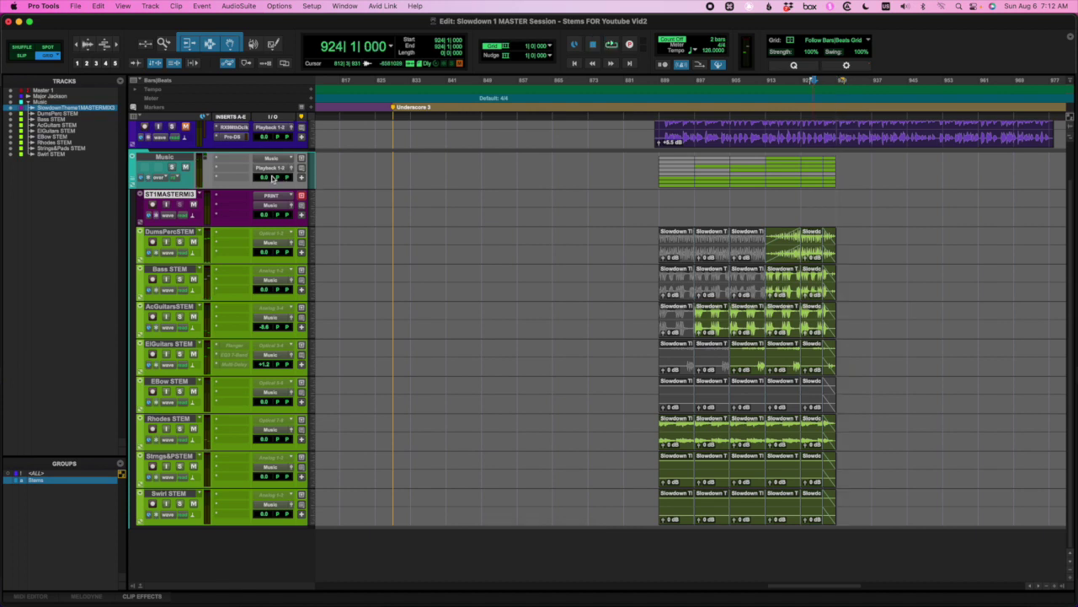
# Step: Lower the Music folder track's volume to about -20.5 dB and balance it while playing the buildup under the voice-over from bar 889
pyautogui.moveTo(267, 179); pyautogui.dragTo(266, 196)
pyautogui.click(660, 197)
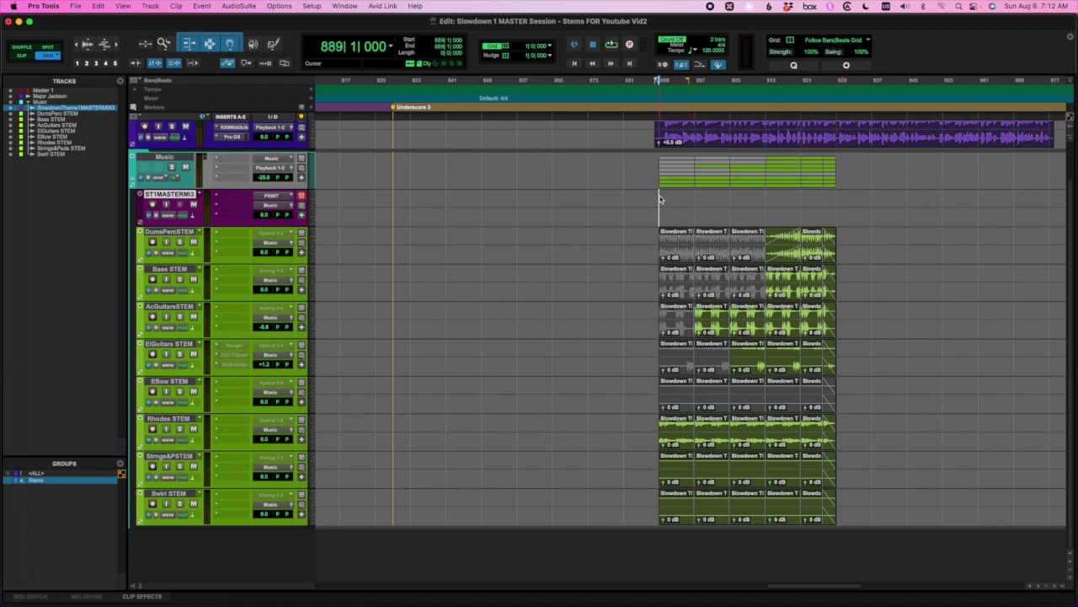
pyautogui.press('space')
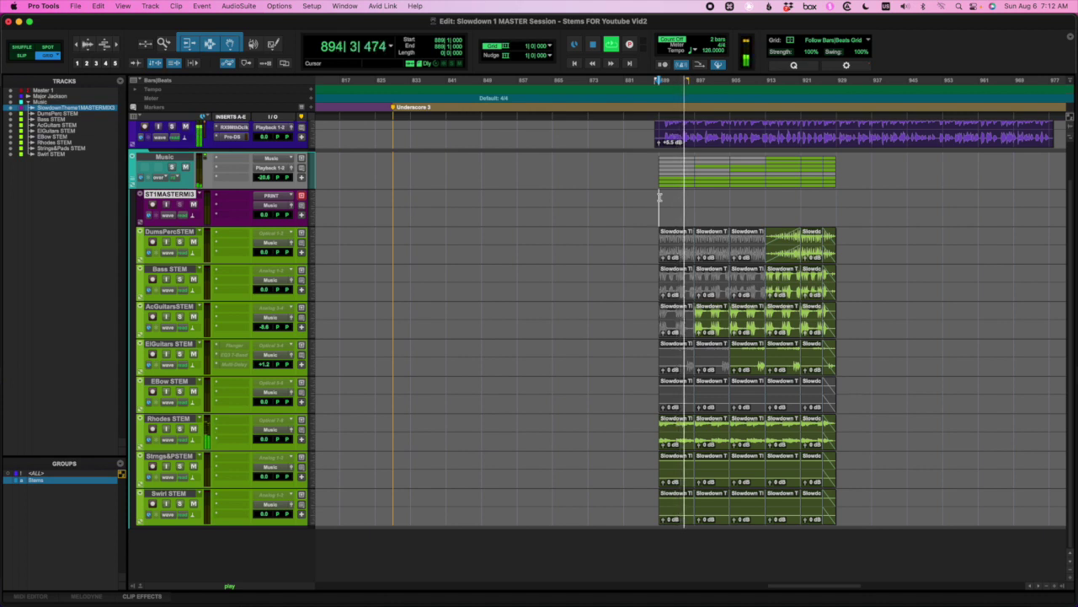
pyautogui.moveTo(264, 178); pyautogui.dragTo(264, 177)
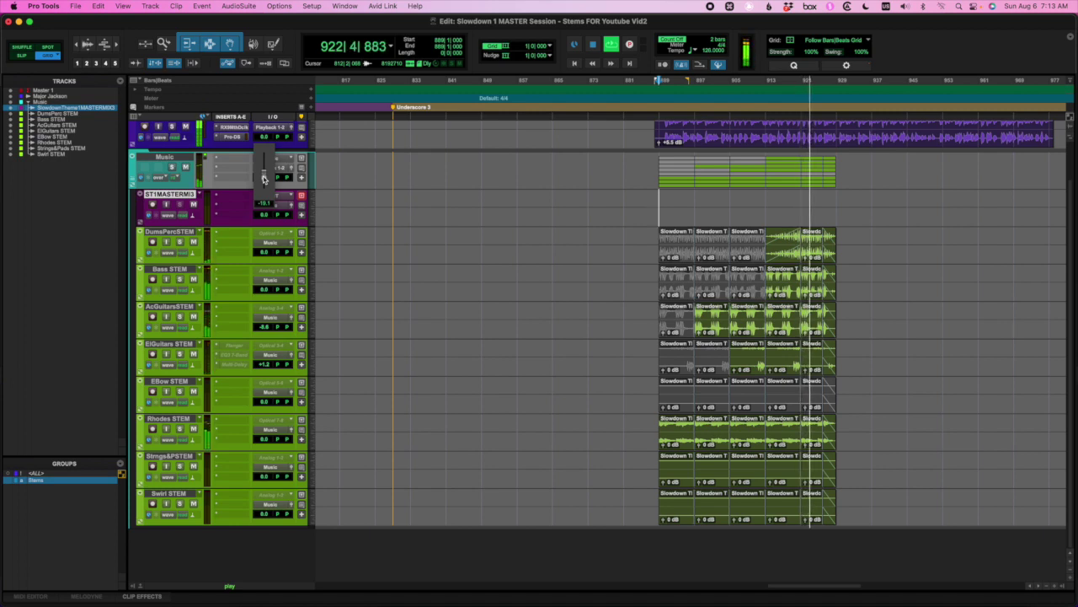
pyautogui.moveTo(263, 179); pyautogui.dragTo(263, 181)
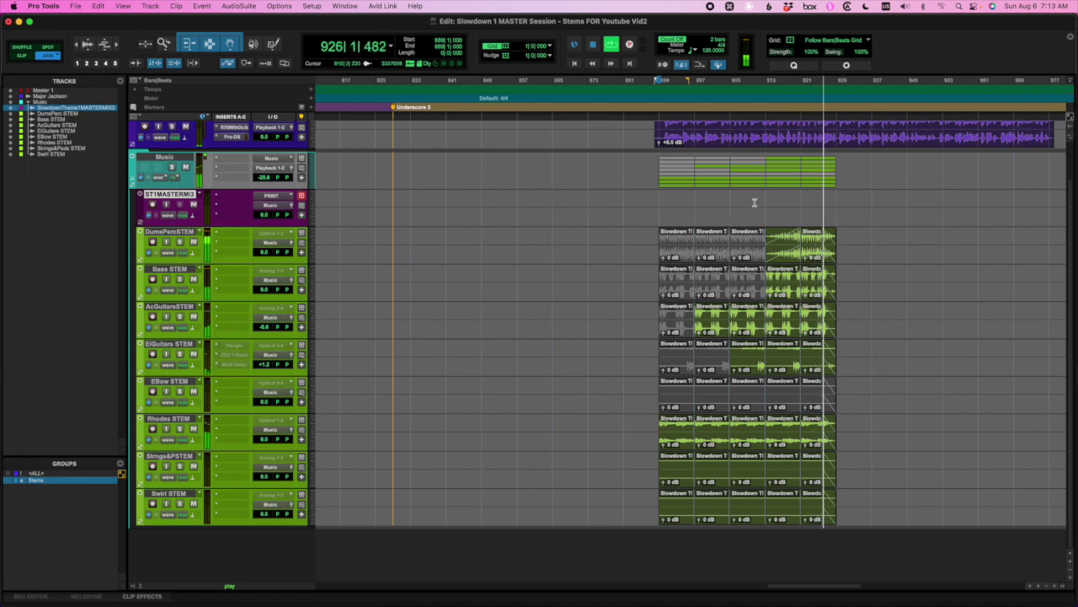
pyautogui.press('space')
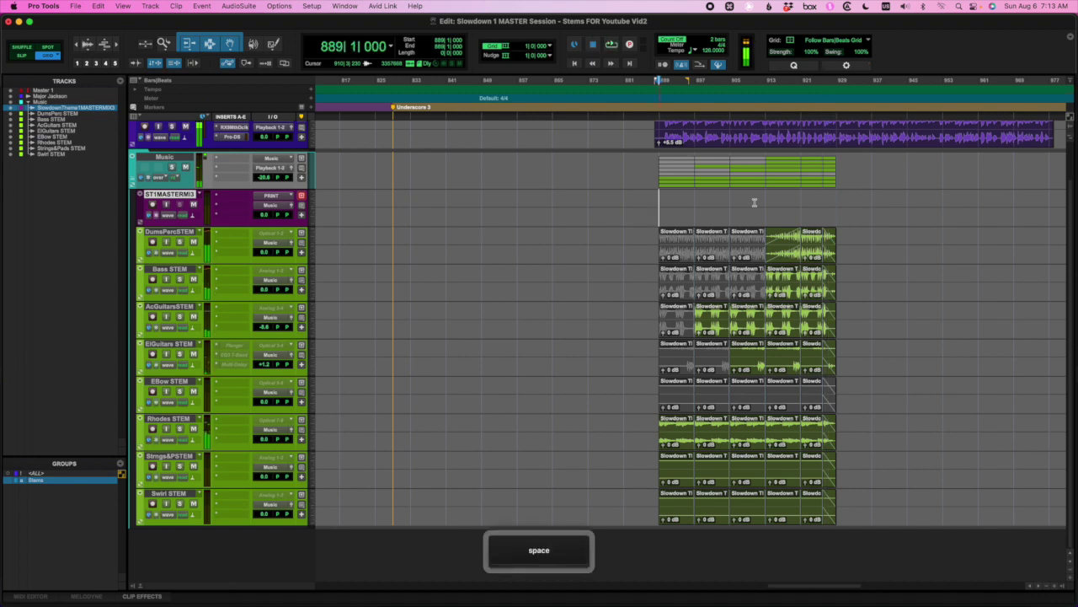
# Step: Reset the stem track volumes to 0 dB and lower the AcGuitars stem to about -3.9 dB
pyautogui.click(455, 274)
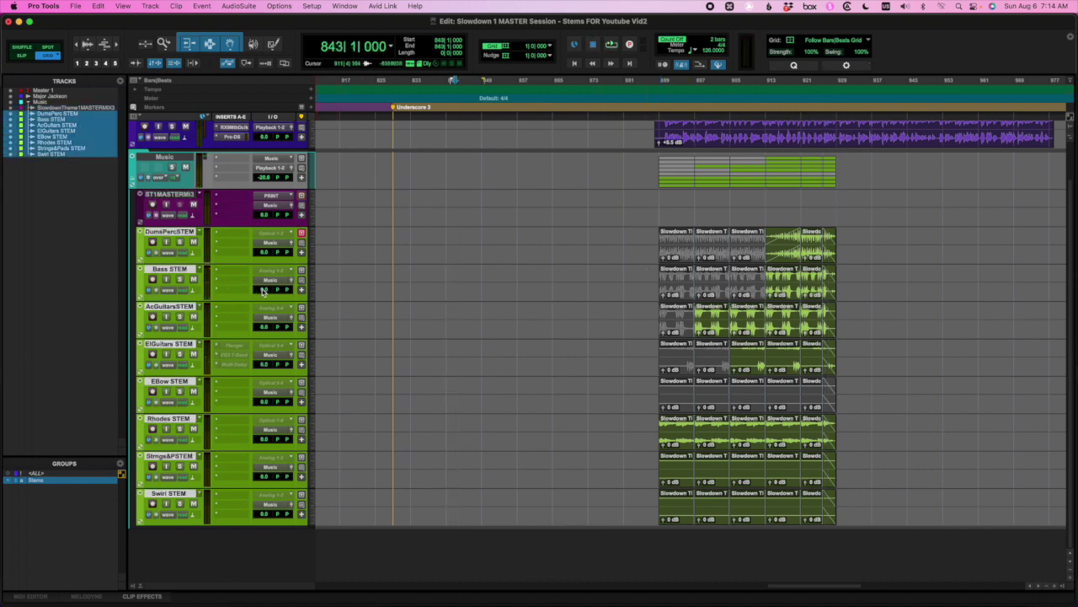
pyautogui.press('a')
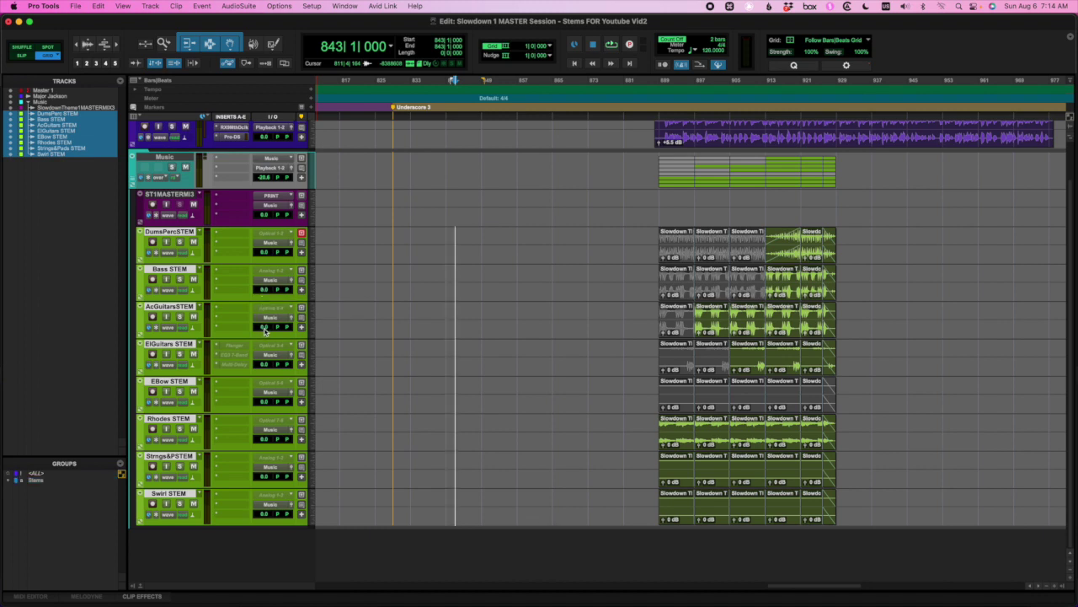
pyautogui.moveTo(264, 330); pyautogui.dragTo(267, 341)
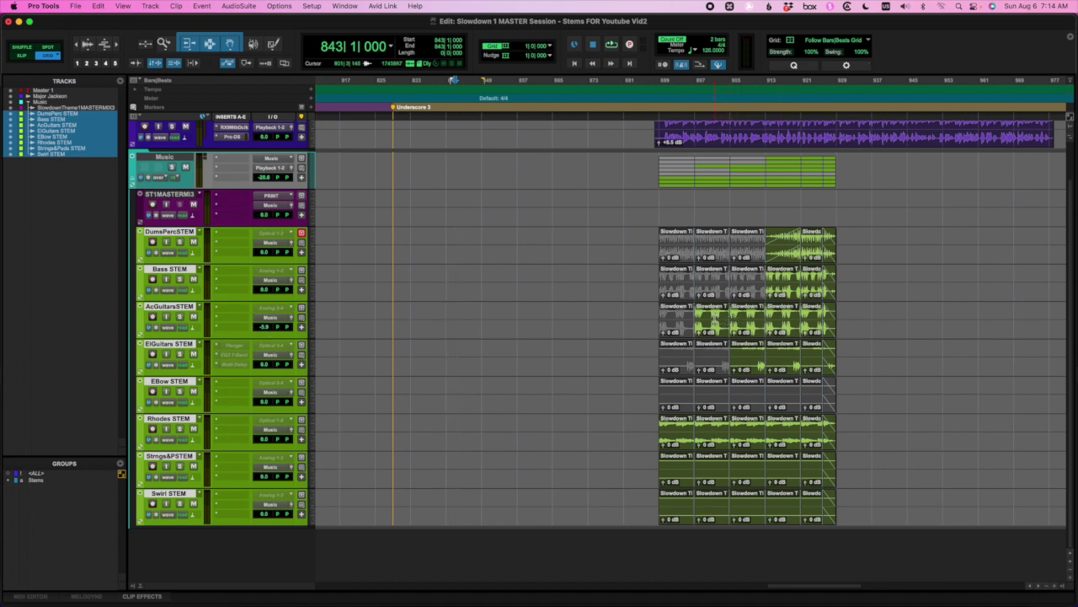
# Step: Play the acoustic guitar level from bar 901 briefly and stop playback
pyautogui.click(168, 306)
pyautogui.press('space')
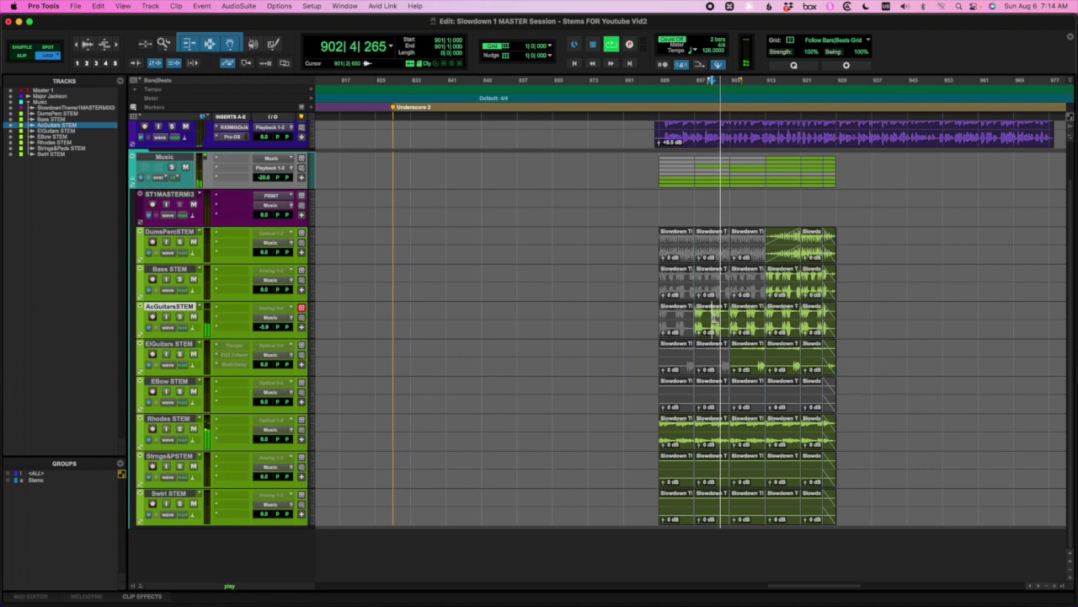
pyautogui.press('space')
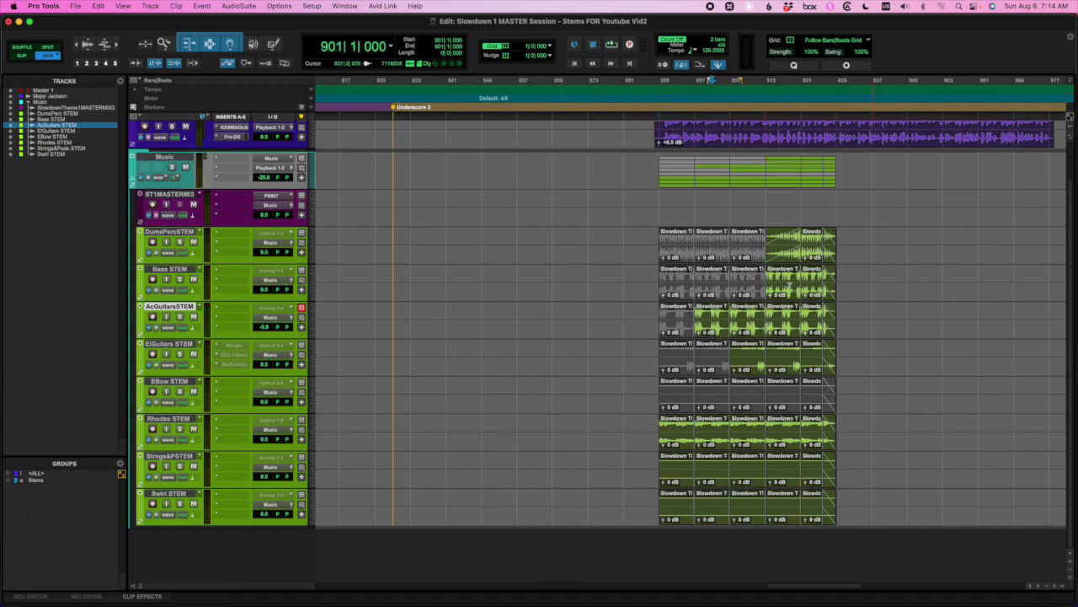
pyautogui.moveTo(647, 398); pyautogui.dragTo(851, 405)
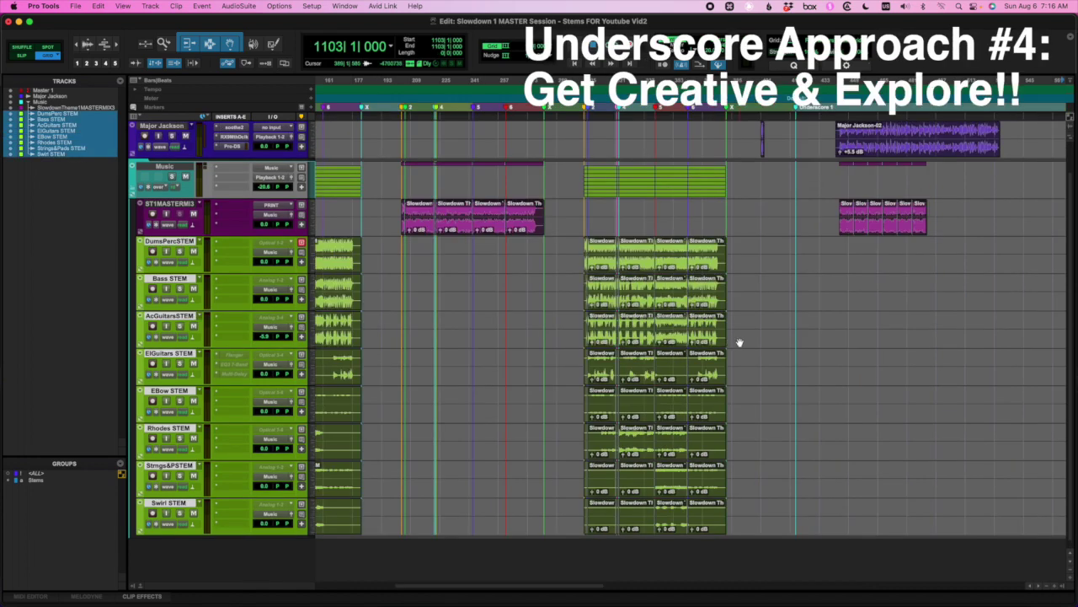
pyautogui.click(741, 342)
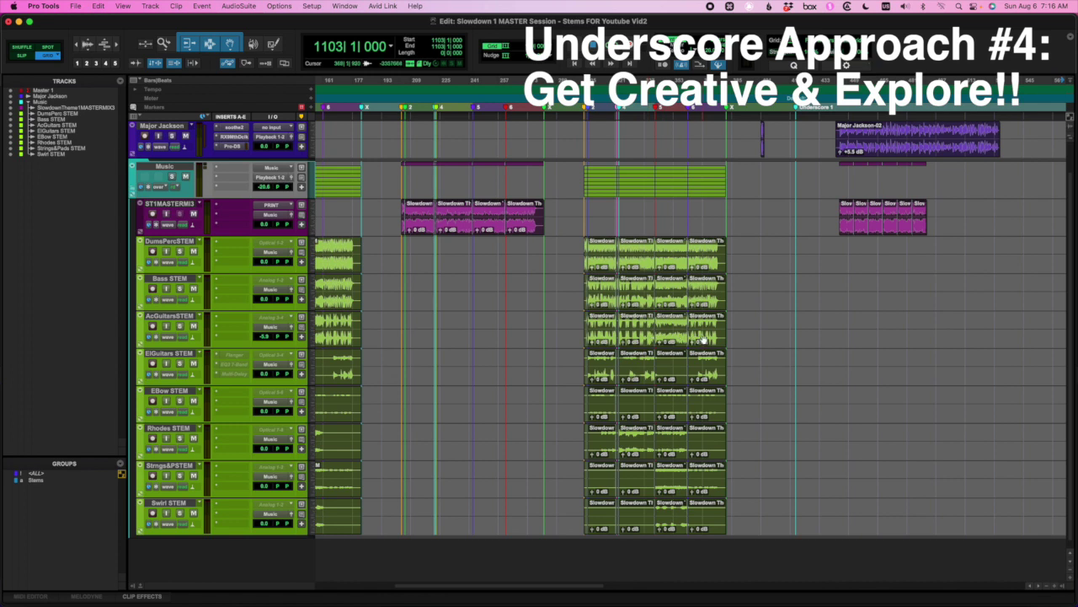
# Step: Copy the ElGuitars stem clip at bar 361 and paste it on the same track at bar 1104 in the Underscore 4 section
pyautogui.click(708, 380)
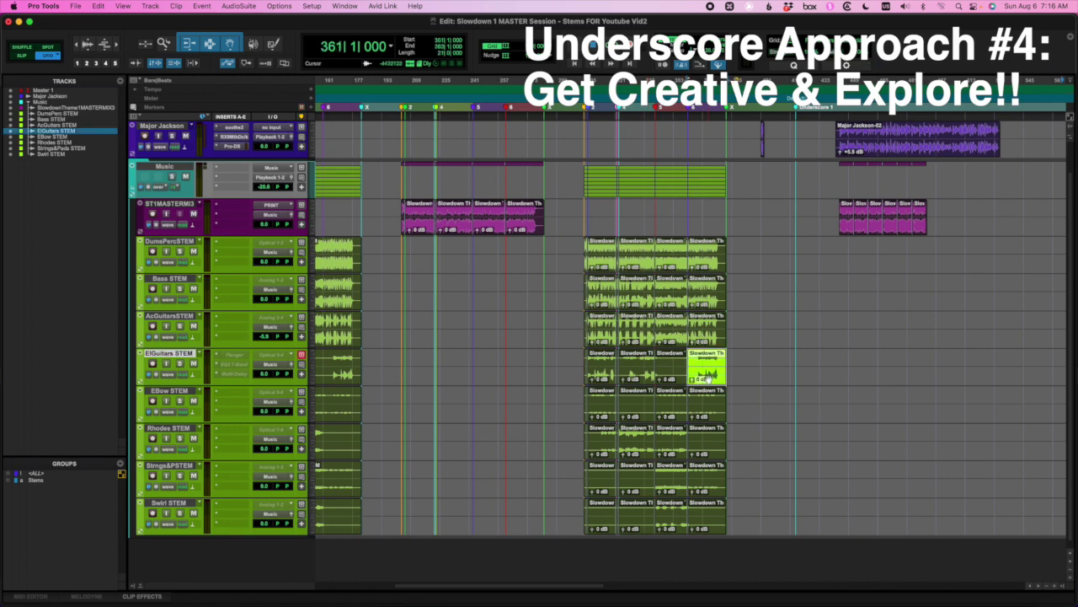
pyautogui.press('super+c')
pyautogui.hscroll(5, 709, 379)
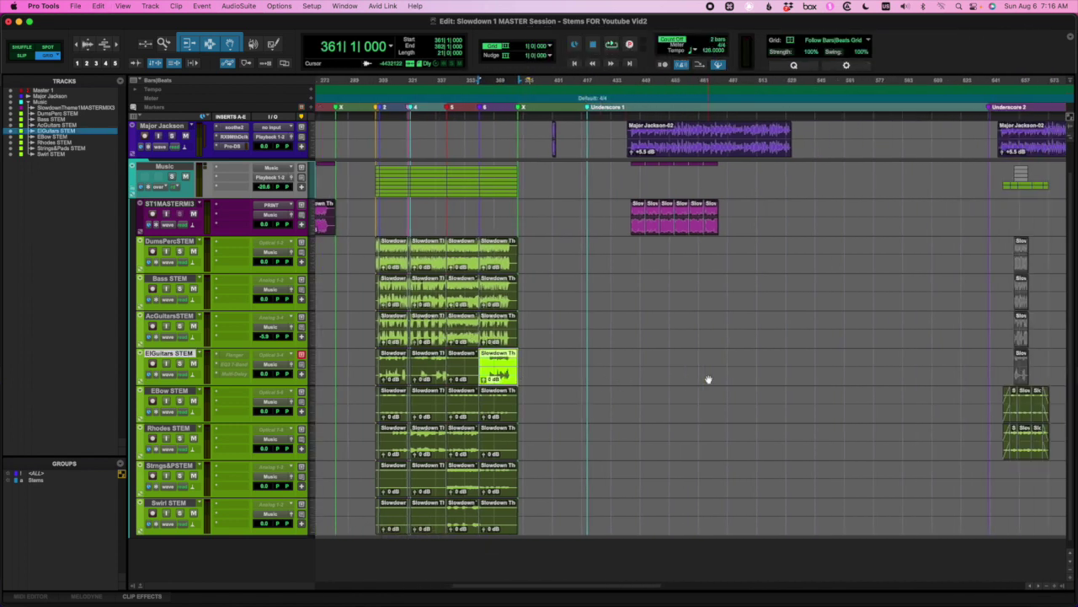
pyautogui.hscroll(15, 708, 380)
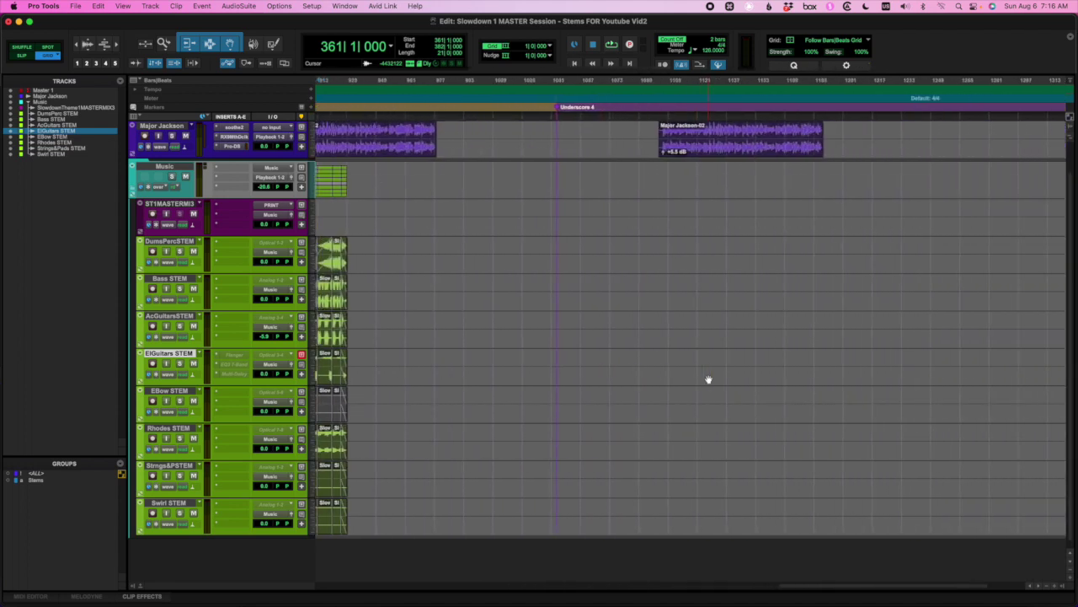
pyautogui.click(668, 323)
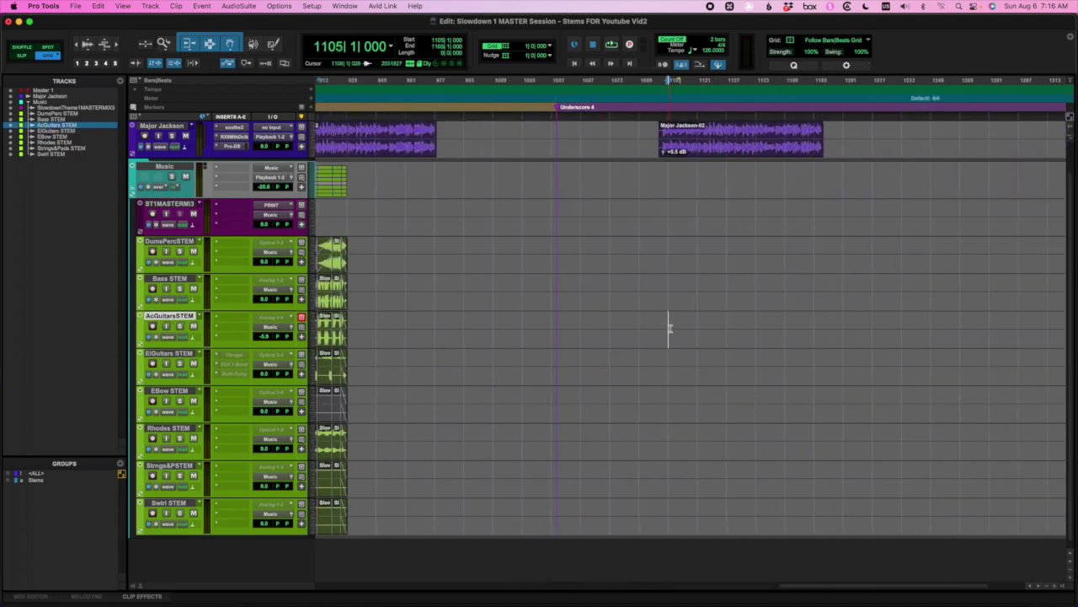
pyautogui.click(666, 355)
pyautogui.press('cmd+v')
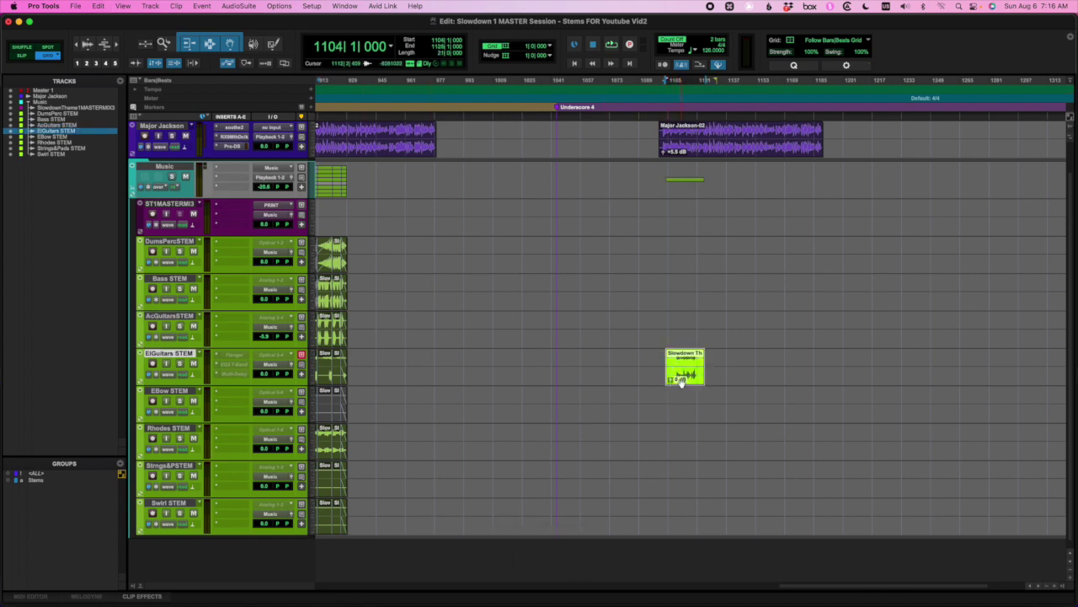
# Step: Reverse the pasted ElGuitars clip by rendering it with the AudioSuite Reverse process
pyautogui.click(236, 5)
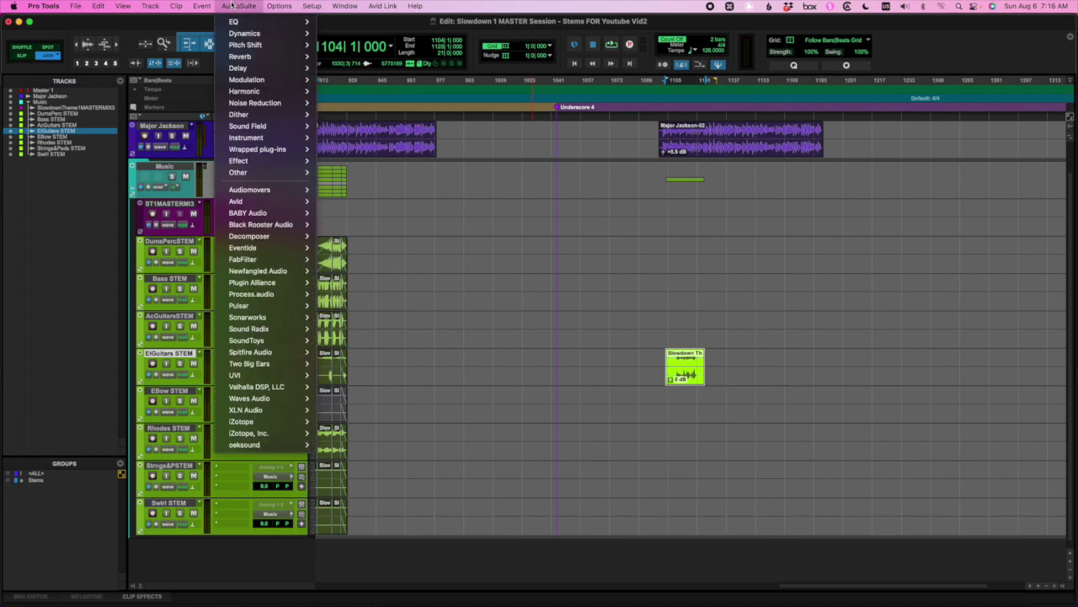
pyautogui.moveTo(278, 161)
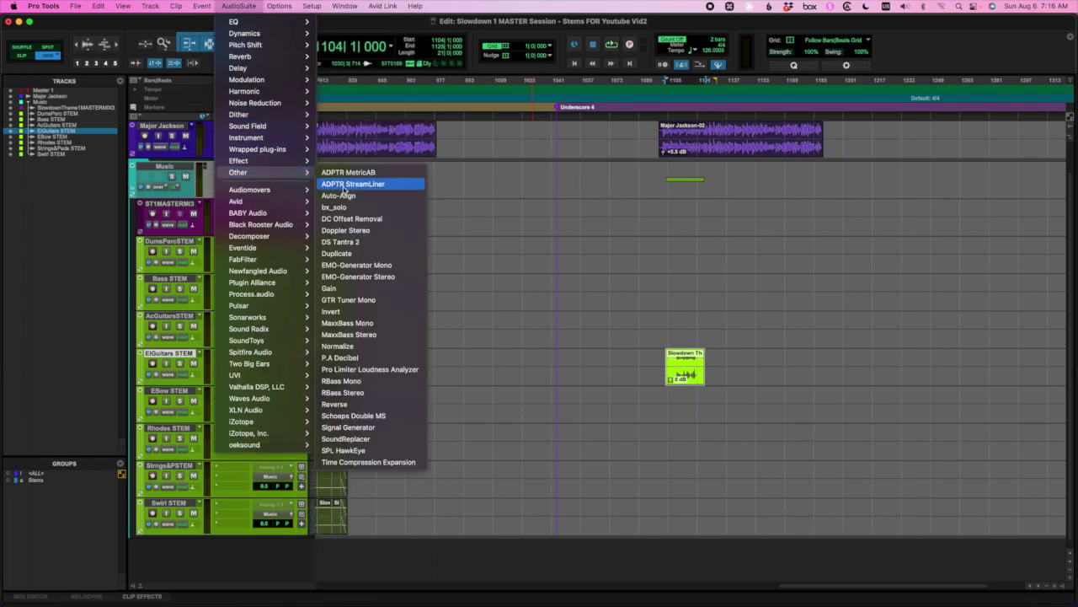
pyautogui.click(354, 404)
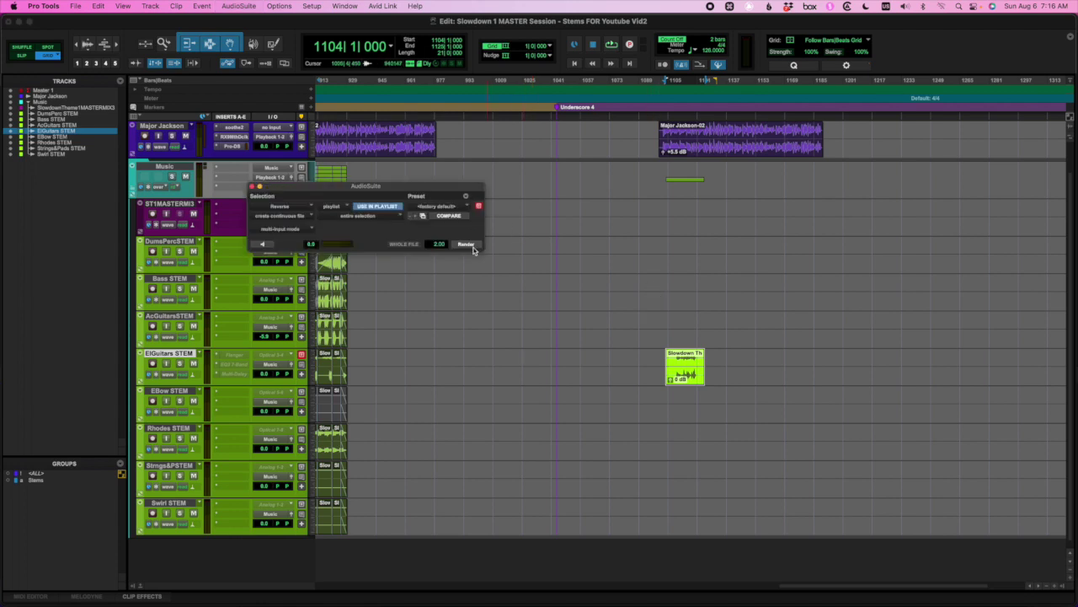
pyautogui.click(466, 244)
# Step: Play the reversed electric guitar clip from bar 1109 with the voice-over muted, and stop playback
pyautogui.click(674, 327)
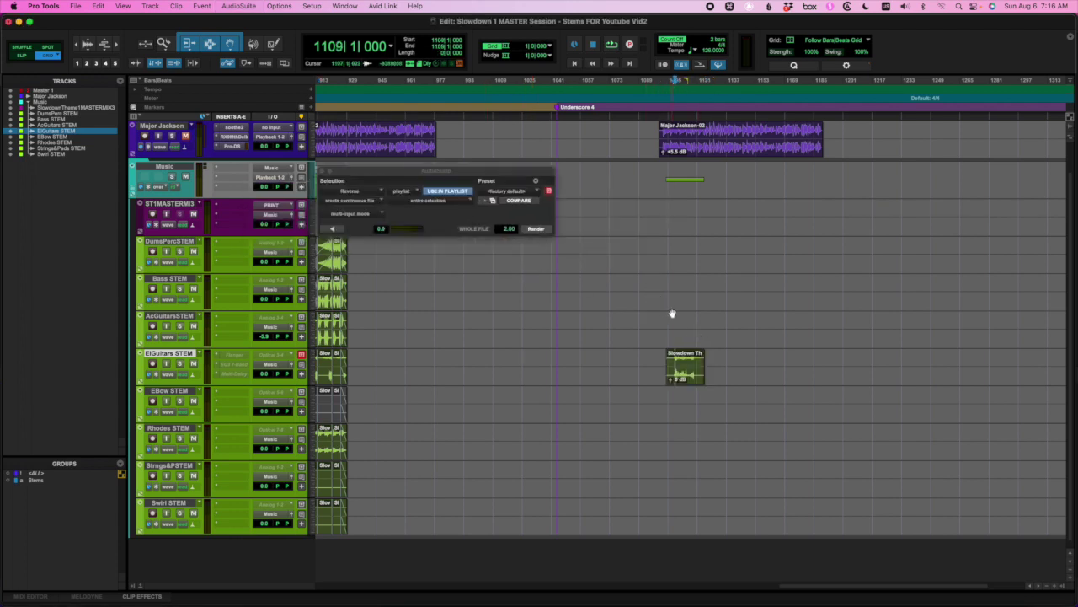
pyautogui.press('space')
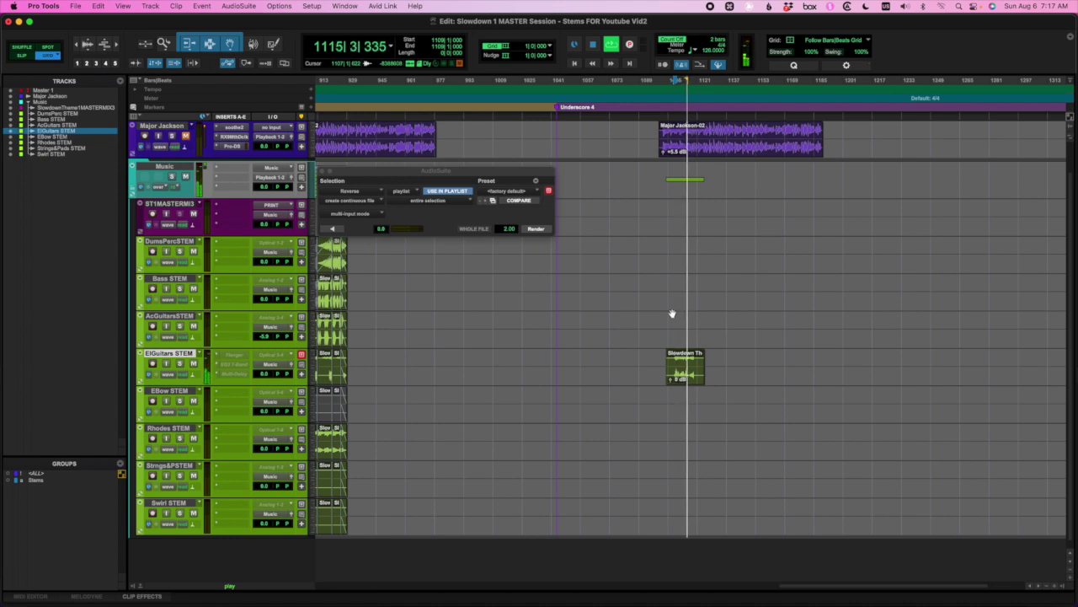
pyautogui.press('space')
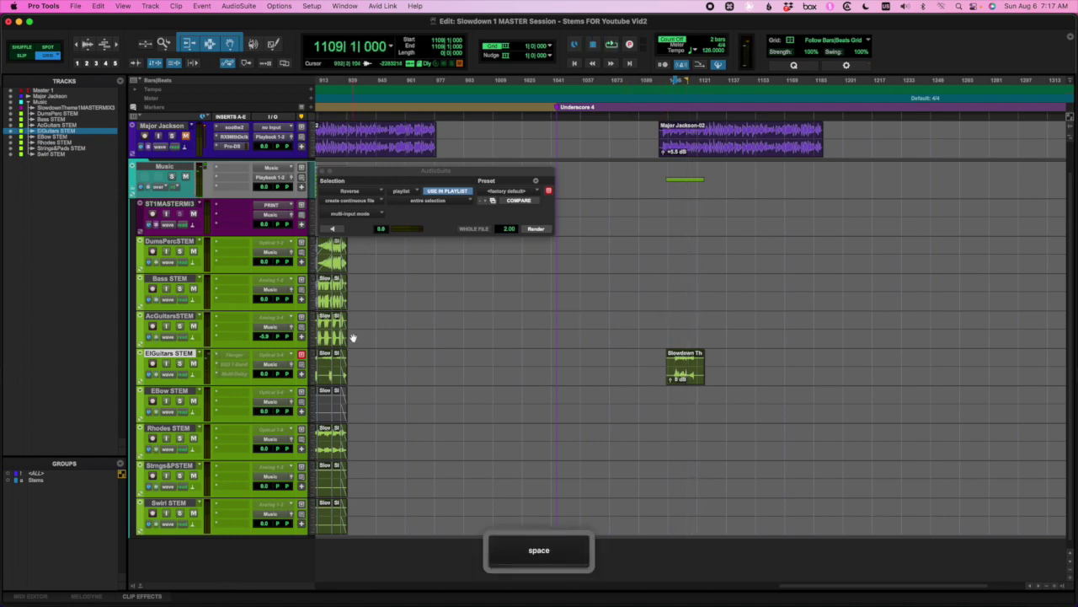
# Step: Activate the Flanger, EQ3 7-Band and Multi-Delay inserts on the ElGuitars stem, leaving the EQ and delay bypassed
pyautogui.press('ctrl')
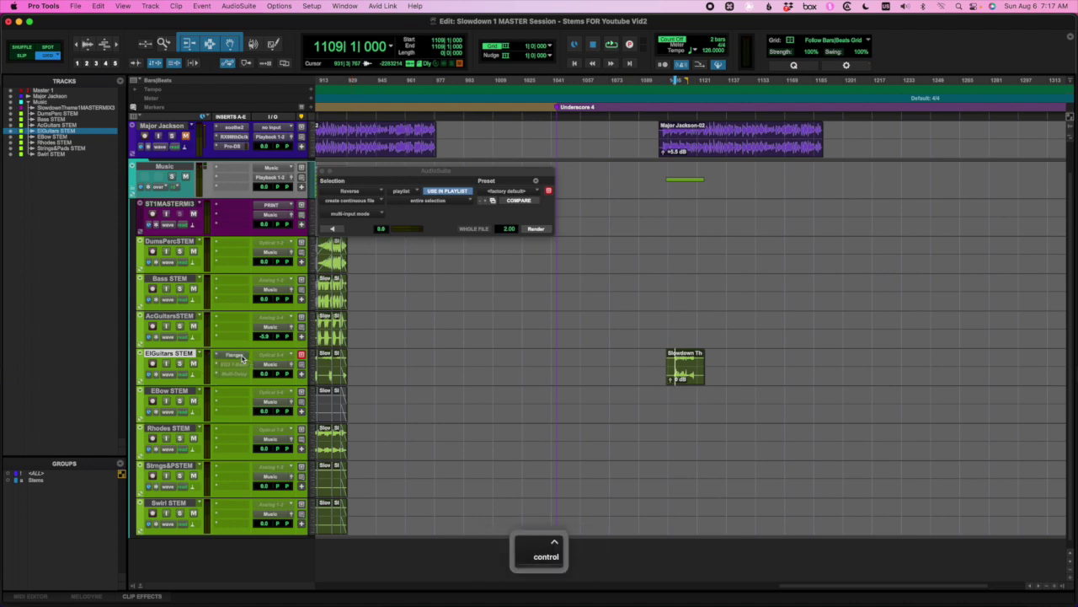
pyautogui.press('super')
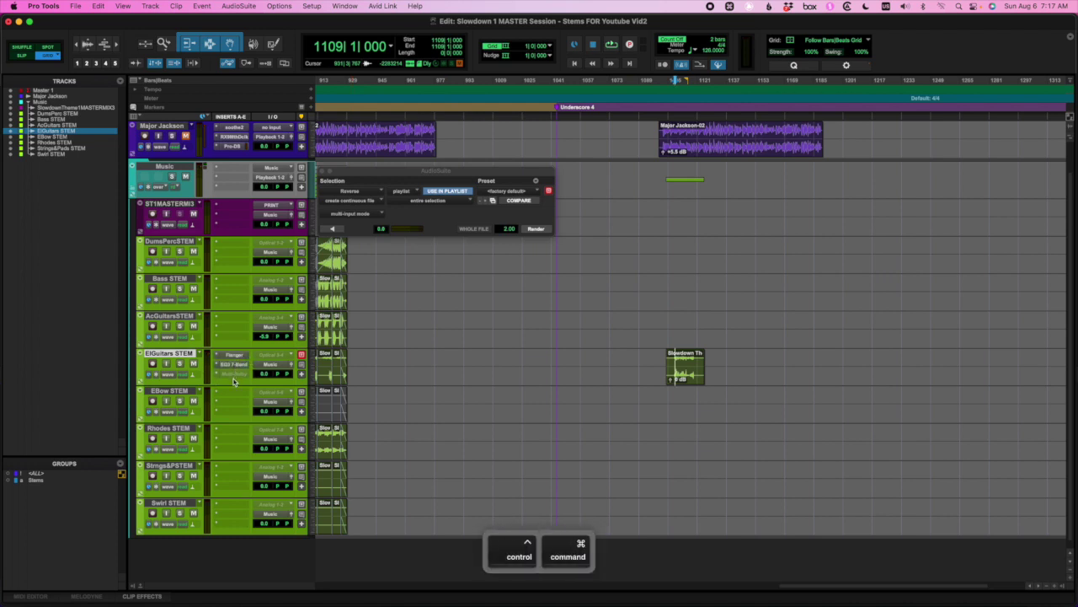
pyautogui.keyDown('ctrl'); pyautogui.keyDown('super'); pyautogui.click(235, 373); pyautogui.keyUp('super'); pyautogui.keyUp('ctrl')
pyautogui.keyDown('super'); pyautogui.click(236, 364); pyautogui.keyUp('super')
# Step: Raise the Flanger's depth and slightly raise its pre-delay on the ElGuitars stem while playing the reversed clip
pyautogui.click(236, 354)
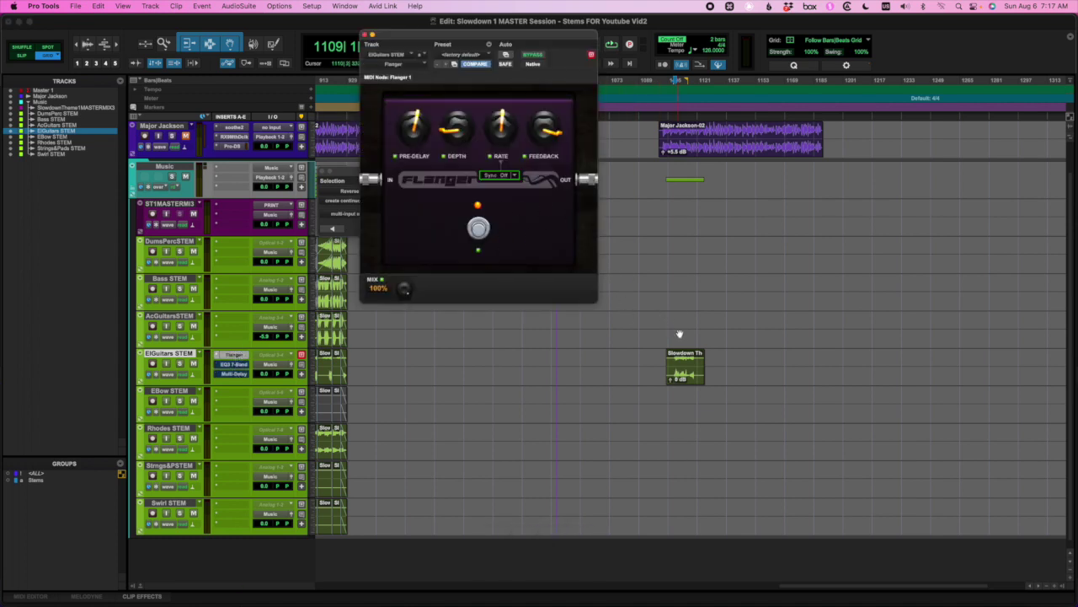
pyautogui.press('space')
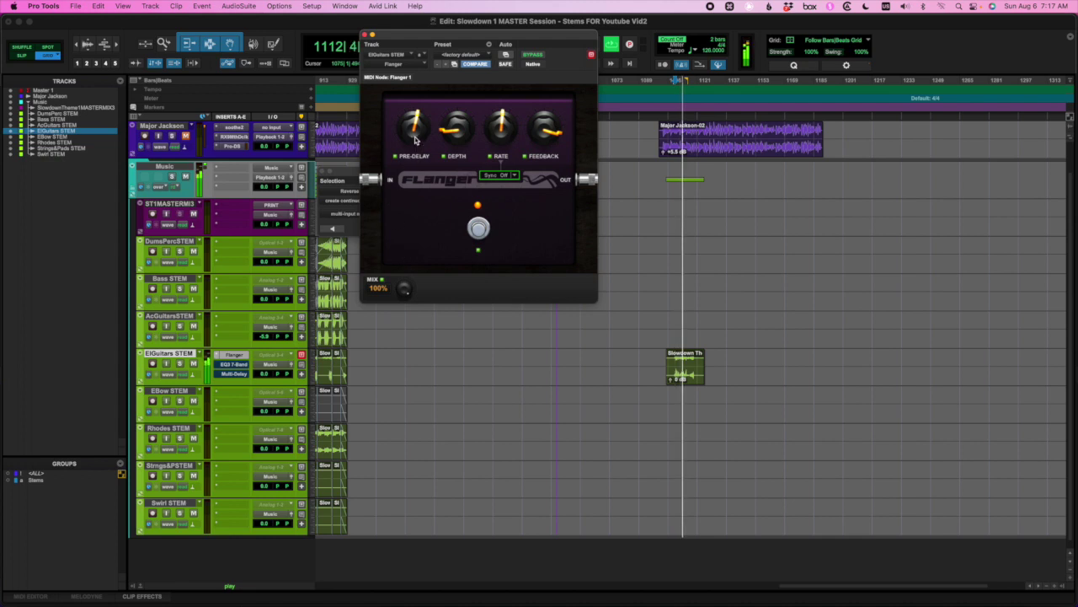
pyautogui.moveTo(414, 135); pyautogui.dragTo(414, 131)
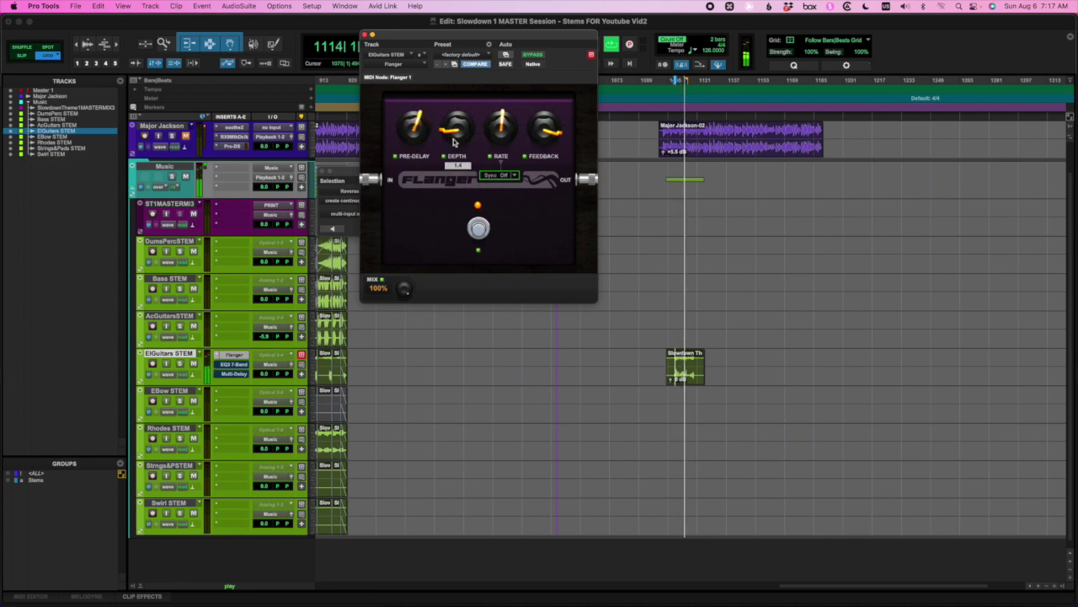
pyautogui.moveTo(412, 133)
pyautogui.mouseDown()
pyautogui.moveTo(413, 148)
pyautogui.moveTo(411, 138)
pyautogui.mouseUp()
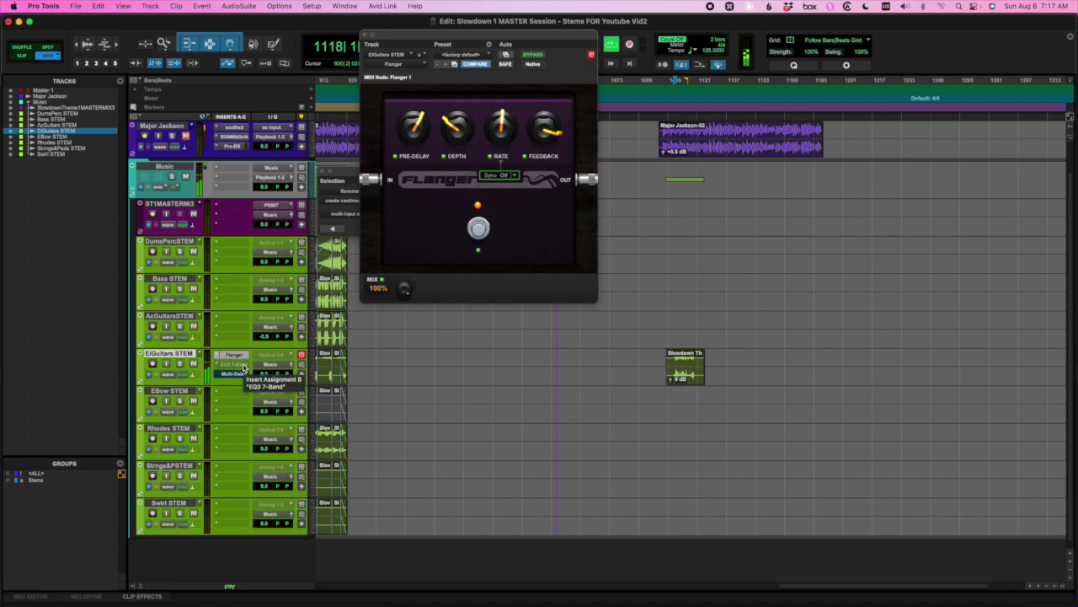
# Step: Enable the EQ3 7-Band and Multi-Delay on the ElGuitars stem while auditioning the reversed clip, and stop playback
pyautogui.press('super')
pyautogui.keyDown('super'); pyautogui.click(244, 366); pyautogui.keyUp('super')
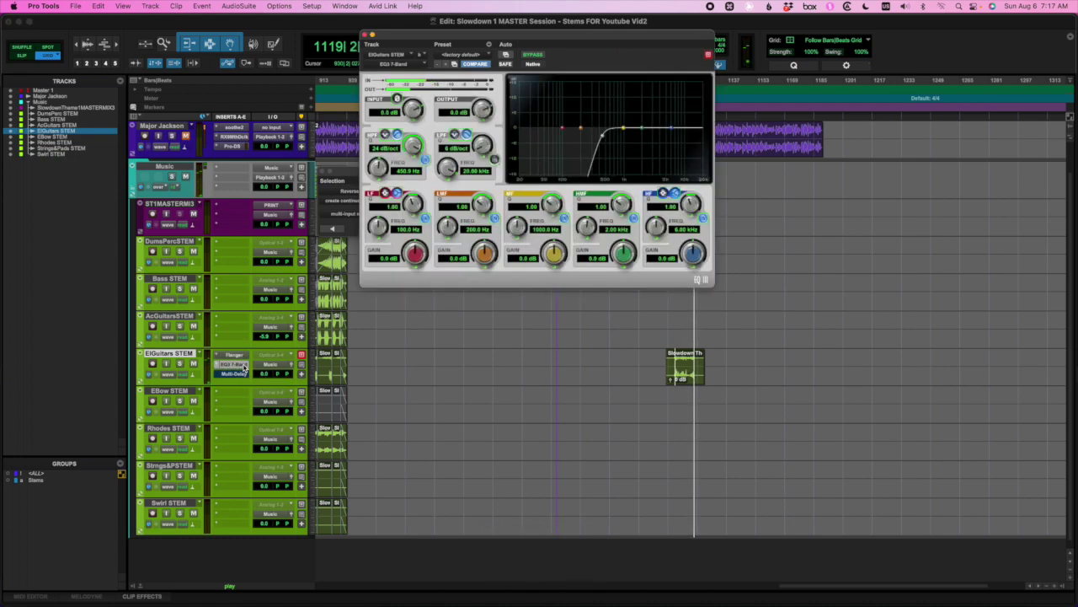
pyautogui.moveTo(616, 34); pyautogui.dragTo(588, 32)
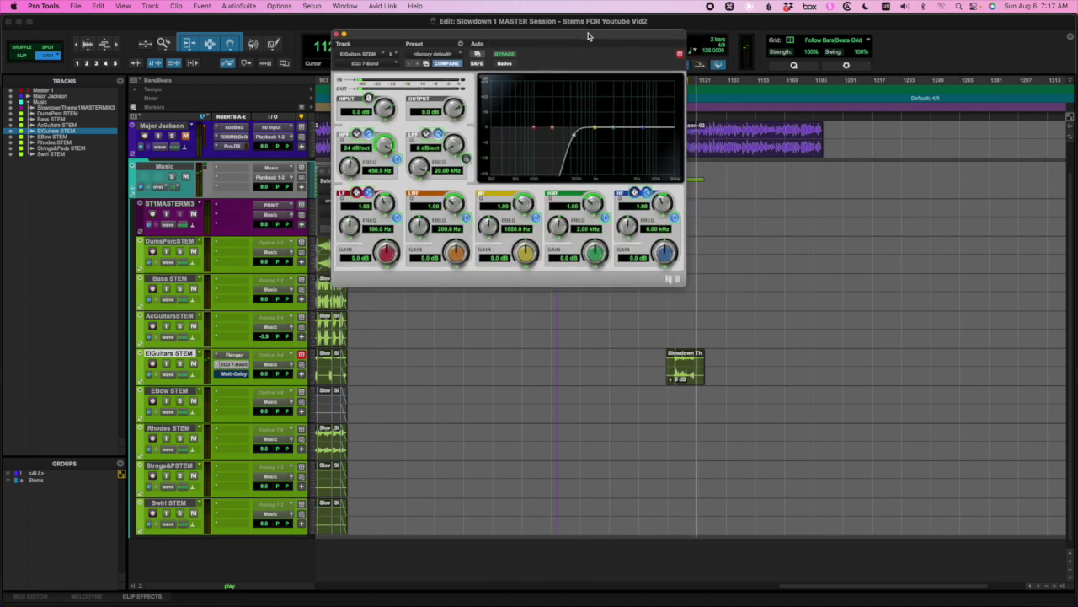
pyautogui.press('space')
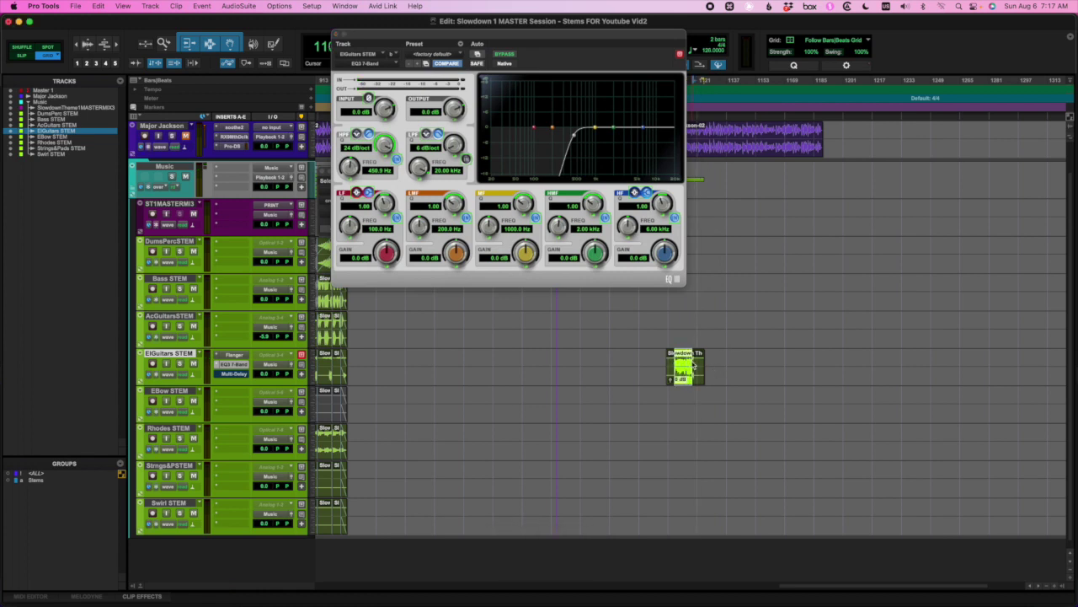
pyautogui.press('space')
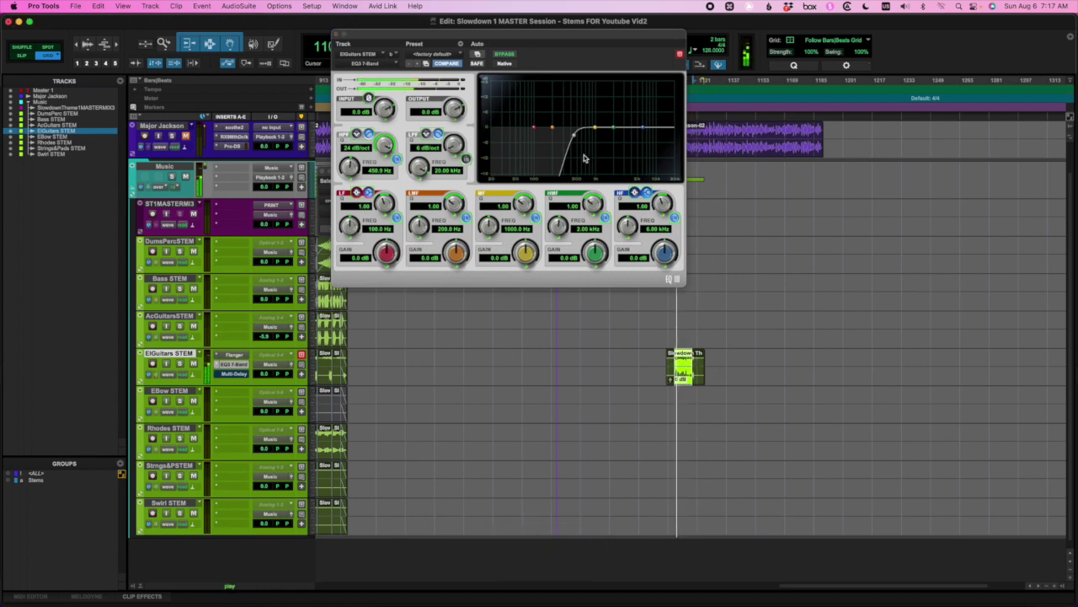
pyautogui.click(240, 375)
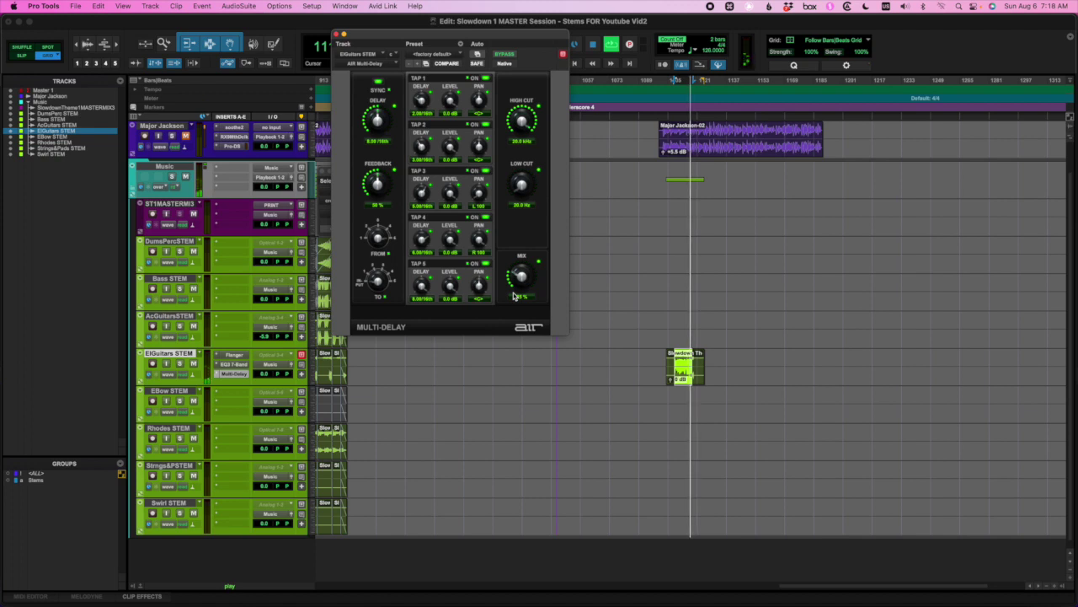
pyautogui.press('space')
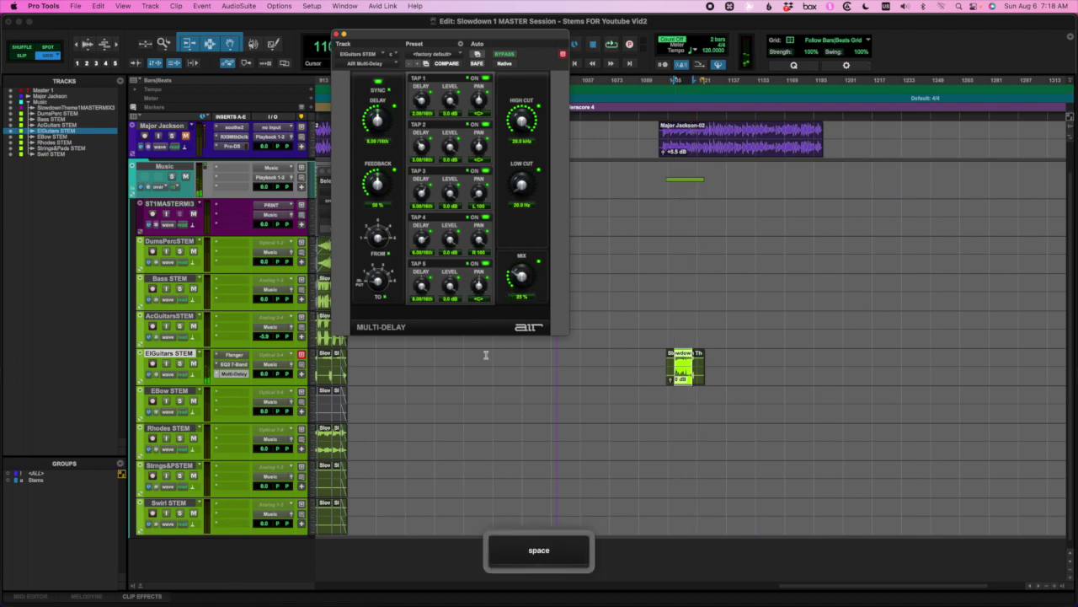
# Step: Copy the Strings&Pads and Swirl stem clips at marker 5 of the original arrangement
pyautogui.scroll(2, 493, 371)
pyautogui.hscroll(-6, 493, 370)
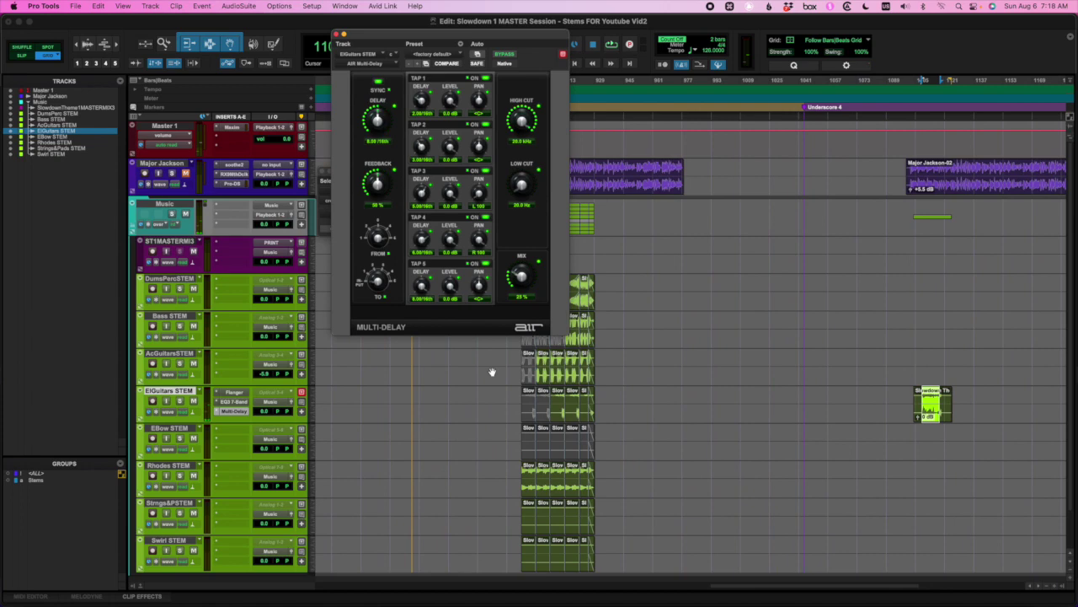
pyautogui.hscroll(-5, 492, 371)
pyautogui.hscroll(-10, 492, 372)
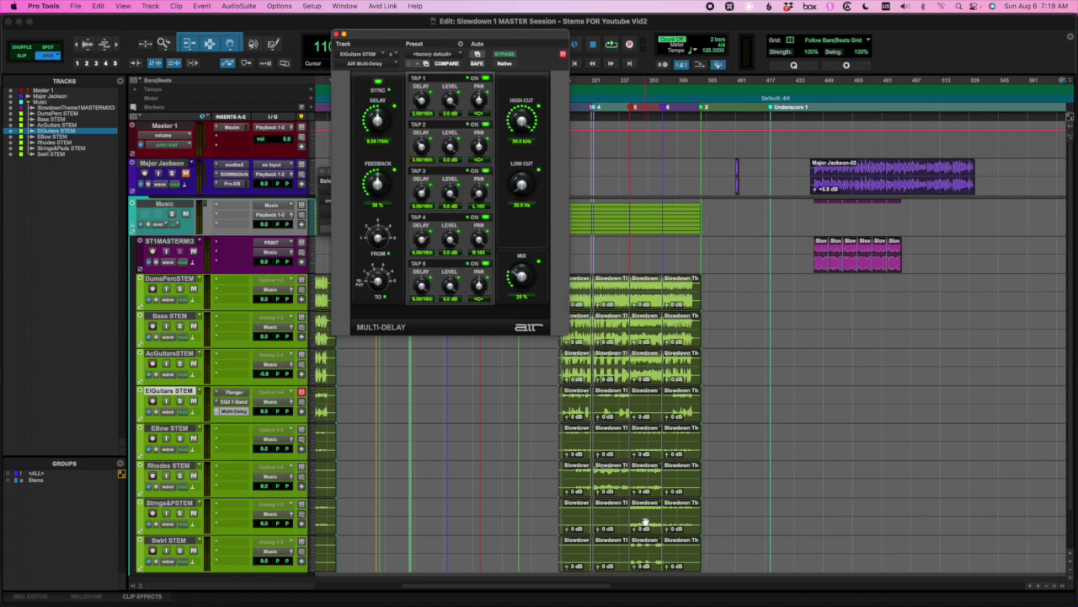
pyautogui.click(646, 521)
pyautogui.press('shift')
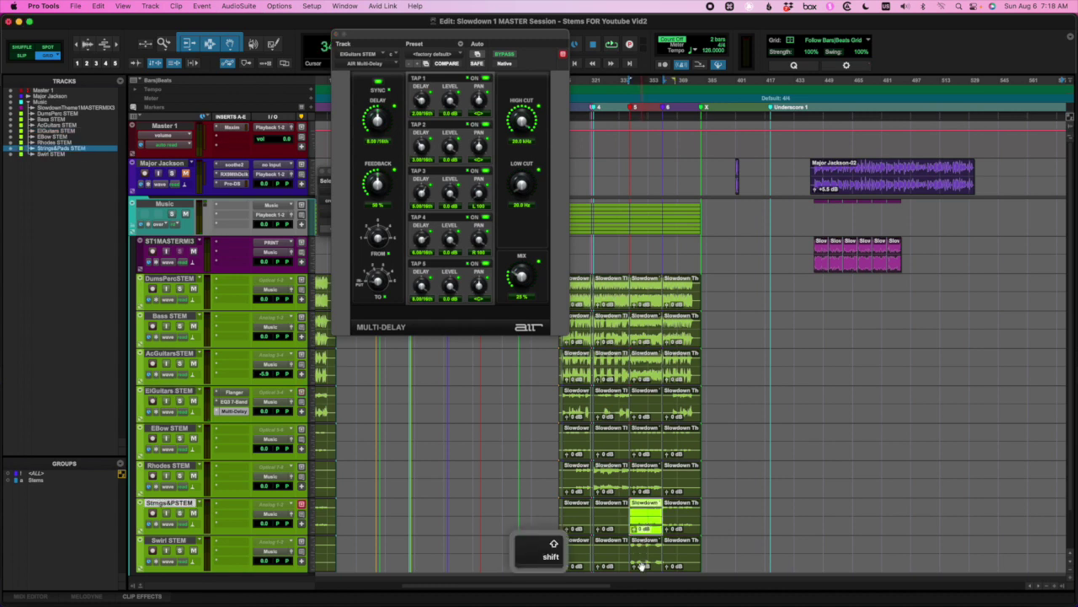
pyautogui.keyDown('shift'); pyautogui.click(641, 565); pyautogui.keyUp('shift')
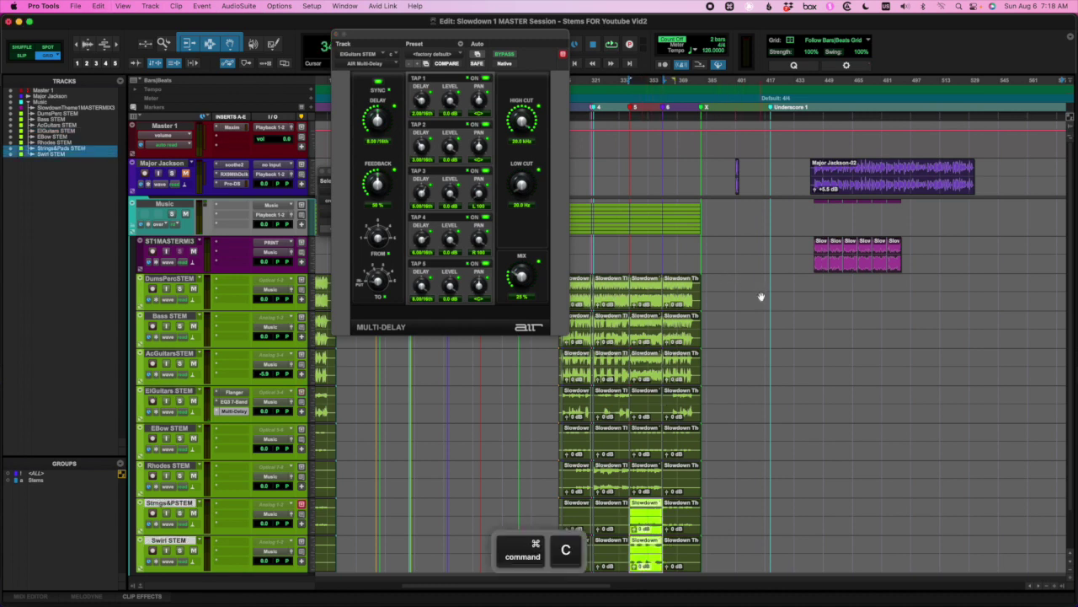
pyautogui.press('super+bracketleft')
# Step: Paste the copied Strings&Pads and Swirl clips on their own tracks beneath the reversed guitar clip in the Underscore 4 section
pyautogui.hscroll(10, 761, 296)
pyautogui.scroll(2, 761, 297)
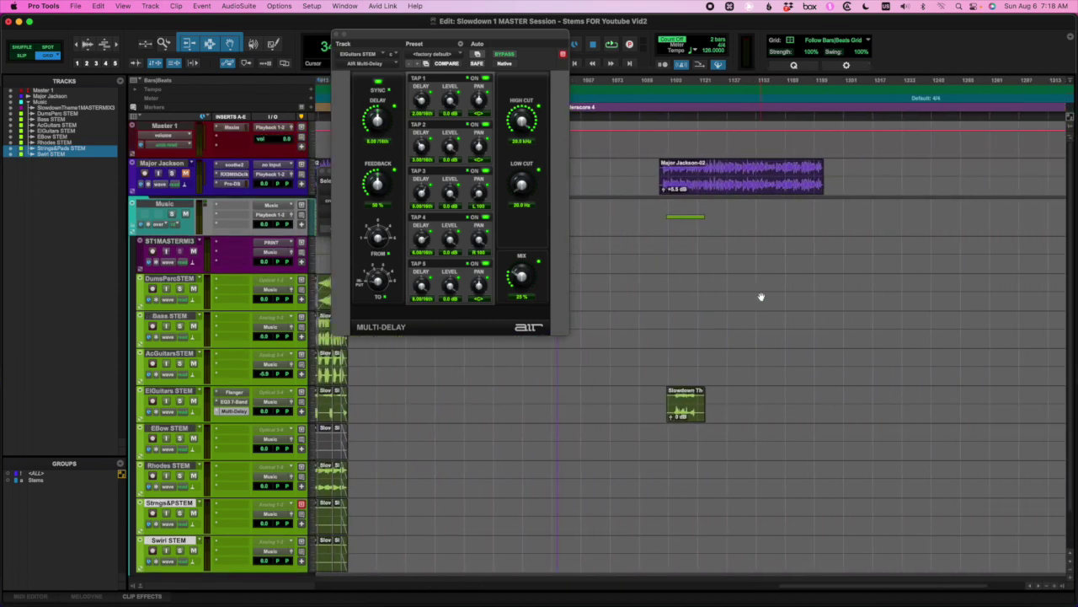
pyautogui.moveTo(670, 503); pyautogui.dragTo(715, 560)
pyautogui.press('super')
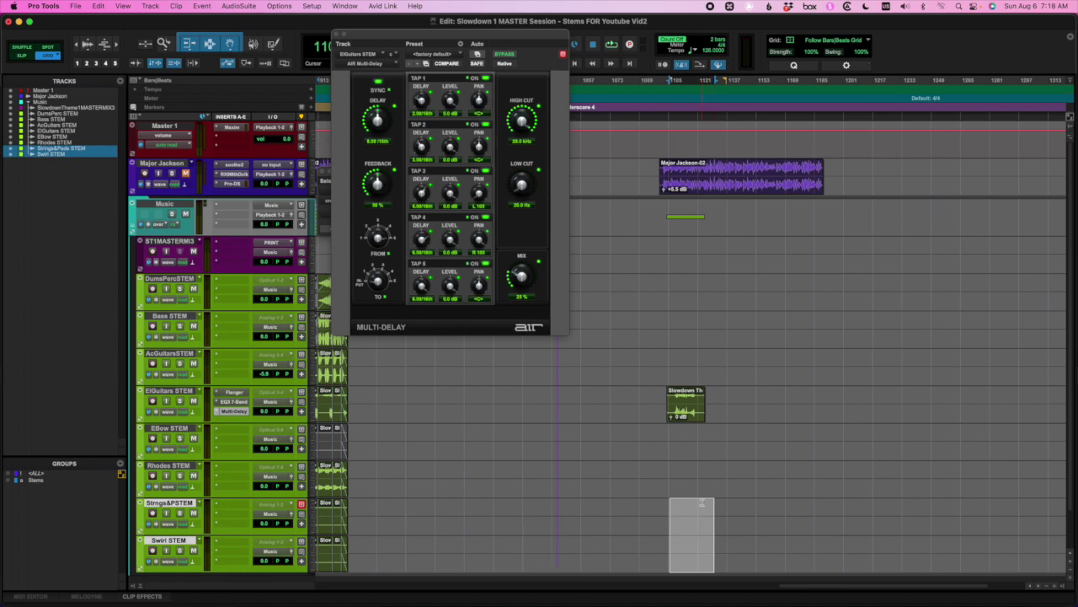
pyautogui.press('super+v')
# Step: Lower the Strings&Pads stem volume to -22.8 dB and audition the layered stems from the start of the pasted clips
pyautogui.click(670, 473)
pyautogui.press('space')
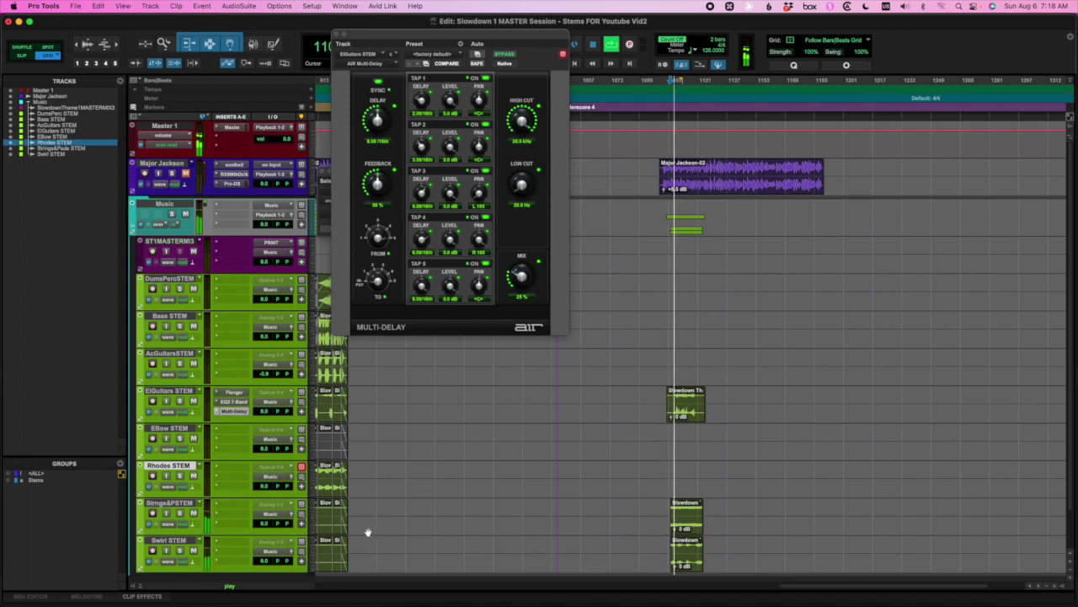
pyautogui.press('space')
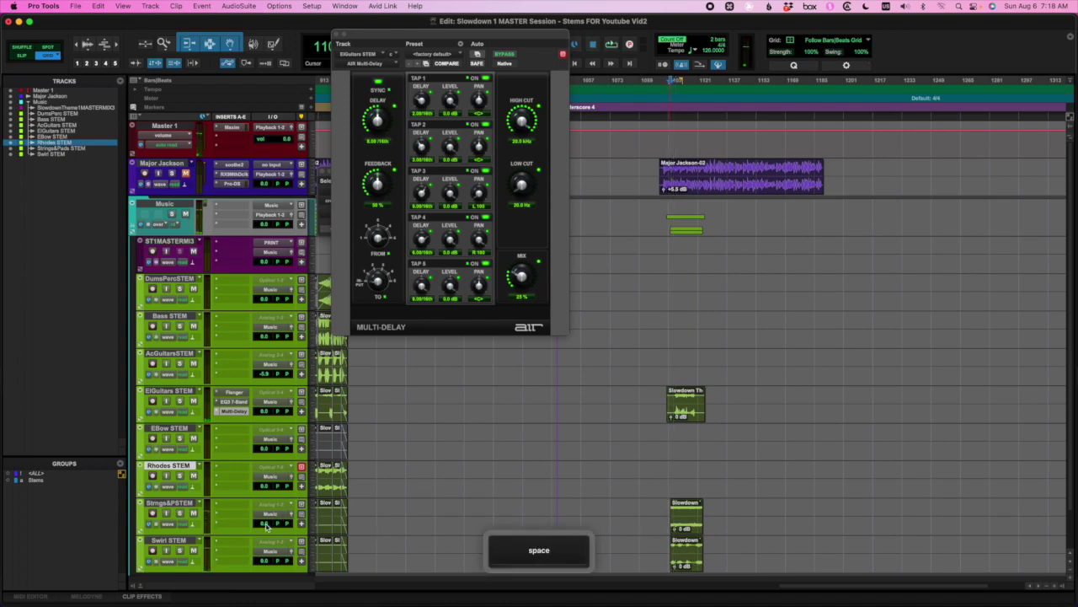
pyautogui.moveTo(265, 525); pyautogui.dragTo(265, 545)
pyautogui.press('space')
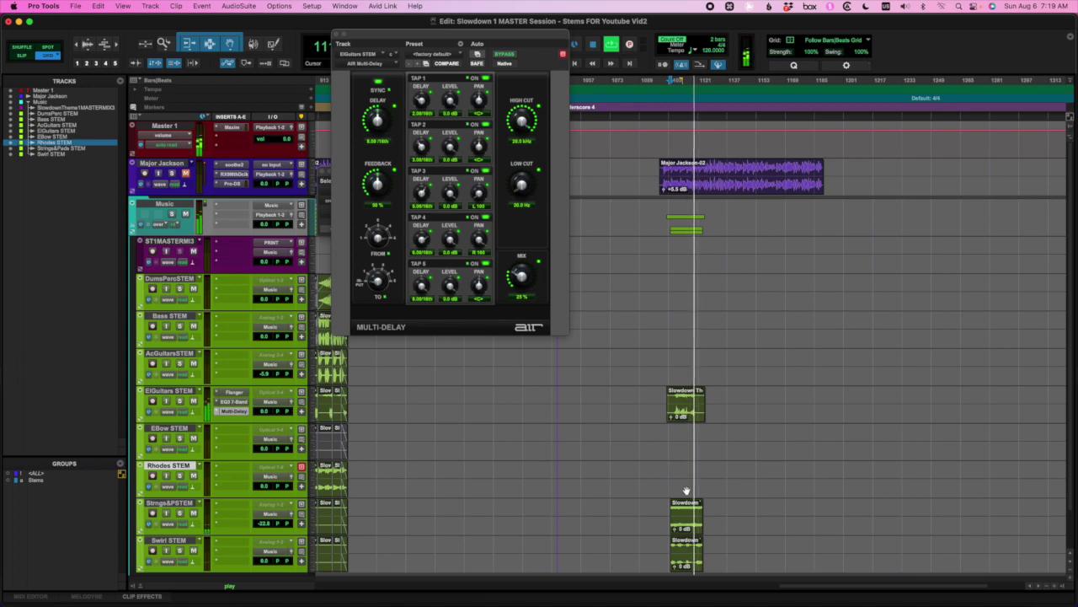
pyautogui.press('space')
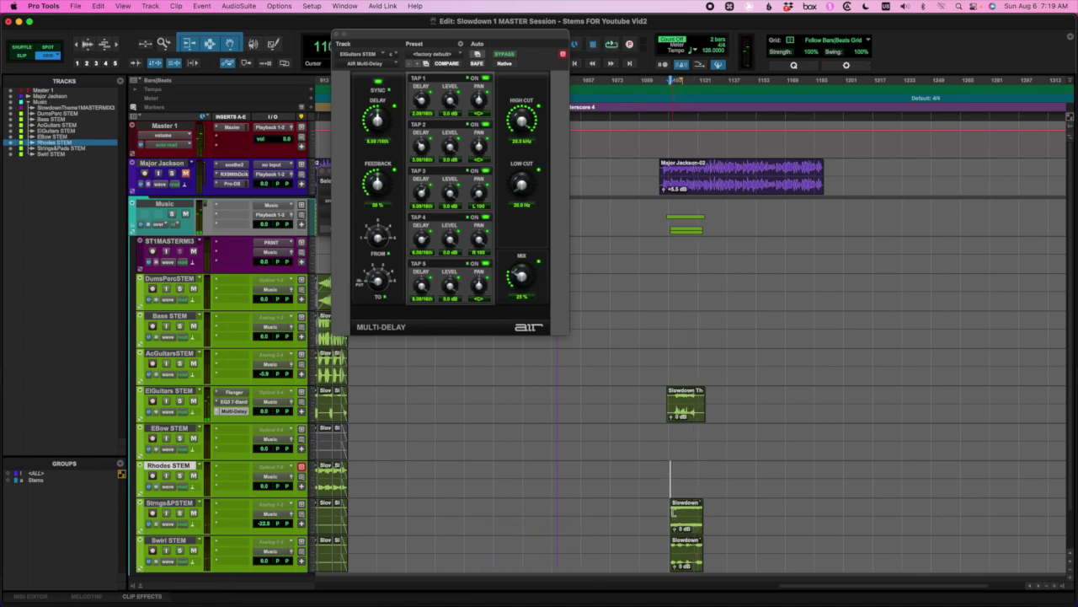
# Step: Trim the start of the reversed ElGuitars clip to about bar 1105, near the start of the strings and swirl clips
pyautogui.scroll(5, 673, 472)
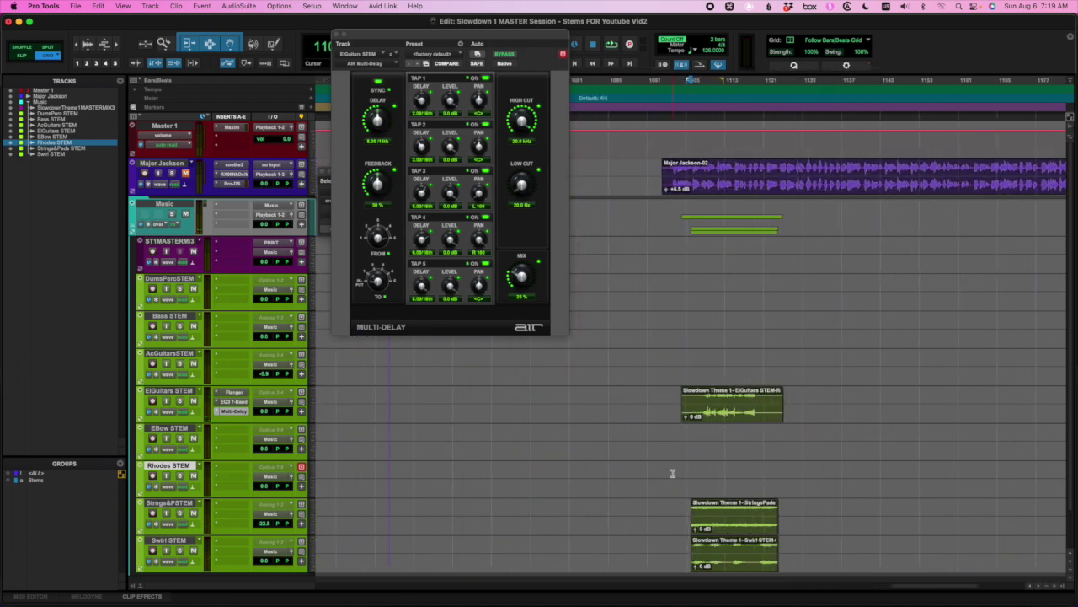
pyautogui.moveTo(794, 419); pyautogui.dragTo(766, 419)
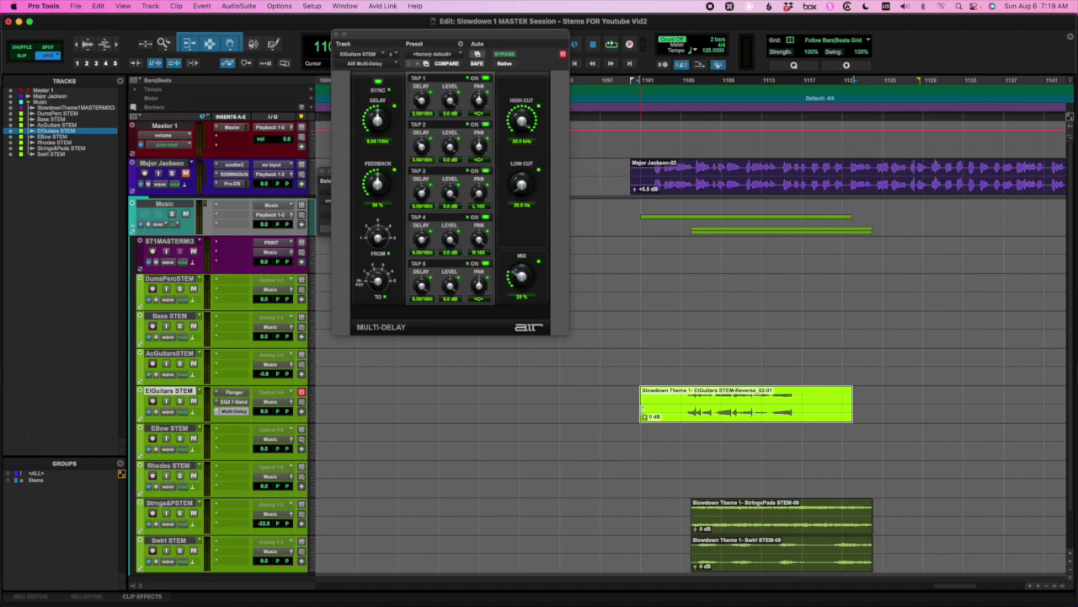
pyautogui.moveTo(643, 403); pyautogui.dragTo(689, 416)
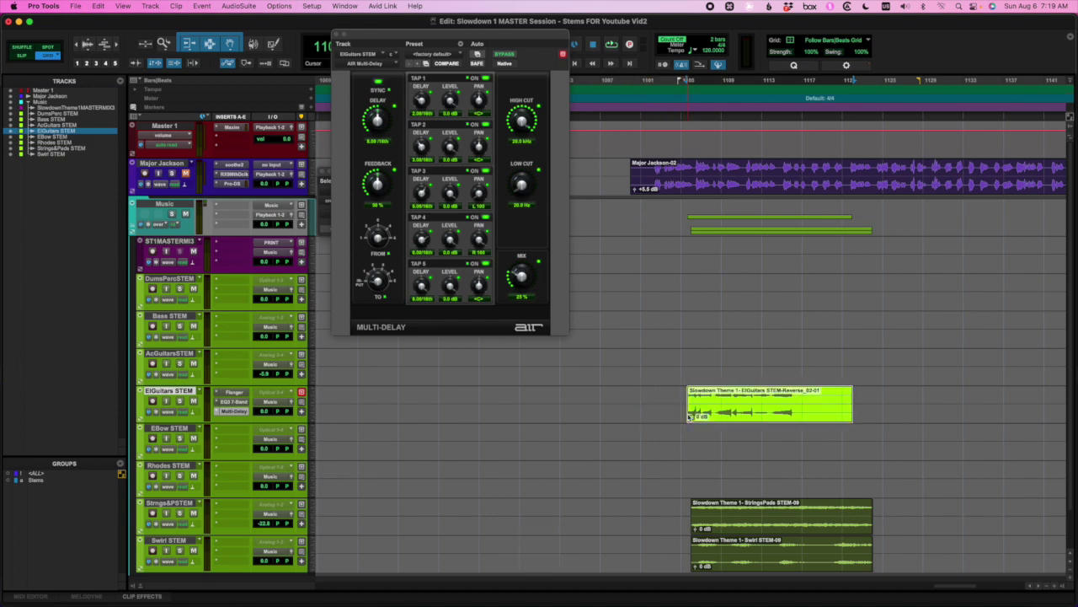
# Step: Add short fade-ins to the start of the Strings&Pads, Swirl and reversed ElGuitars clips
pyautogui.click(692, 503)
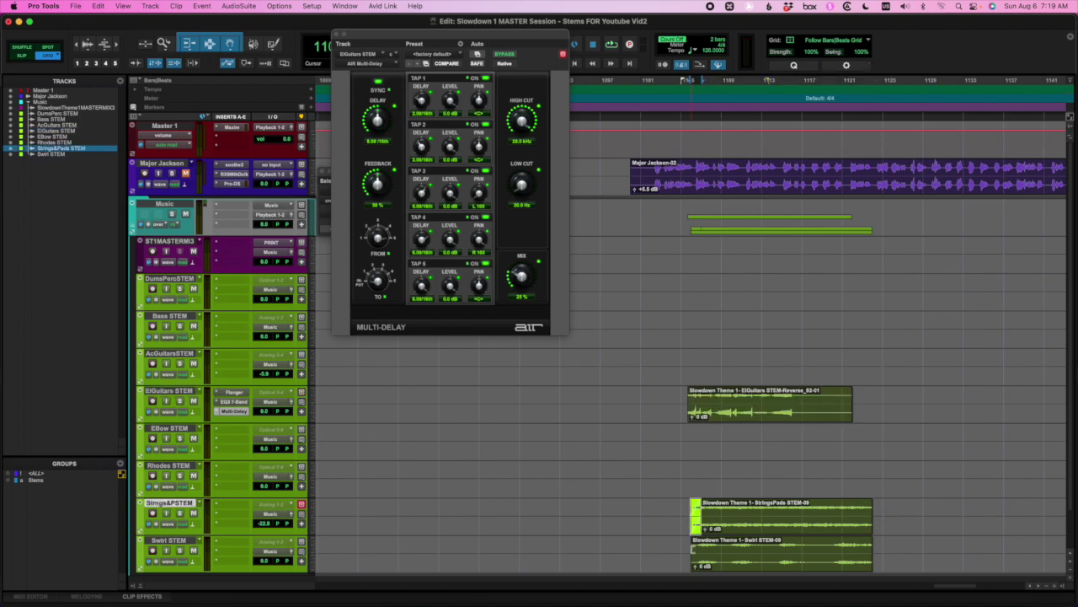
pyautogui.click(696, 546)
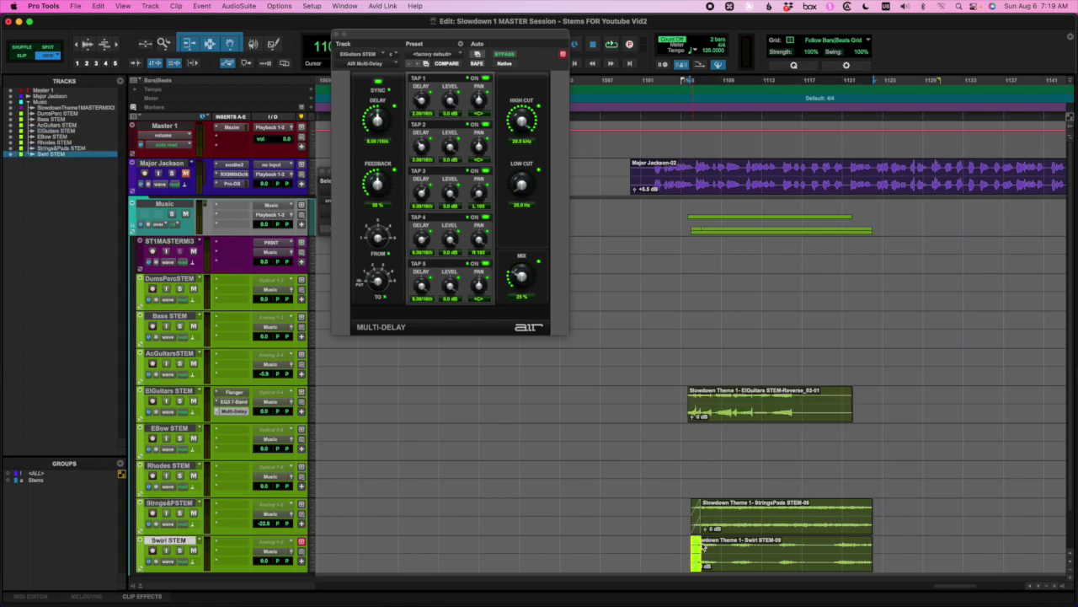
pyautogui.click(703, 546)
pyautogui.click(692, 392)
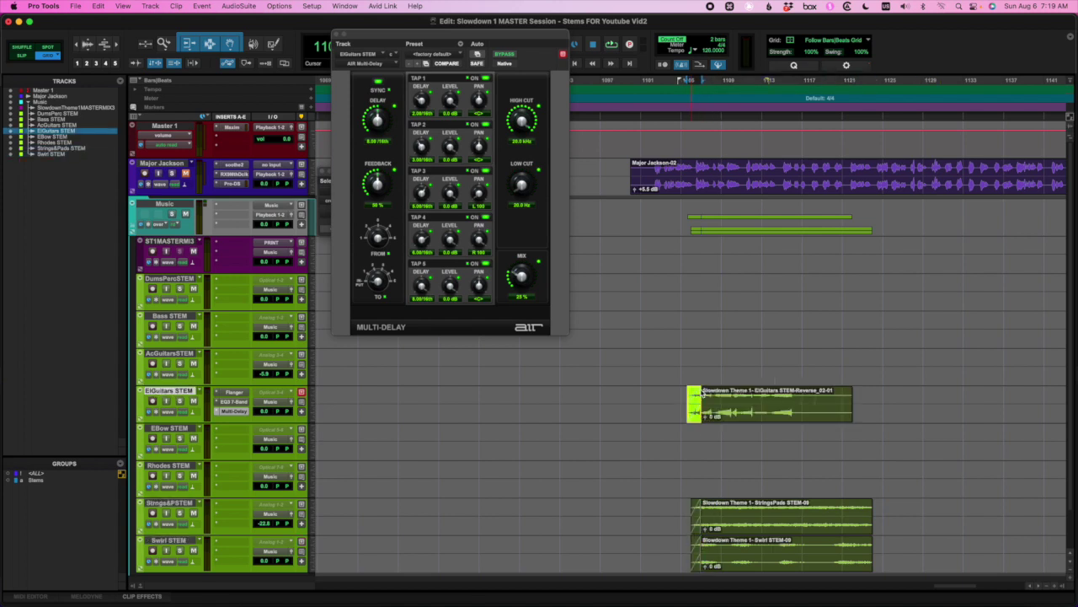
# Step: Trim the end of the reversed ElGuitars clip to about bar 1115 and duplicate the clip directly after itself
pyautogui.moveTo(848, 402); pyautogui.dragTo(794, 419)
pyautogui.moveTo(866, 510)
pyautogui.mouseDown()
pyautogui.moveTo(797, 511)
pyautogui.moveTo(883, 510)
pyautogui.moveTo(869, 514)
pyautogui.mouseUp()
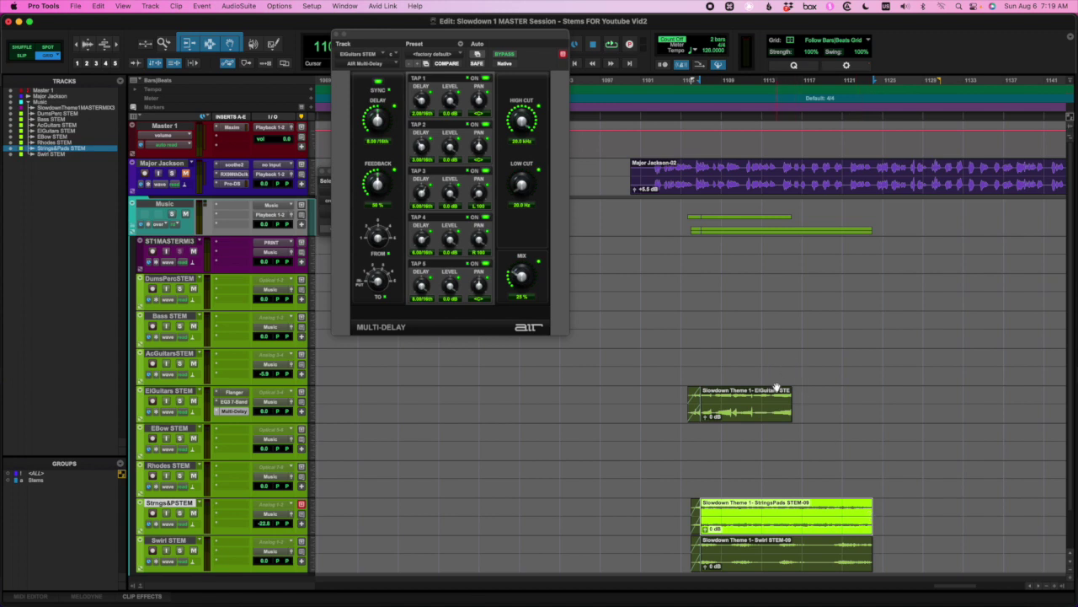
pyautogui.click(756, 412)
pyautogui.press('super')
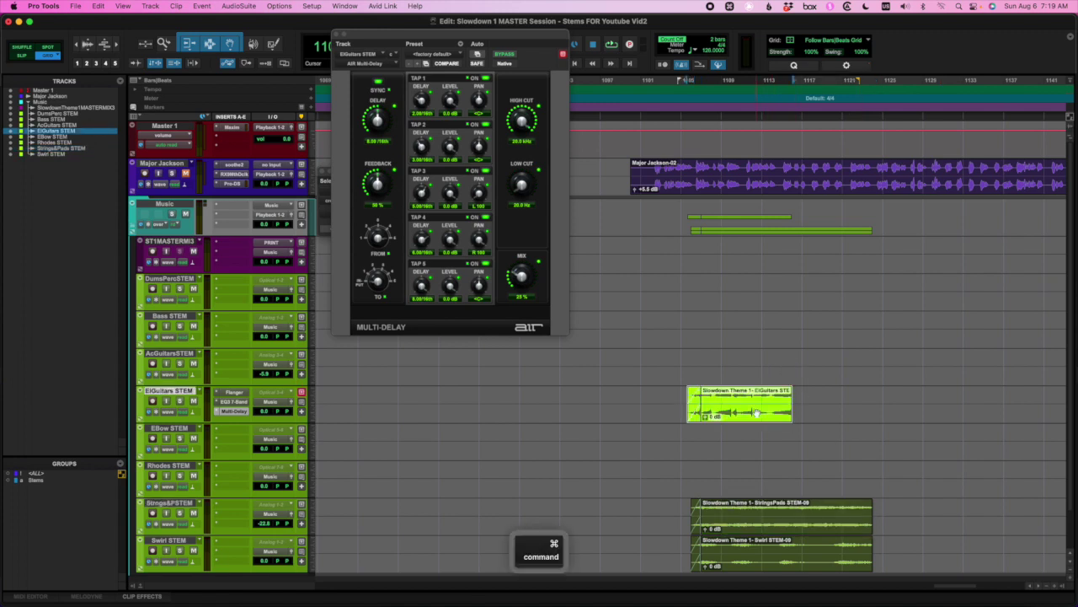
pyautogui.press('super+d')
# Step: Delete the fade-in on the duplicated ElGuitars clip and move the clip earlier to about bar 1114
pyautogui.click(795, 419)
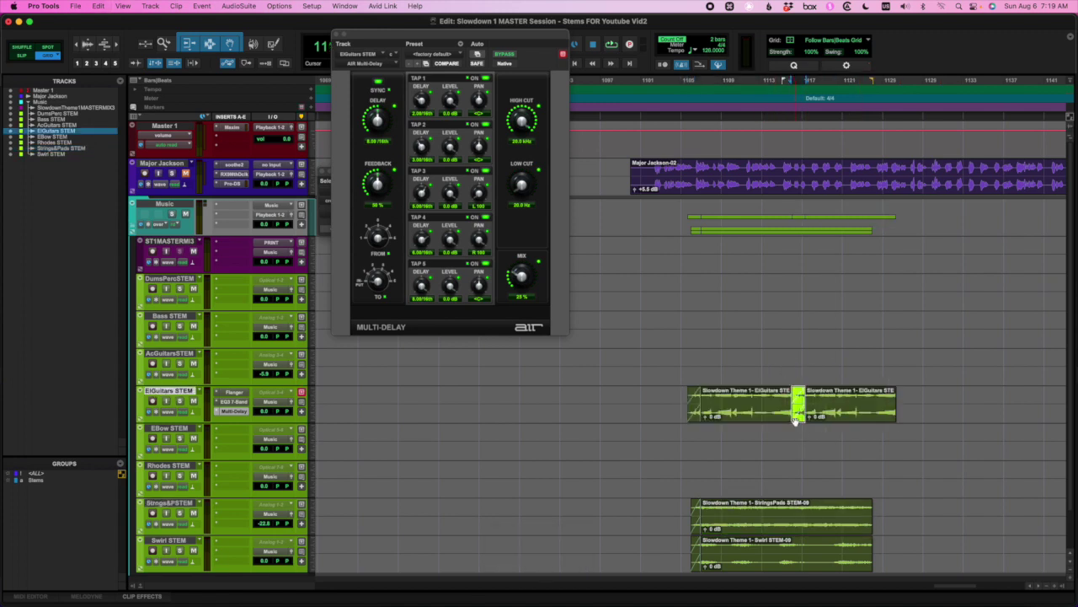
pyautogui.press('BackSpace')
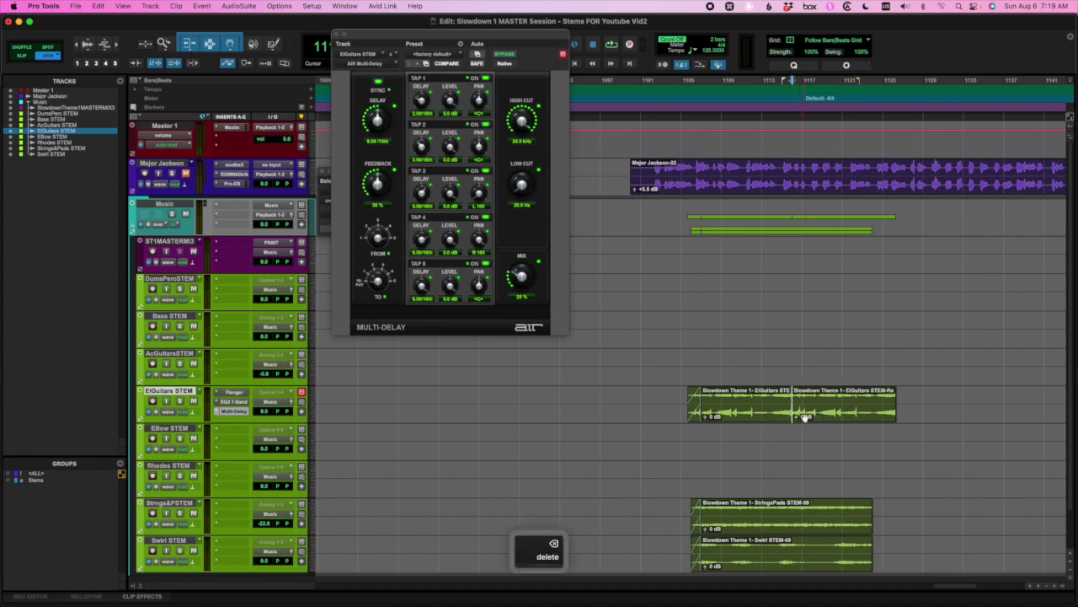
pyautogui.moveTo(805, 417); pyautogui.dragTo(785, 413)
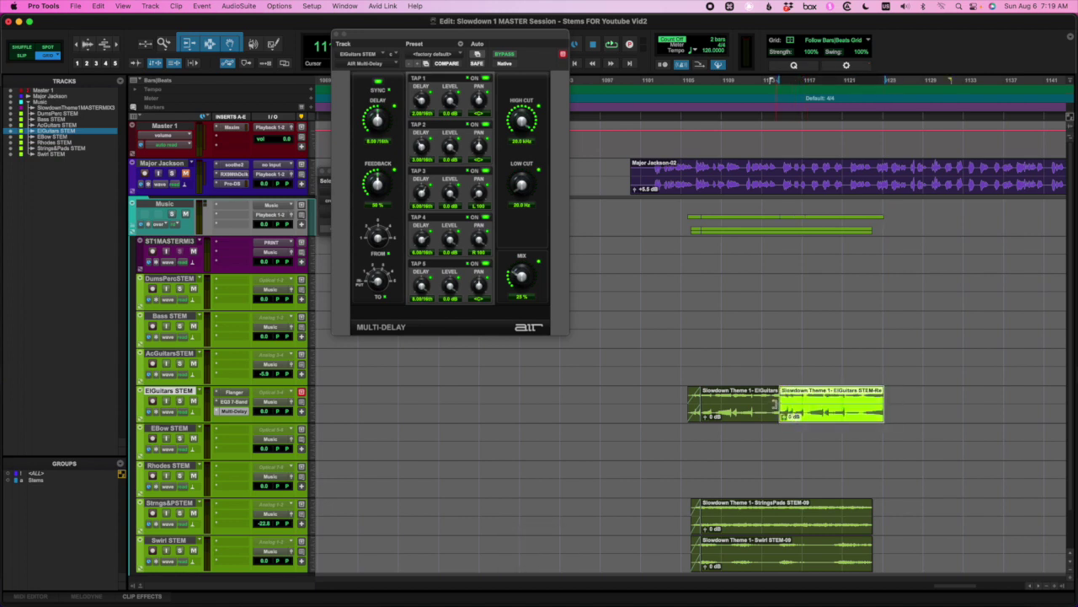
# Step: Shift the boundary between the two reversed ElGuitars clips slightly later and crossfade the join
pyautogui.press('super+z')
pyautogui.press('super+z')
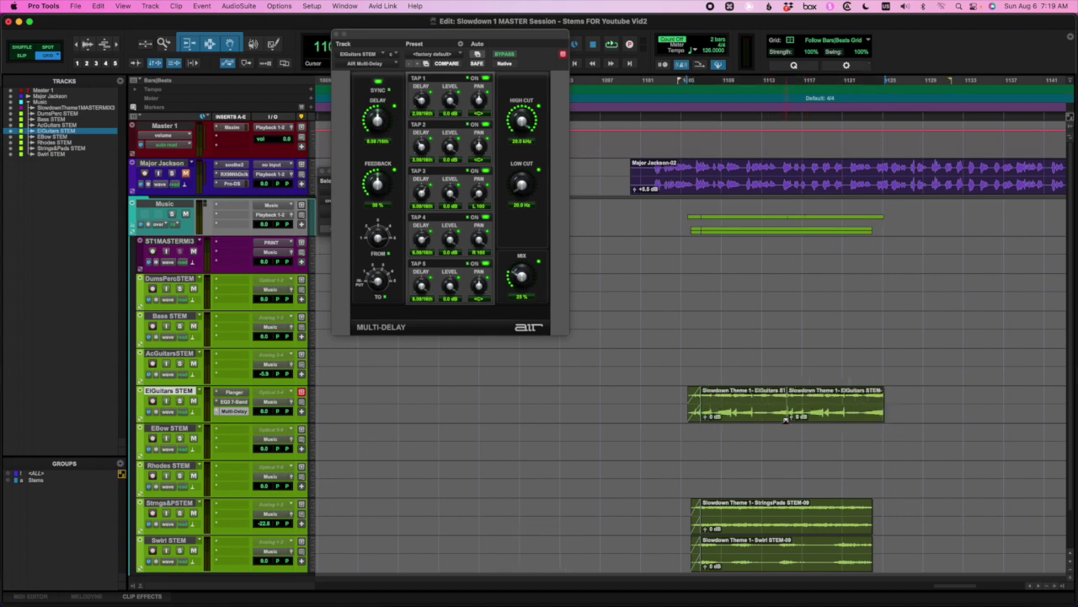
pyautogui.keyDown('super'); pyautogui.click(785, 418); pyautogui.keyUp('super')
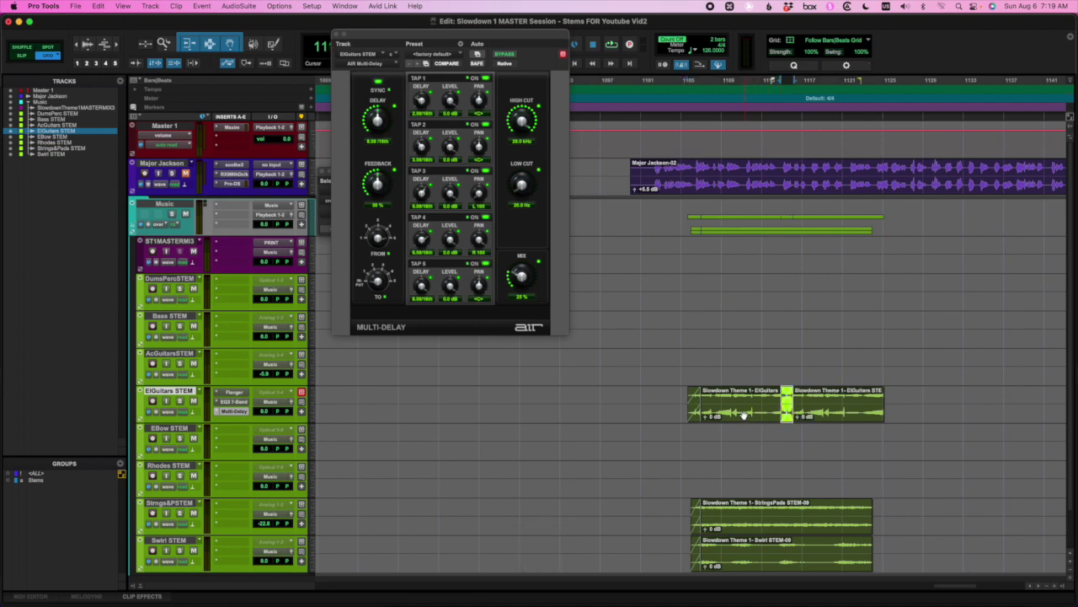
# Step: Duplicate the ElGuitars section from about bar 1108 to the end of the second clip and crossfade the new join
pyautogui.moveTo(716, 401); pyautogui.dragTo(865, 412)
pyautogui.hotkey('shift', 'Tab')
pyautogui.press('super')
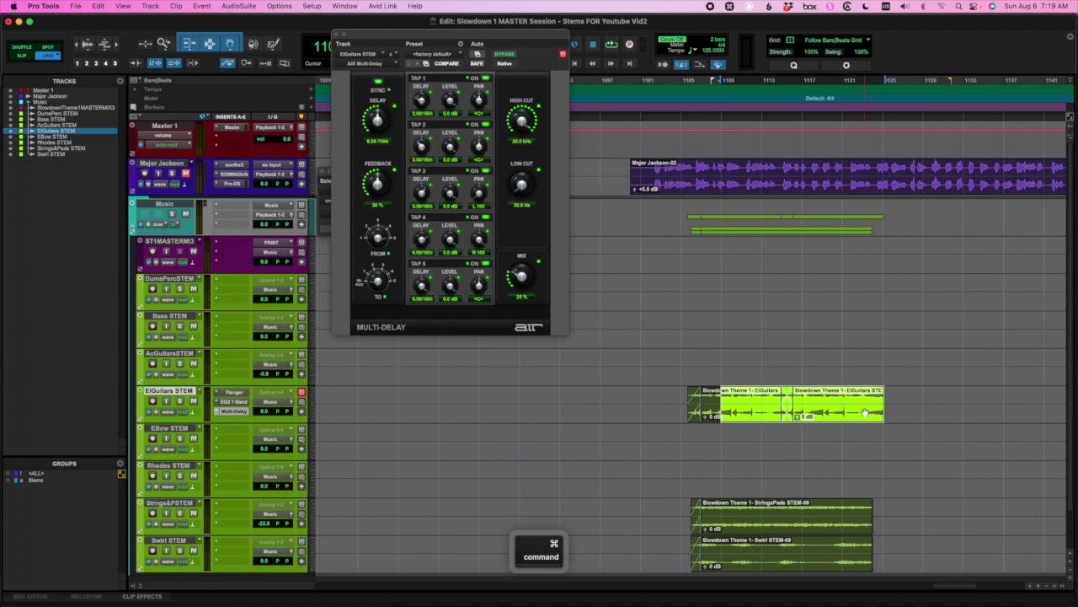
pyautogui.press('super+d')
pyautogui.click(883, 421)
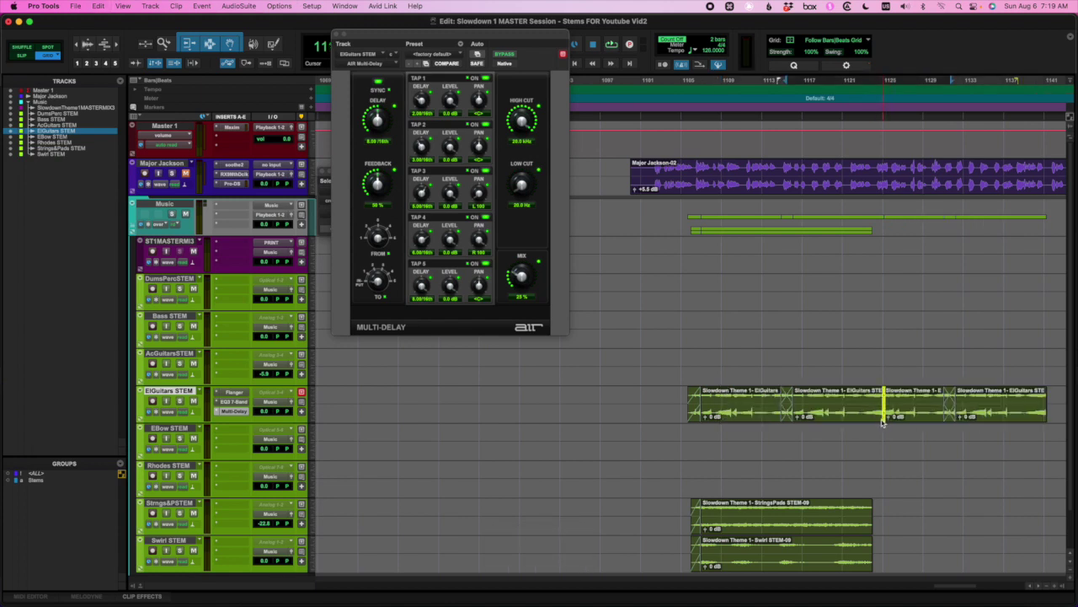
# Step: Crossfade the middle ElGuitars join near bar 1125 and duplicate the StringsPads and Swirl clips directly after themselves
pyautogui.moveTo(882, 421); pyautogui.dragTo(875, 426)
pyautogui.click(846, 510)
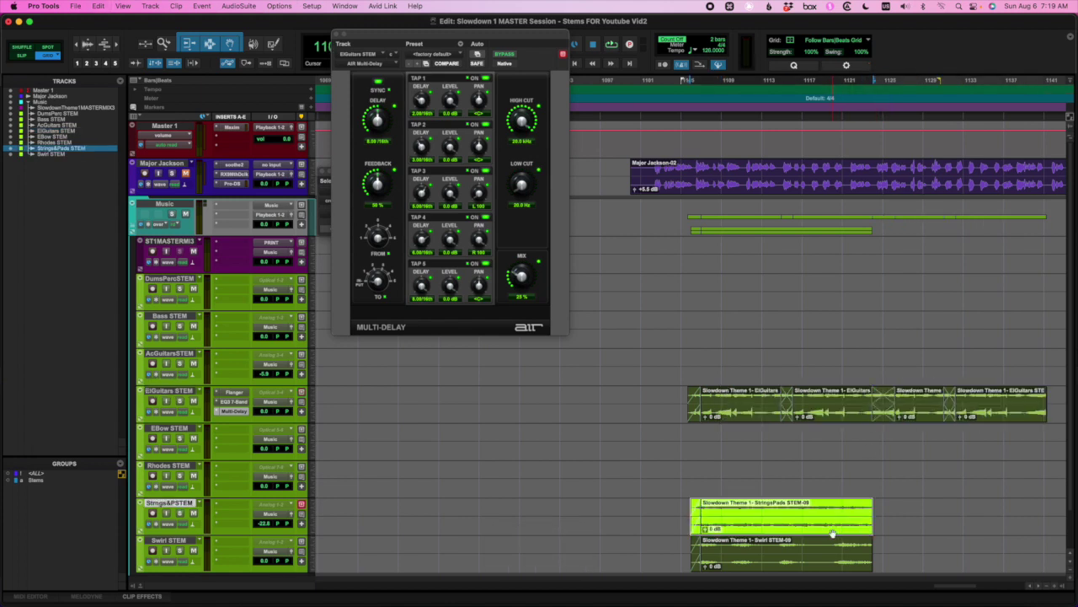
pyautogui.keyDown('shift'); pyautogui.click(834, 552); pyautogui.keyUp('shift')
pyautogui.press('super+d')
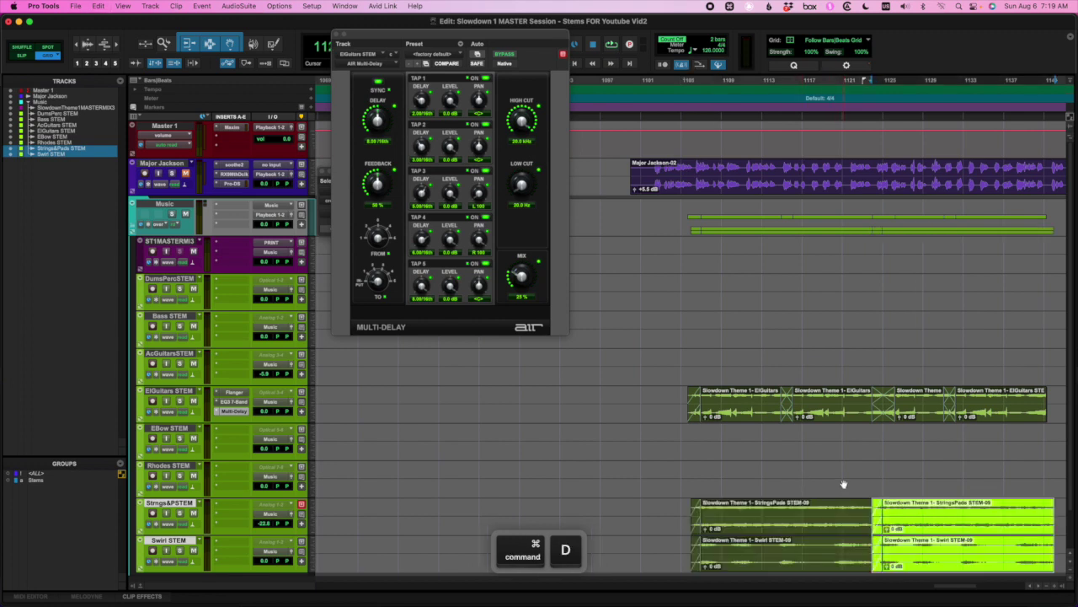
# Step: Delete the fade-ins on the duplicated StringsPads and Swirl clips and crossfade both joins near bar 1124
pyautogui.click(869, 499)
pyautogui.click(876, 529)
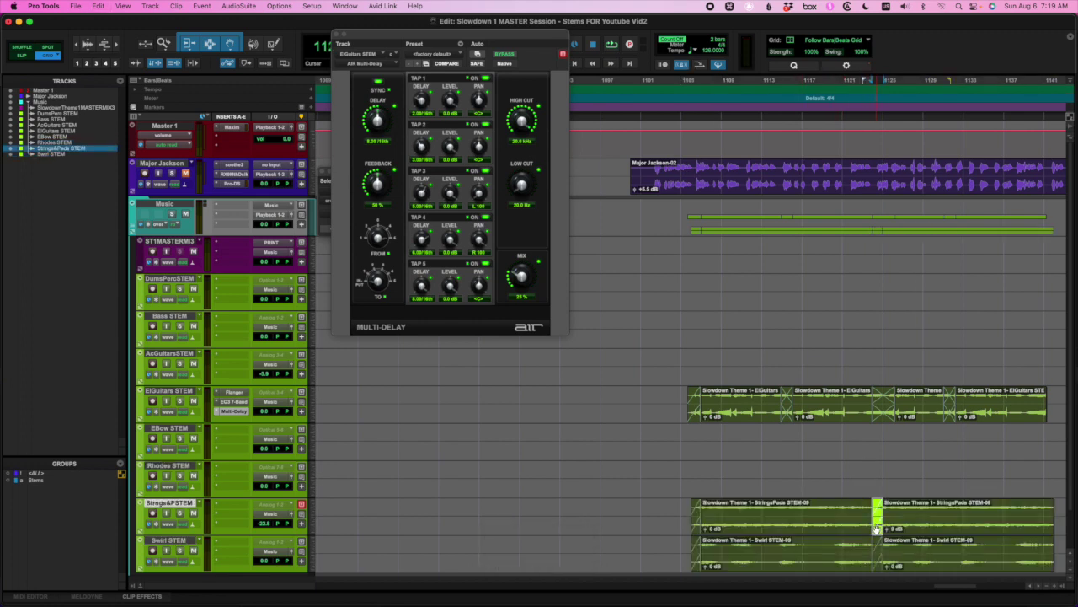
pyautogui.press('BackSpace')
pyautogui.click(874, 552)
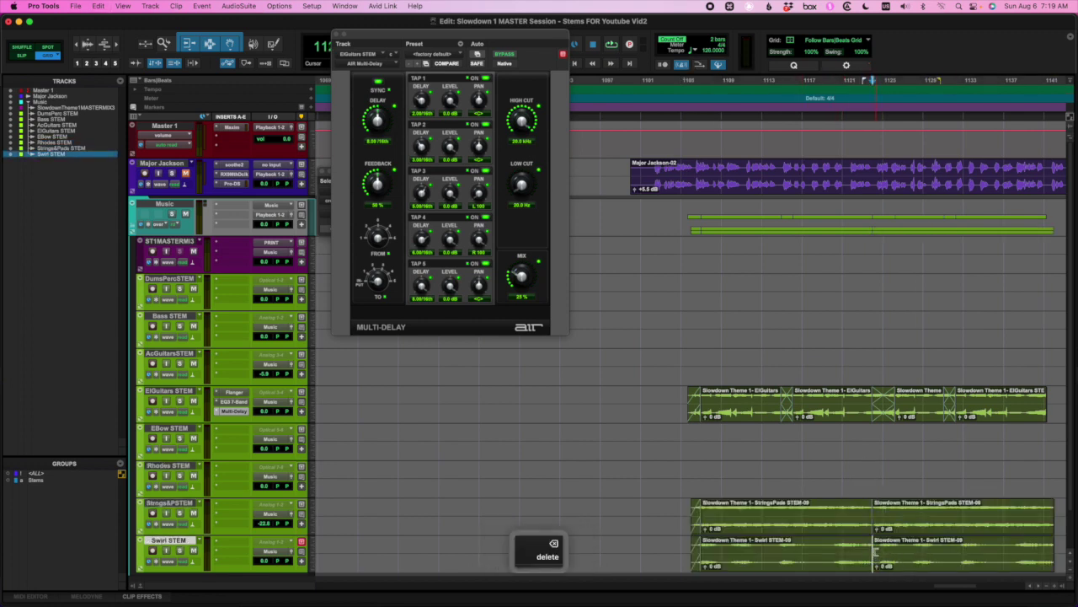
pyautogui.moveTo(871, 531); pyautogui.dragTo(864, 558)
pyautogui.press('super')
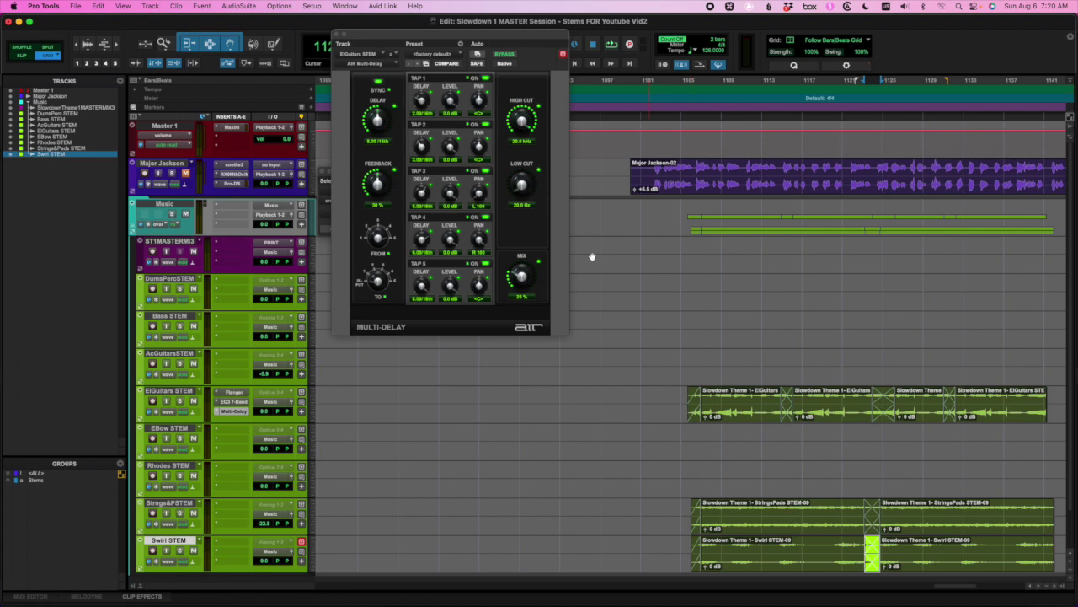
# Step: Set the Music folder's level to -15.2 dB and, while playing from about bar 1102, lengthen the first ElGuitars fade-in to about bar 1109
pyautogui.moveTo(262, 224); pyautogui.dragTo(266, 237)
pyautogui.click(649, 169)
pyautogui.press('space')
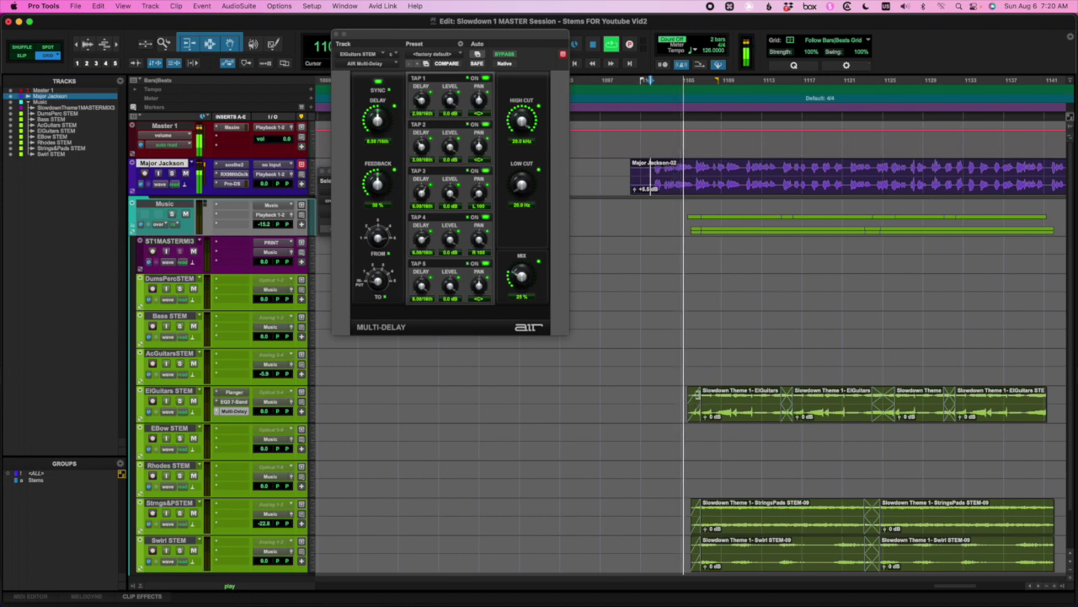
pyautogui.moveTo(690, 403); pyautogui.dragTo(722, 401)
pyautogui.press('super+e')
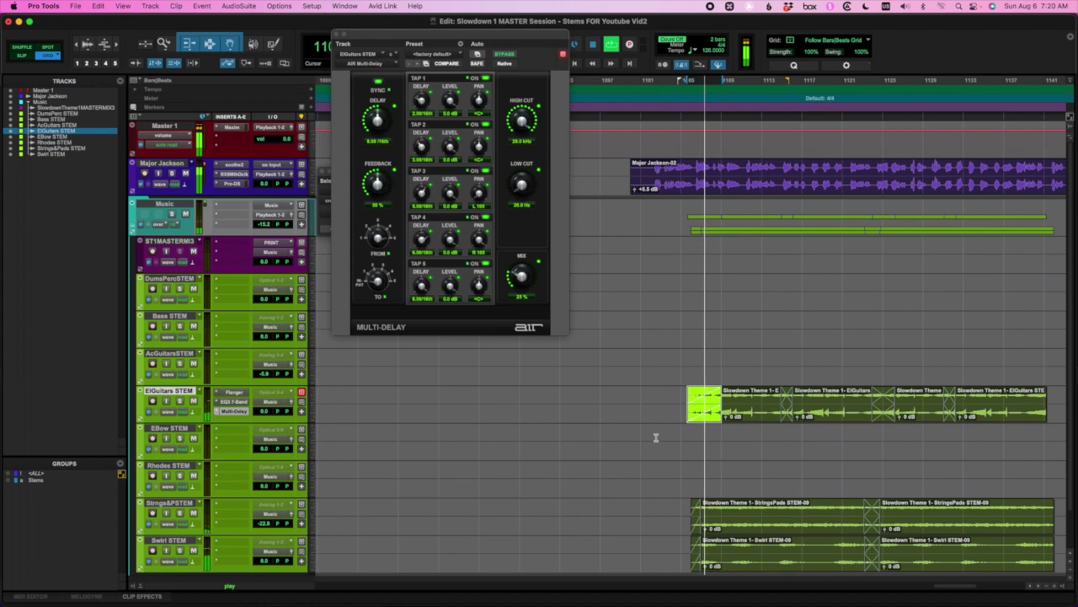
# Step: Raise the Music folder's level to about -6.6 dB while listening to Underscore 4, and stop playback
pyautogui.click(263, 225)
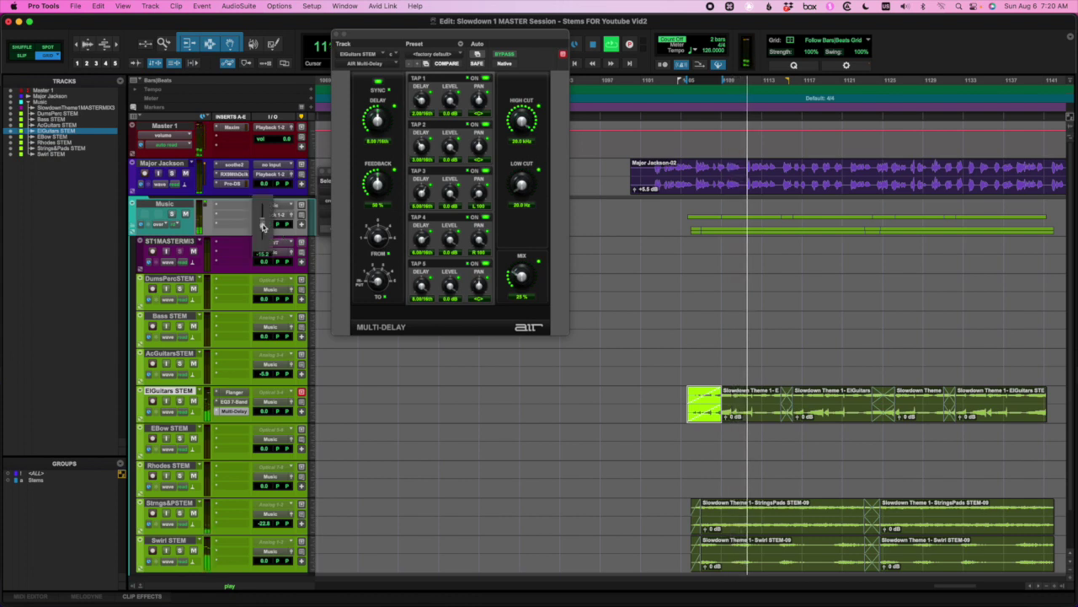
pyautogui.moveTo(263, 228); pyautogui.dragTo(263, 225)
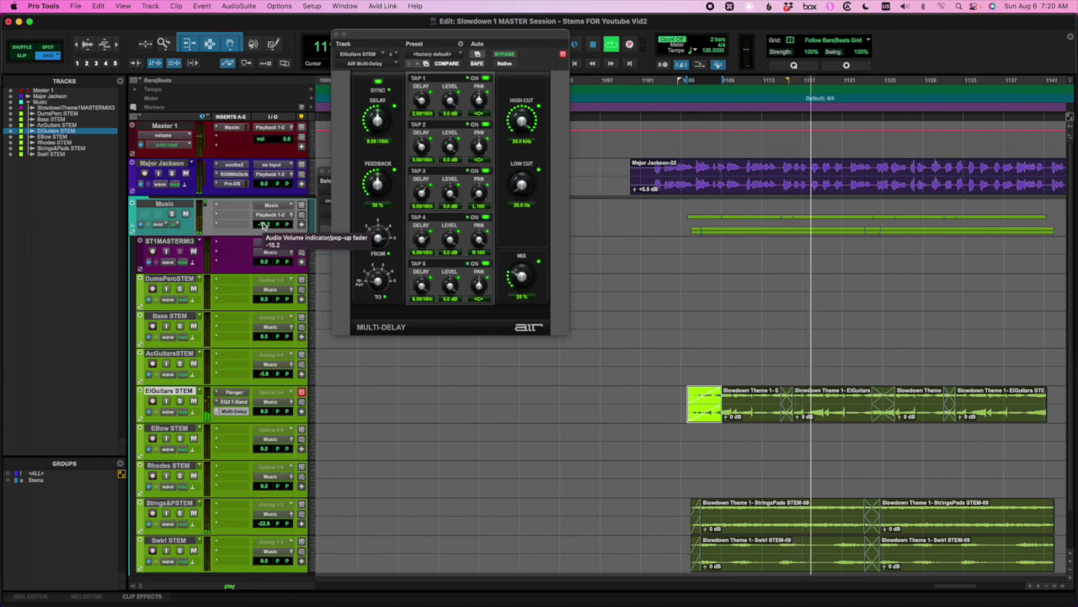
pyautogui.moveTo(263, 225); pyautogui.dragTo(264, 223)
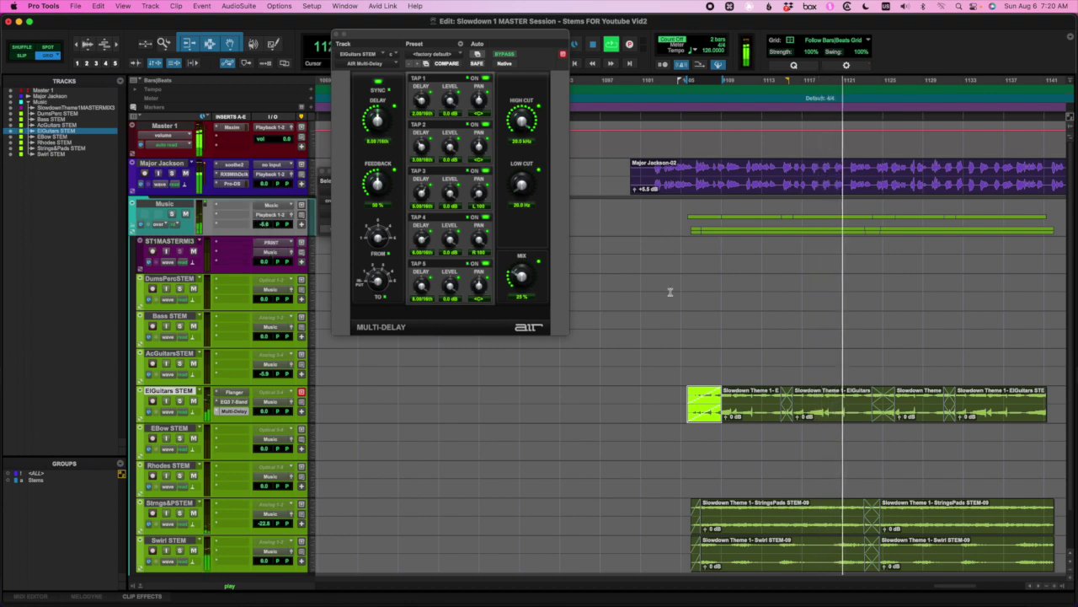
pyautogui.press('space')
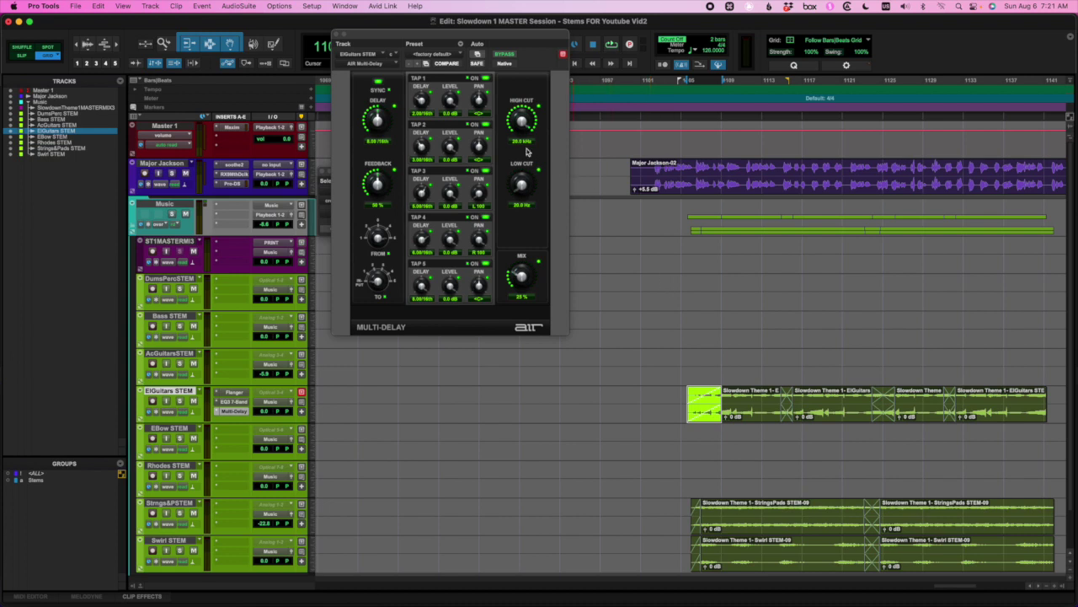
# Step: Close the Multi-Delay window and place the playhead at bar 459 in the Underscore 1 section
pyautogui.click(337, 34)
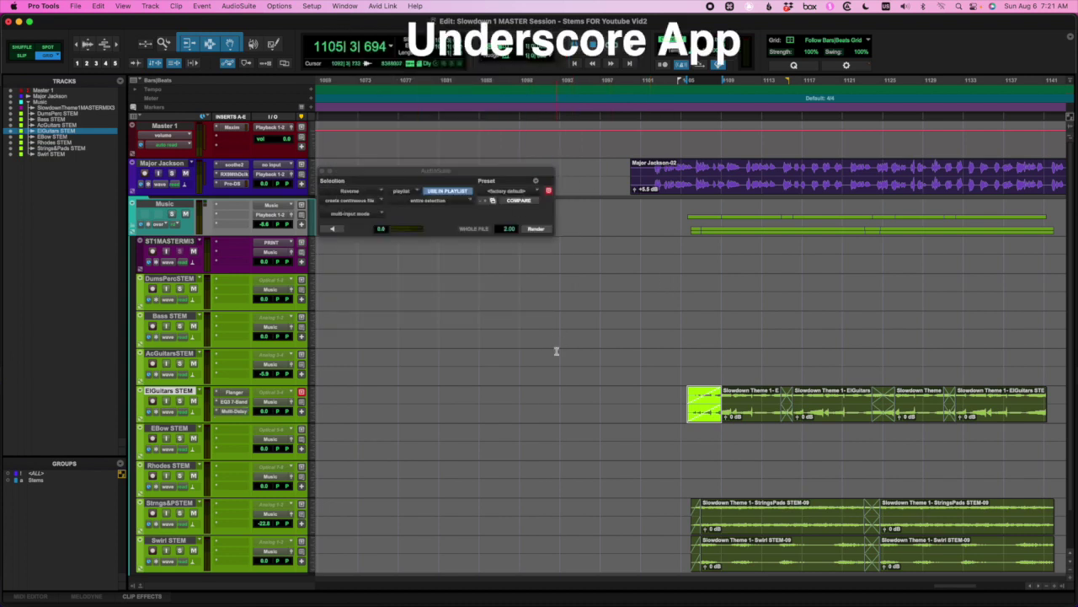
pyautogui.press('r')
pyautogui.press('r')
pyautogui.press('r')
pyautogui.press('r')
pyautogui.press('r')
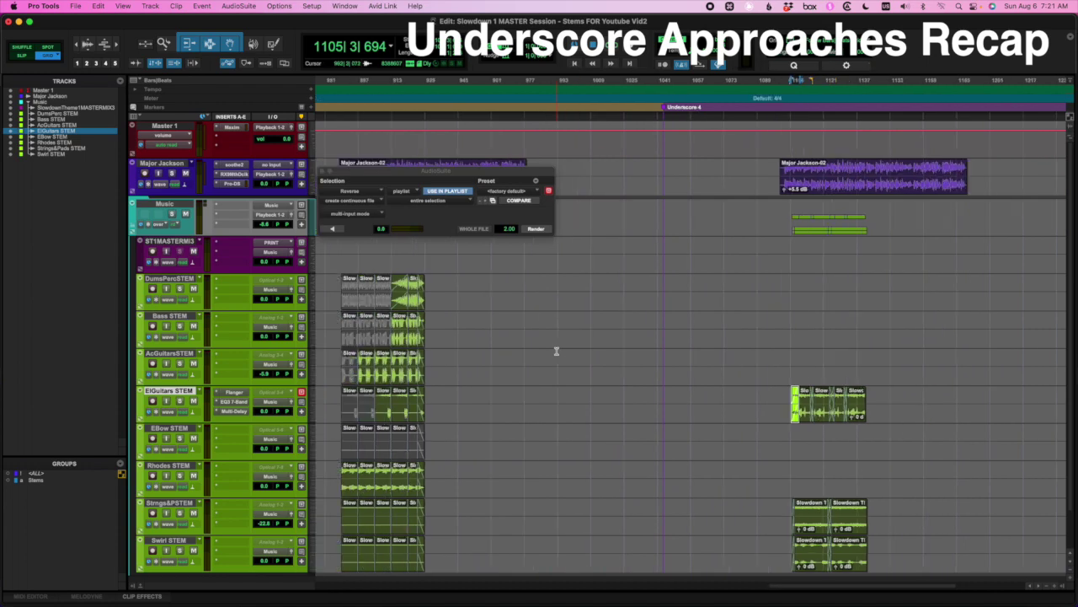
pyautogui.hscroll(-20, 556, 351)
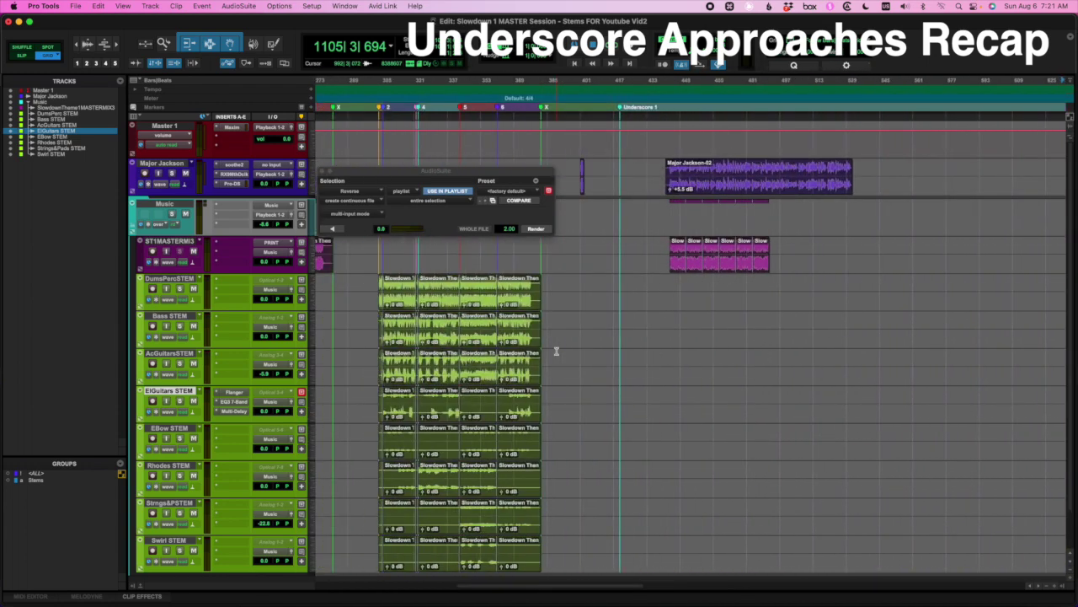
pyautogui.click(728, 141)
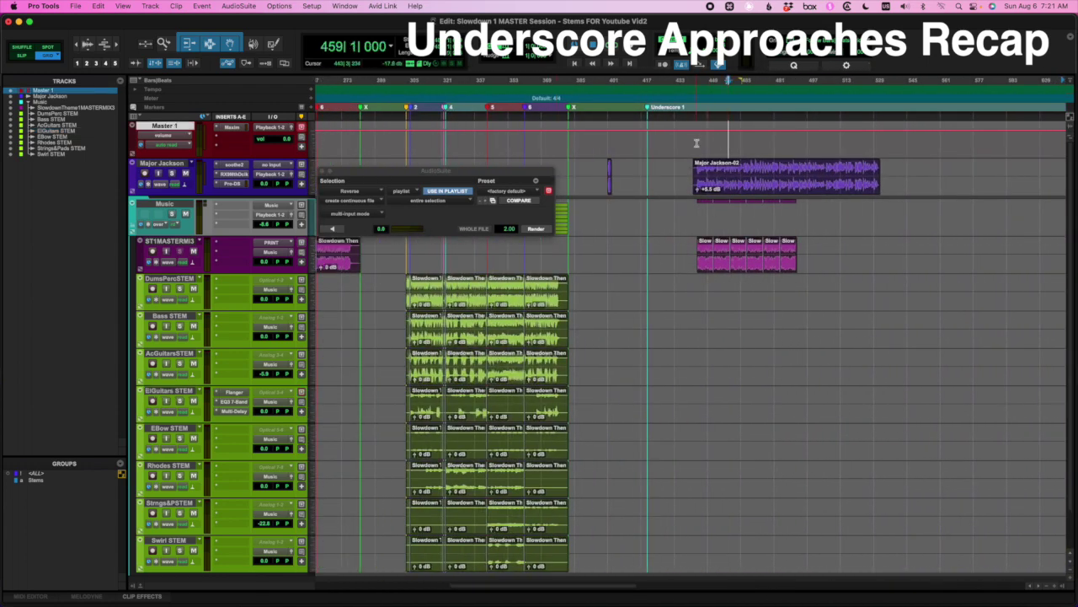
# Step: Lower the Music folder's level to -17.2 dB while playing Underscore 1 from bar 459, and stop playback
pyautogui.moveTo(274, 226); pyautogui.dragTo(265, 233)
pyautogui.press('space')
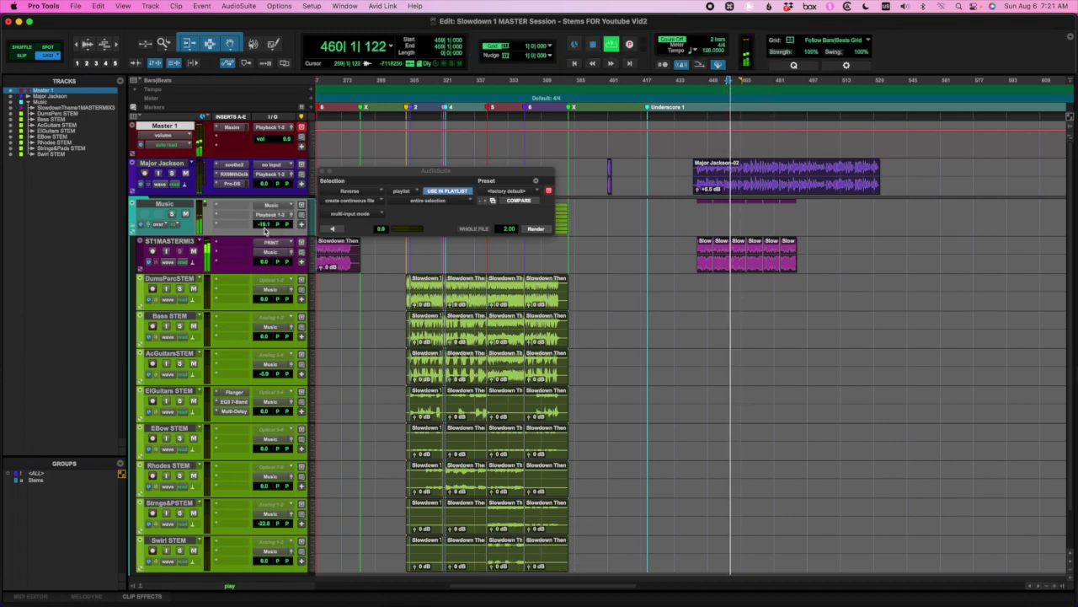
pyautogui.moveTo(263, 224); pyautogui.dragTo(263, 223)
pyautogui.press('space')
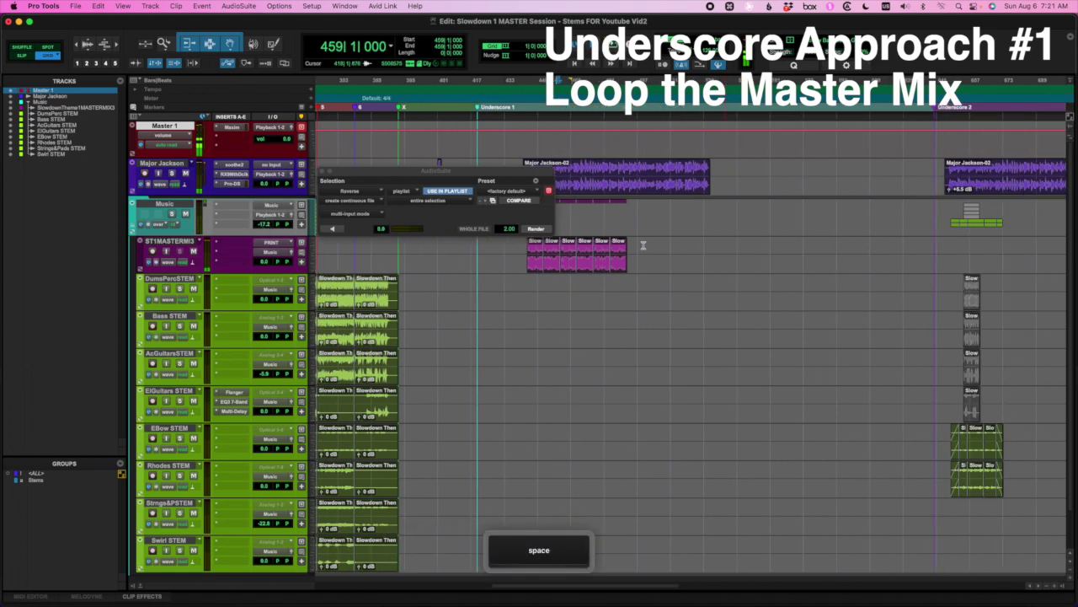
# Step: Listen to Underscore 2 from bar 656 and to Underscore 3 from bar 908
pyautogui.hscroll(2, 643, 245)
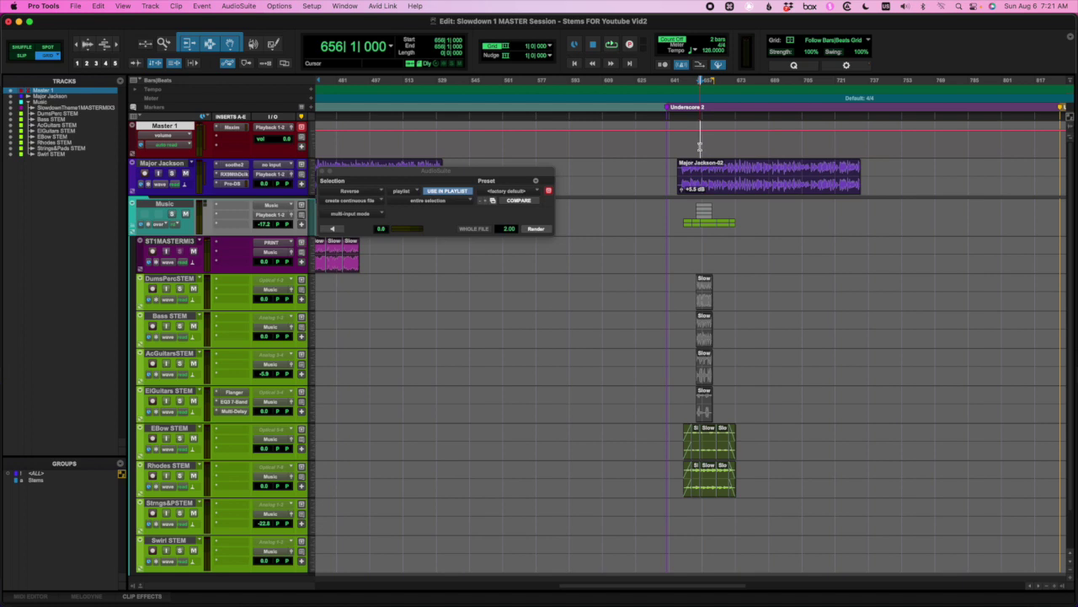
pyautogui.press('space')
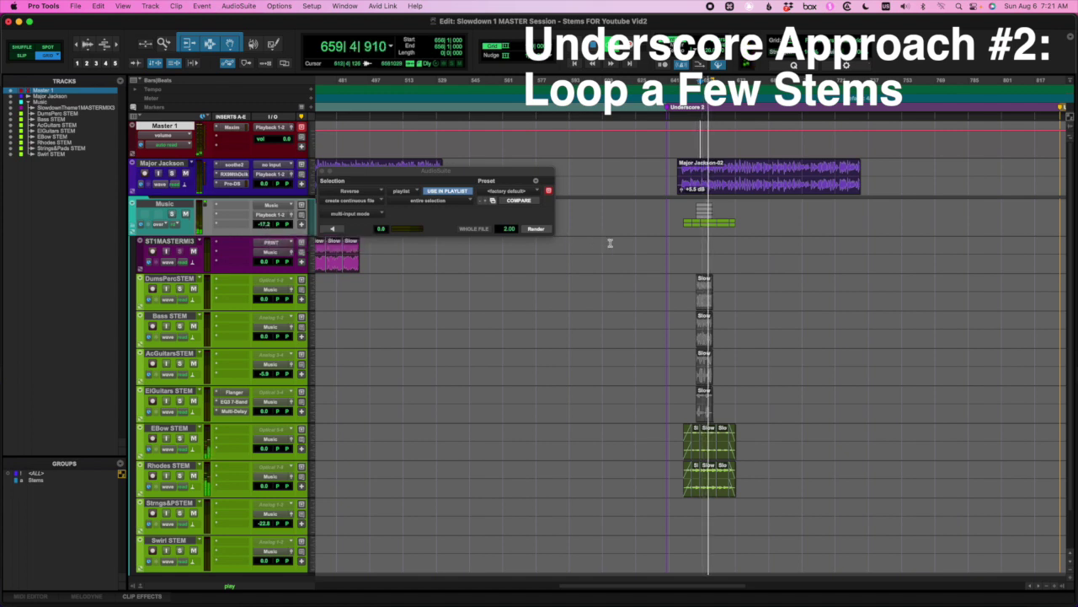
pyautogui.press('space')
pyautogui.hscroll(10, 610, 243)
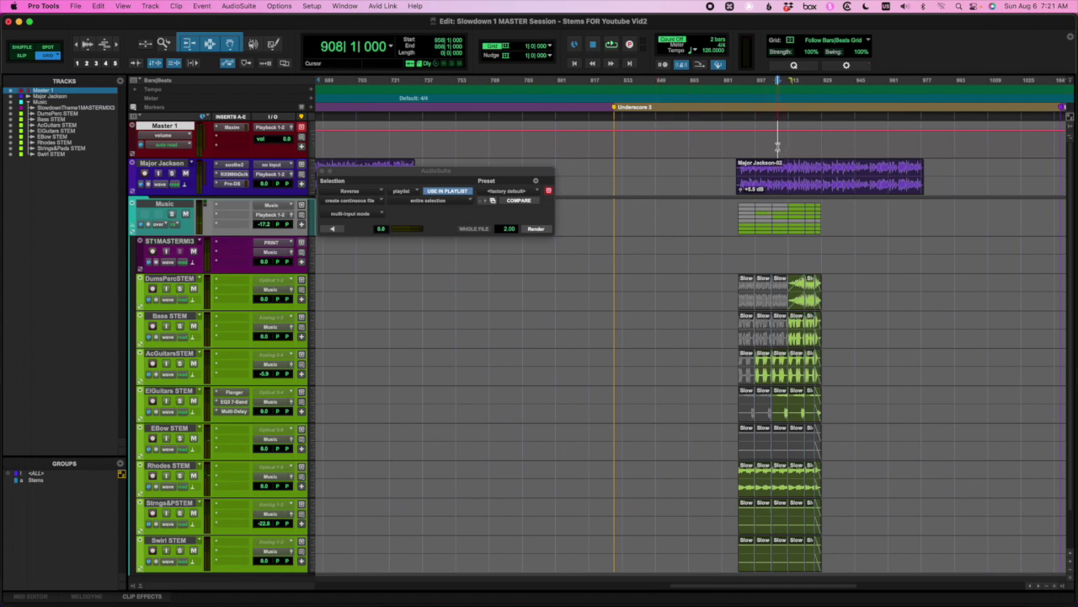
pyautogui.press('space')
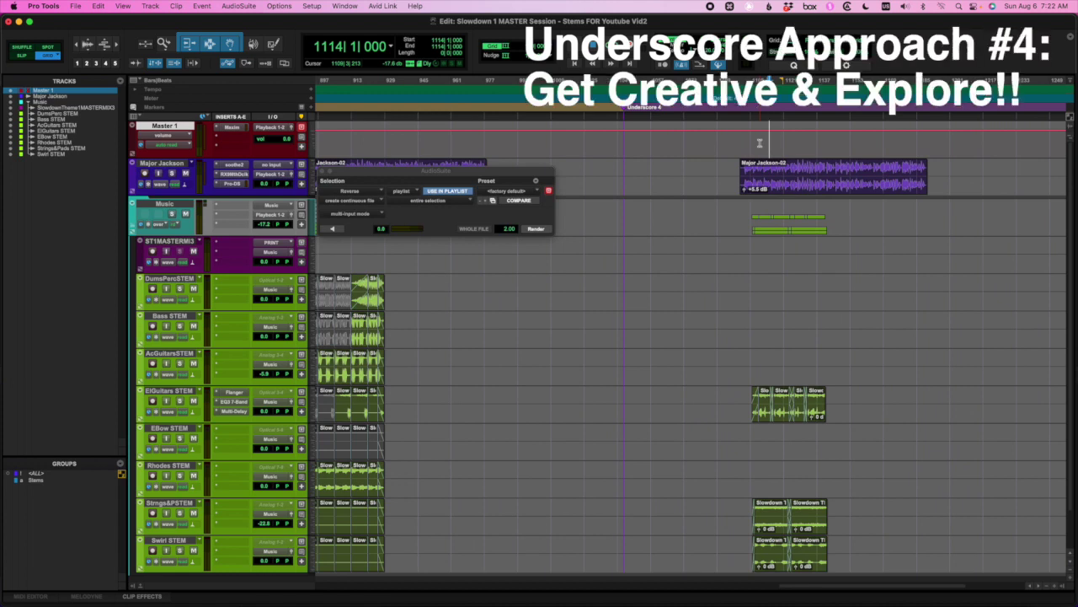
# Step: Play Underscore 4 from bar 1114 and open the Music folder's volume fader
pyautogui.press('space')
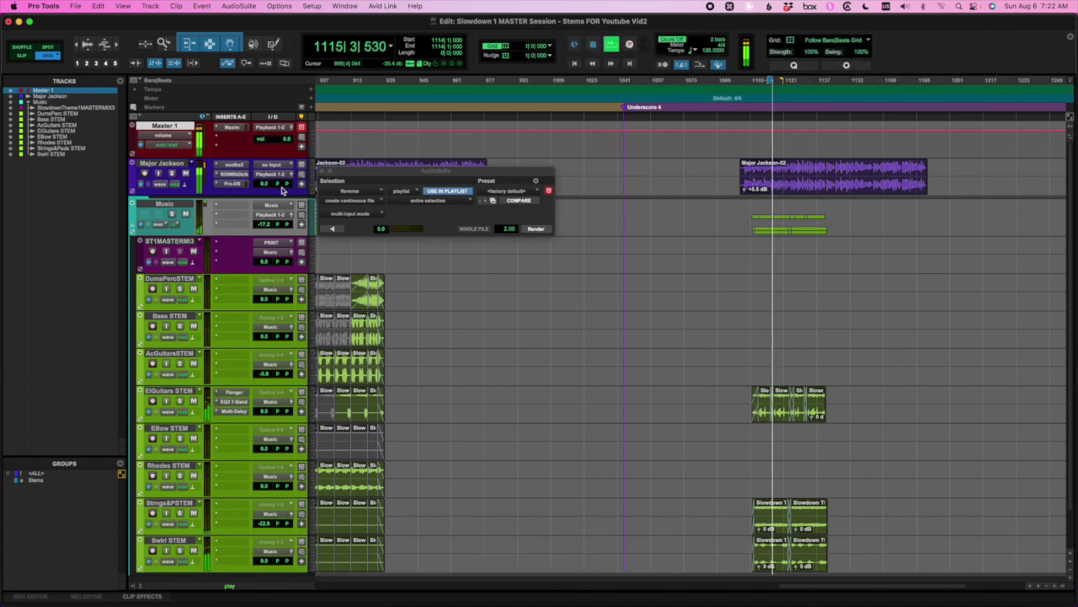
pyautogui.click(264, 226)
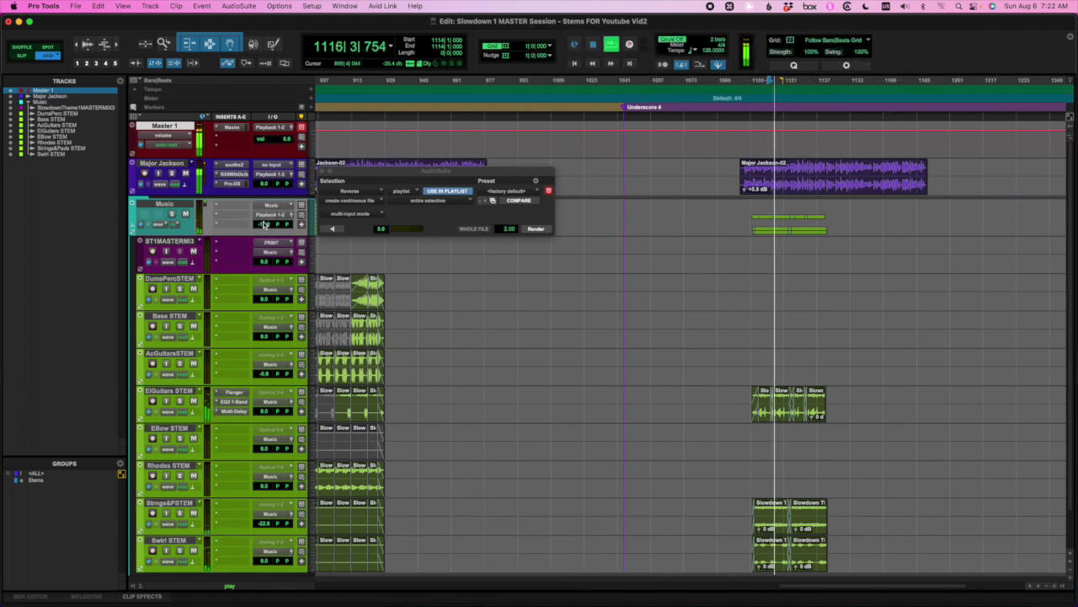